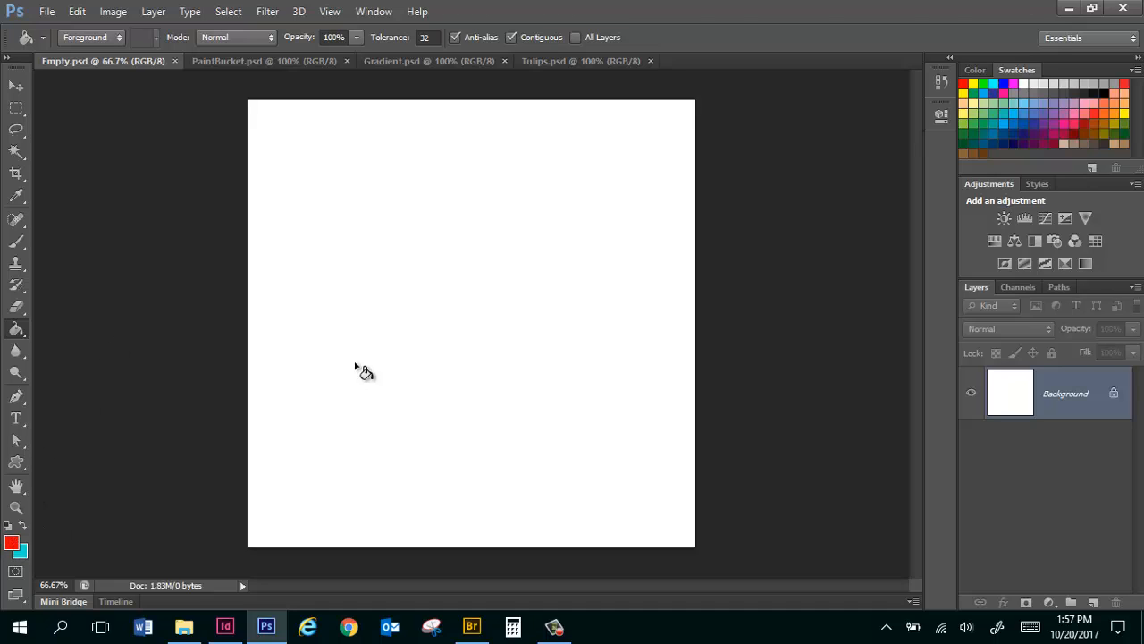
# Fill the blank canvas in turn with the red foreground color, blue 0e88e6 and a yellow swatch using the Paint Bucket.
pyautogui.click(447, 265)
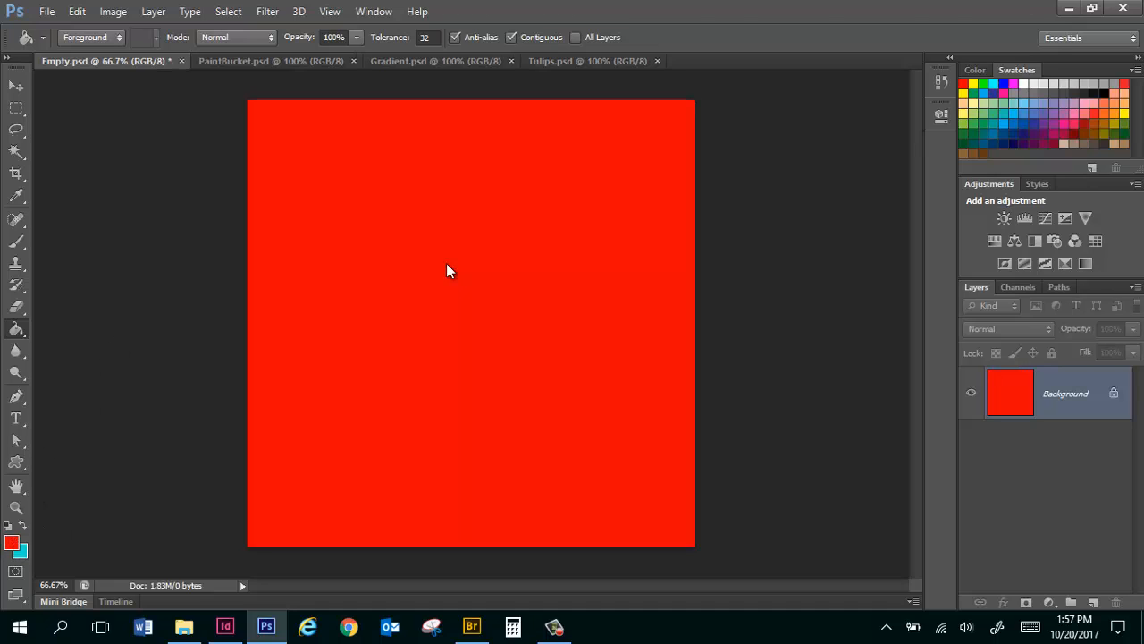
pyautogui.click(11, 542)
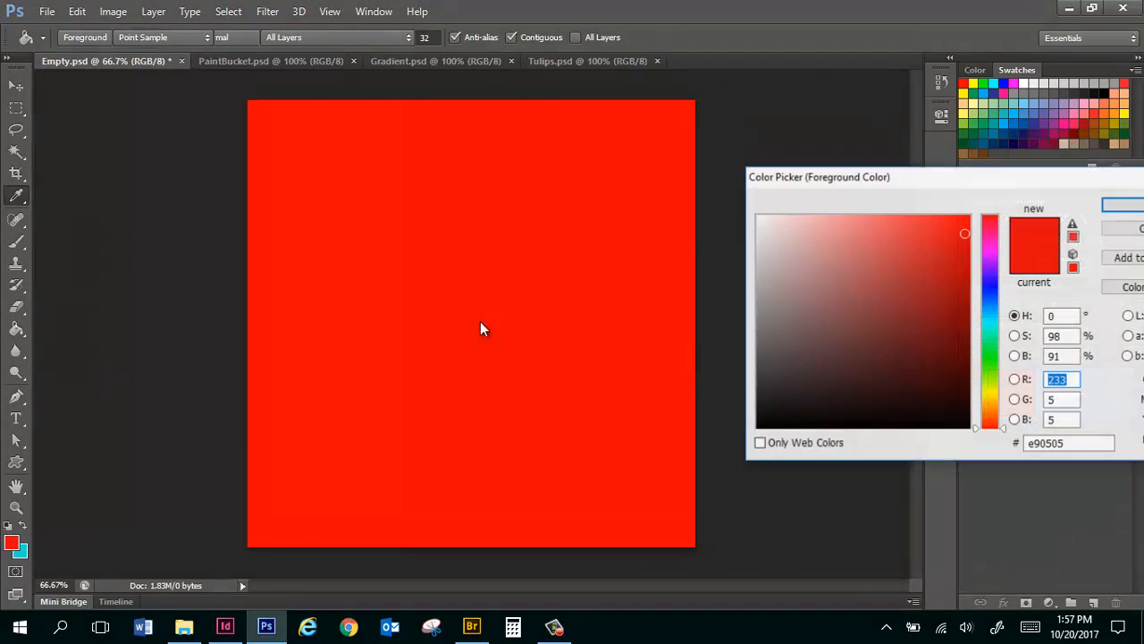
pyautogui.click(991, 305)
pyautogui.click(1122, 206)
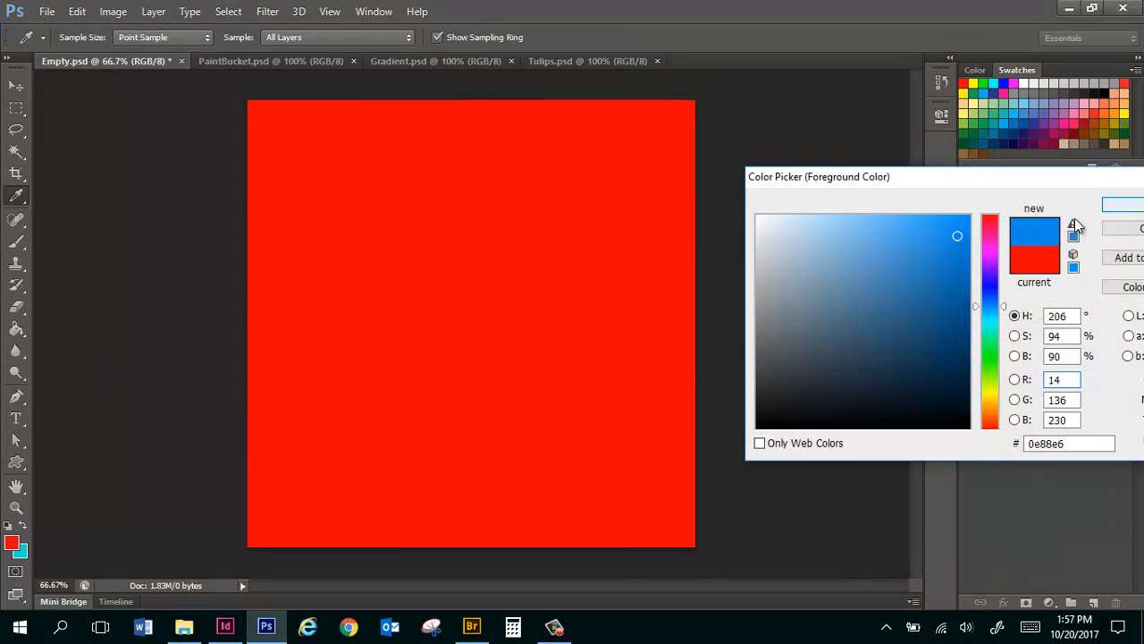
pyautogui.click(440, 230)
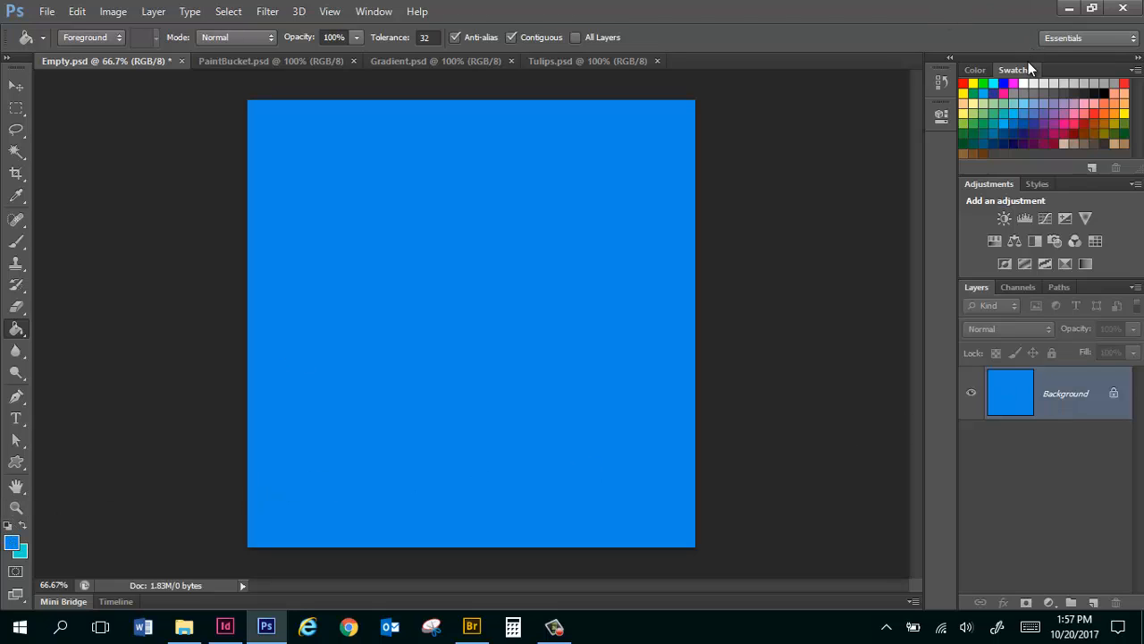
pyautogui.click(1125, 115)
pyautogui.click(445, 219)
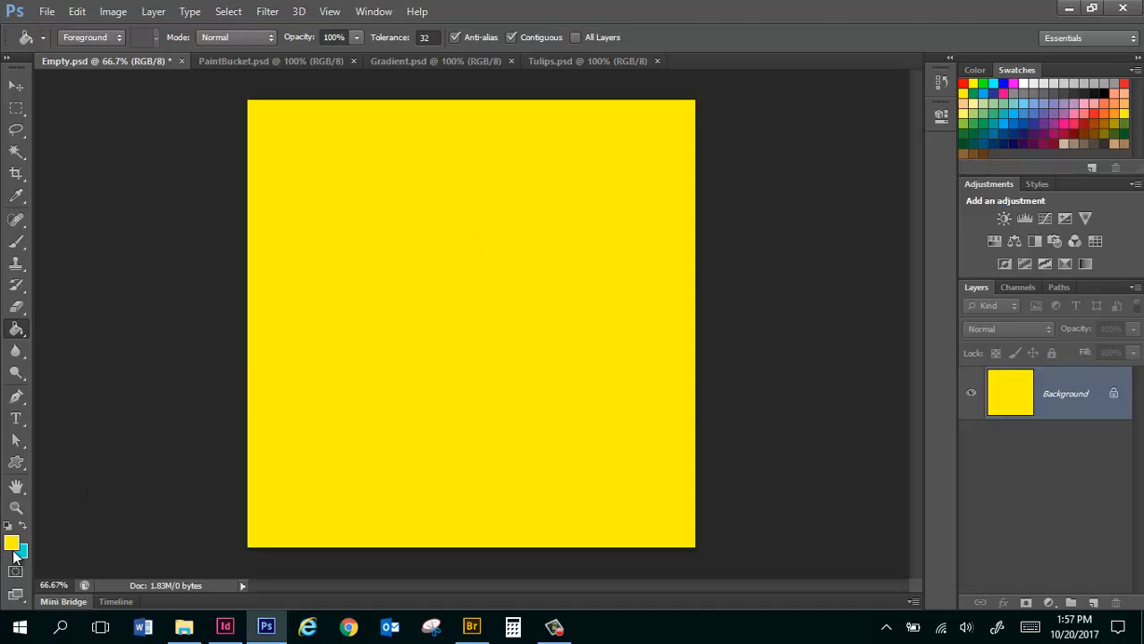
# Add a new layer, fill it with a dark yellow swatch, and revert the document to its saved state.
pyautogui.click(1096, 604)
pyautogui.click(1115, 120)
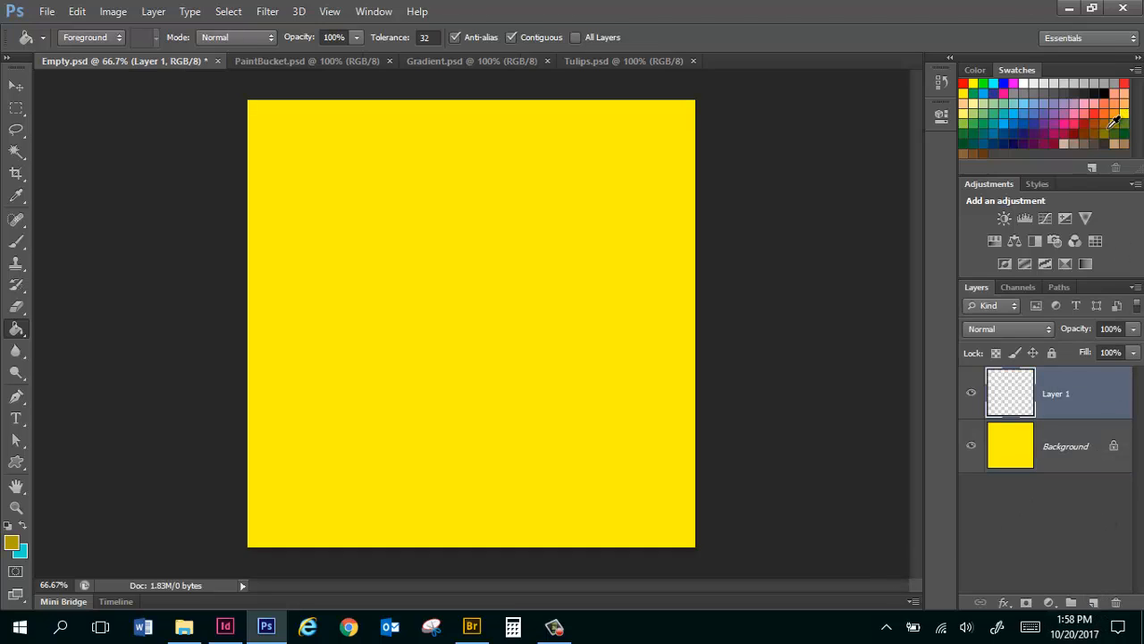
pyautogui.click(478, 246)
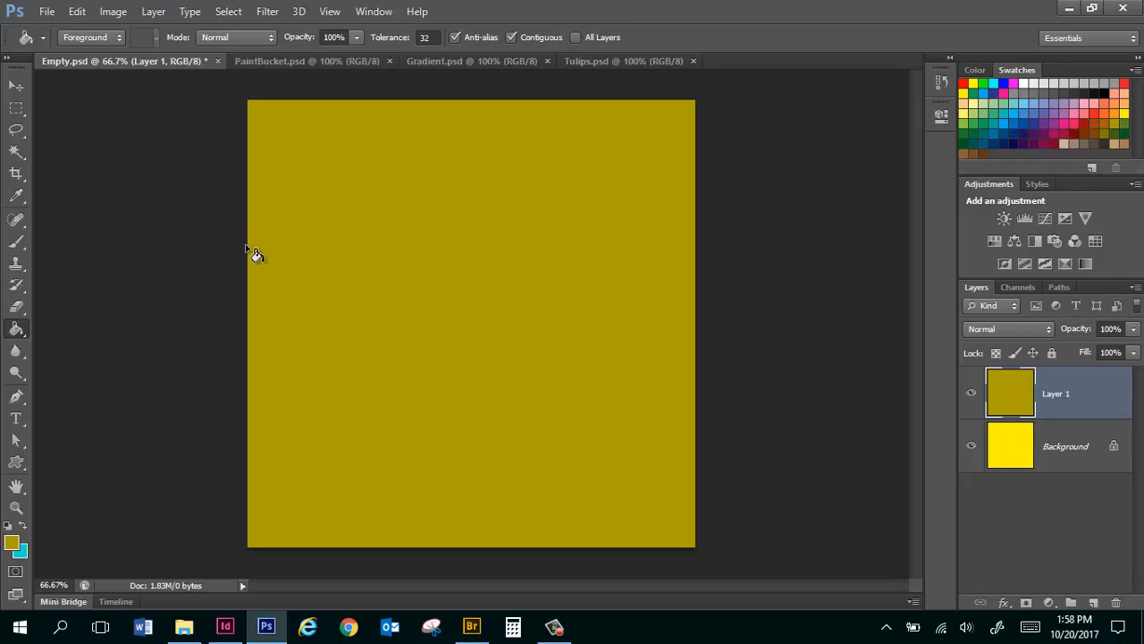
pyautogui.press('F12')
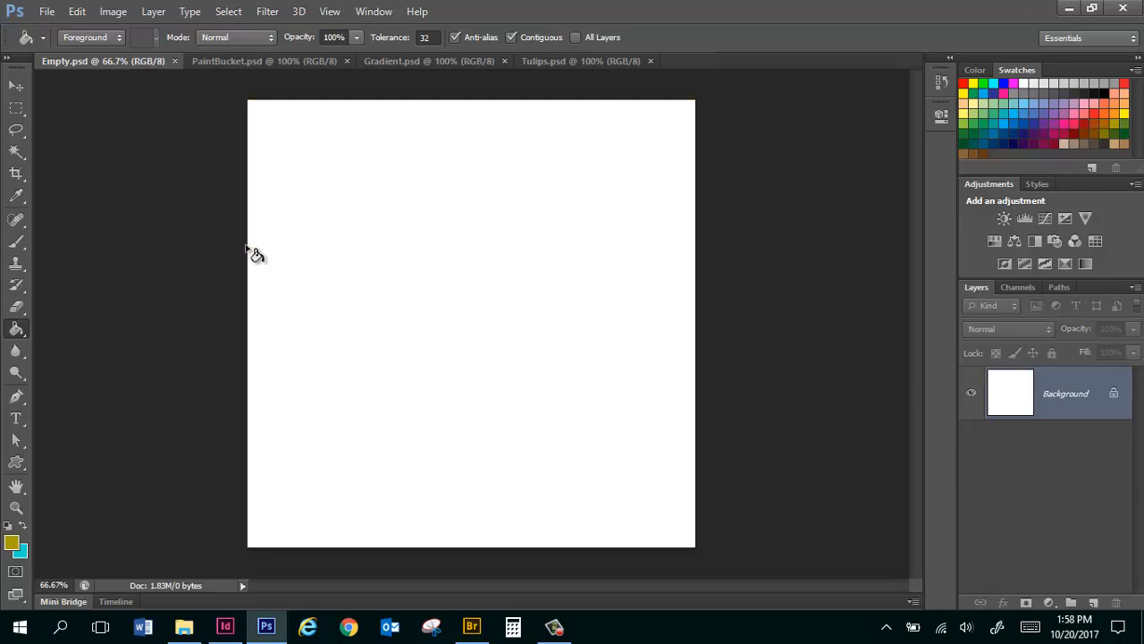
# Set the Paint Bucket's fill source to Pattern, try the stone pattern on the canvas, and undo that fill.
pyautogui.click(107, 35)
pyautogui.click(84, 68)
pyautogui.click(465, 235)
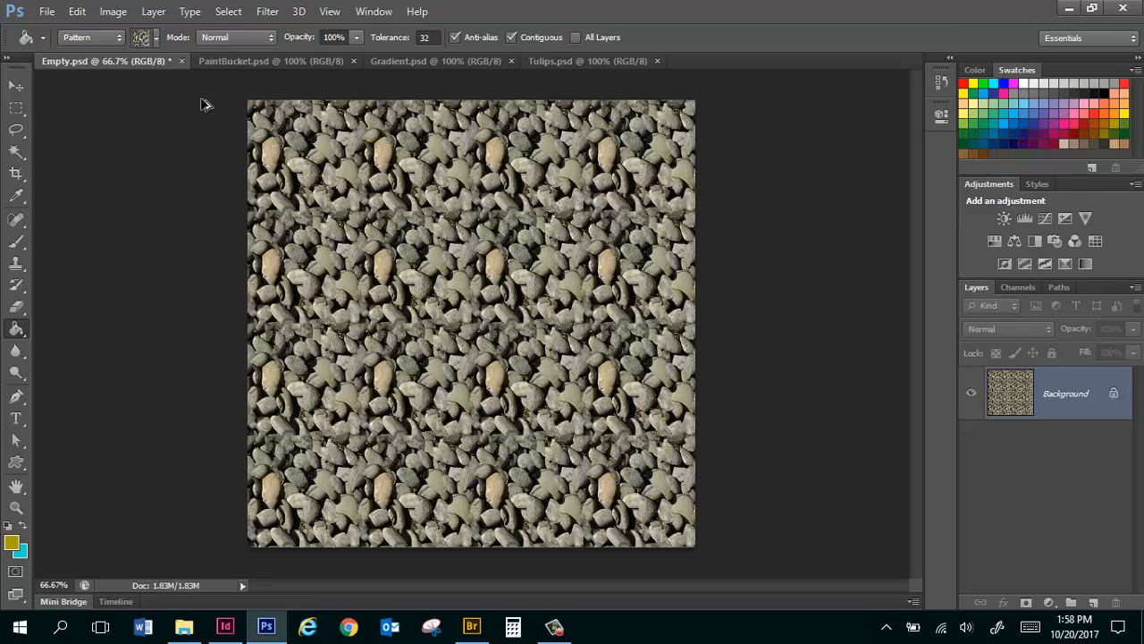
pyautogui.hotkey('ctrl', 'z')
# Replace the available patterns with the Erodible Textures set and fill the canvas with its fourth texture.
pyautogui.click(157, 38)
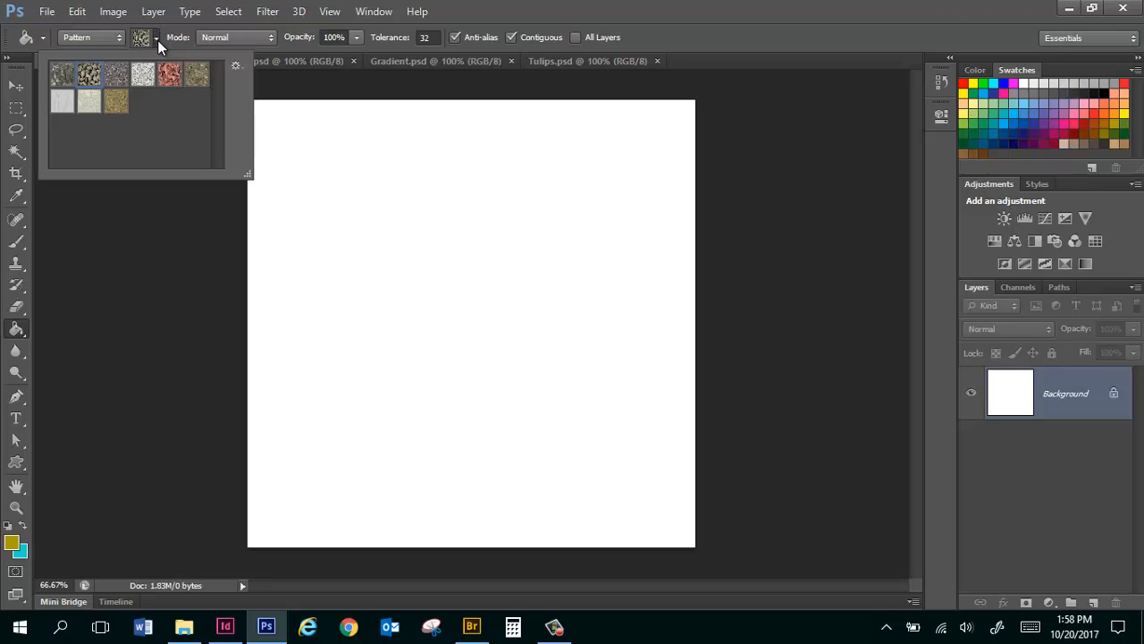
pyautogui.click(235, 67)
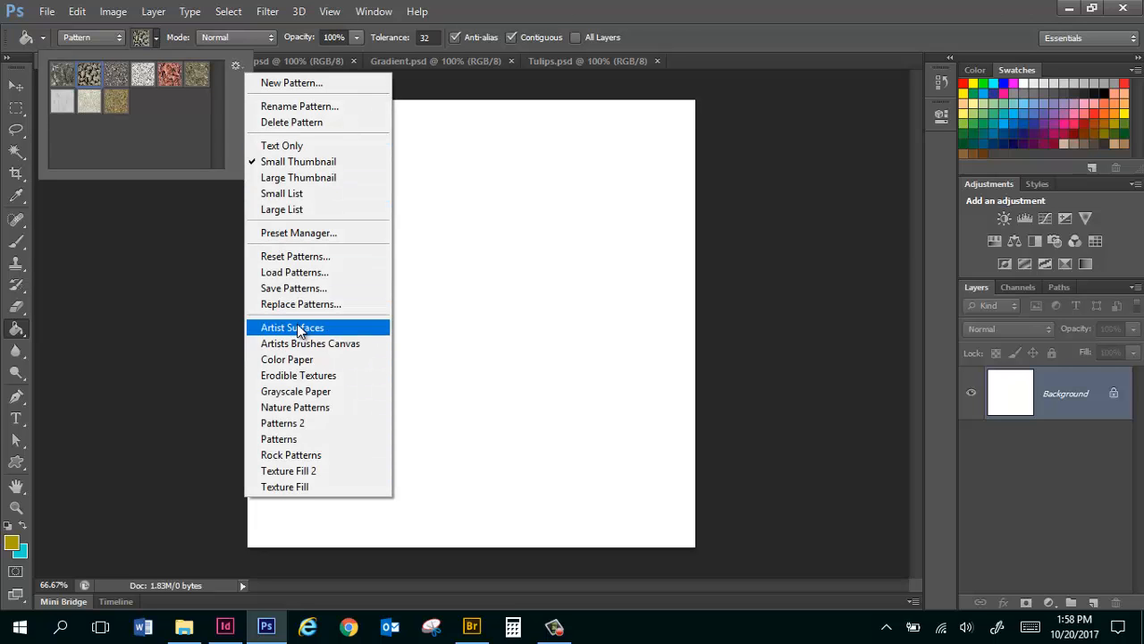
pyautogui.click(330, 376)
pyautogui.click(523, 252)
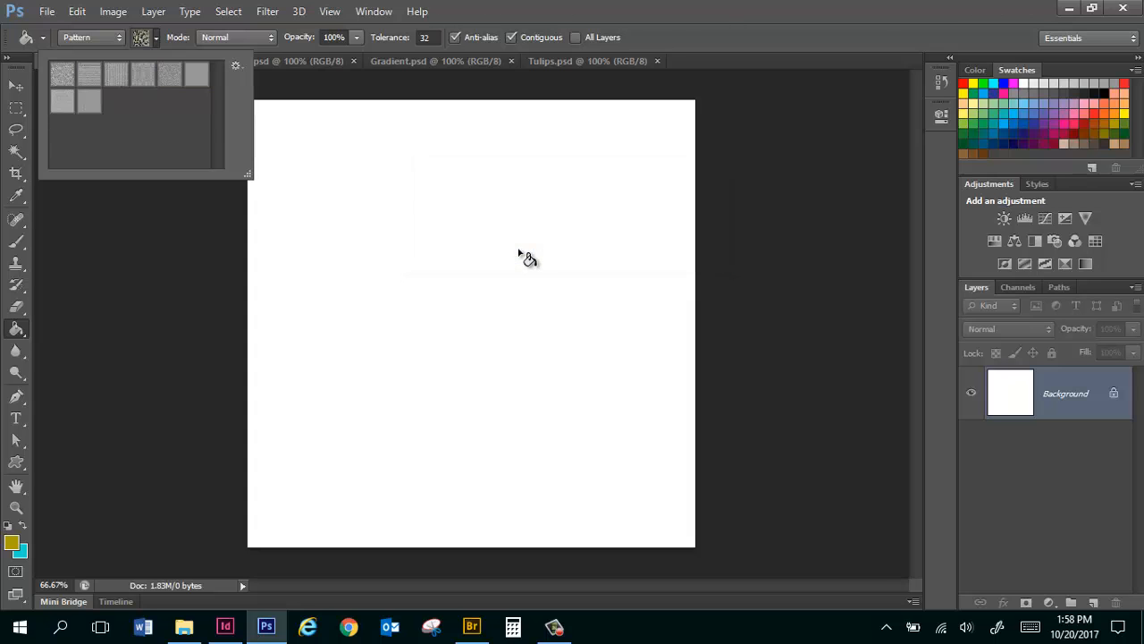
pyautogui.click(143, 75)
pyautogui.click(422, 197)
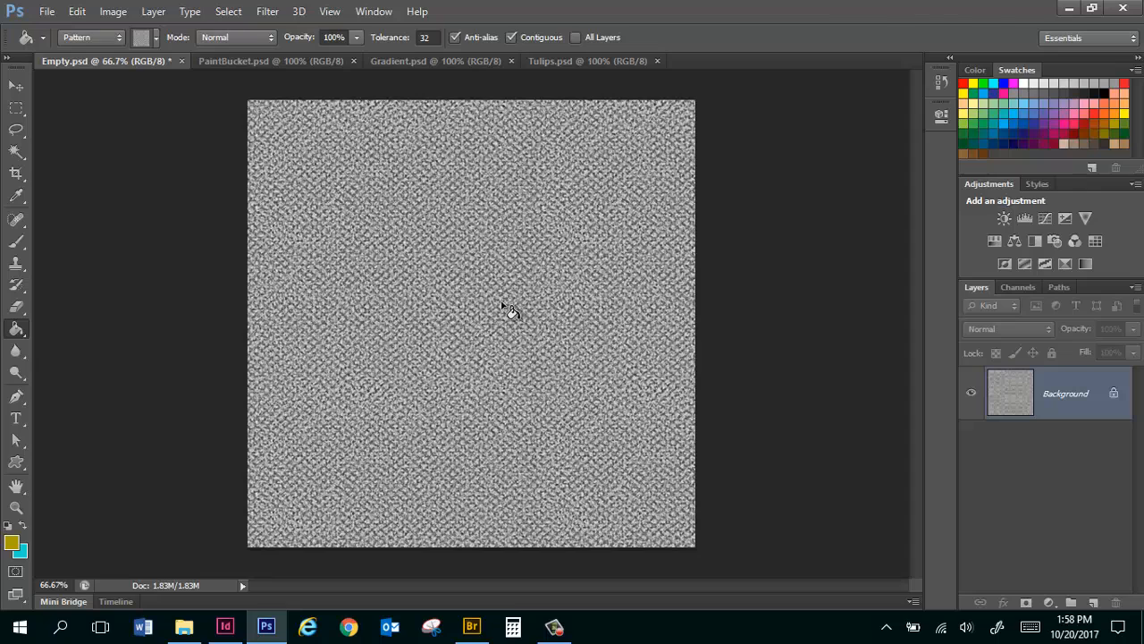
# Replace the patterns with the Grayscale Paper set and try filling areas of the textured canvas with its crinkled pattern.
pyautogui.click(157, 38)
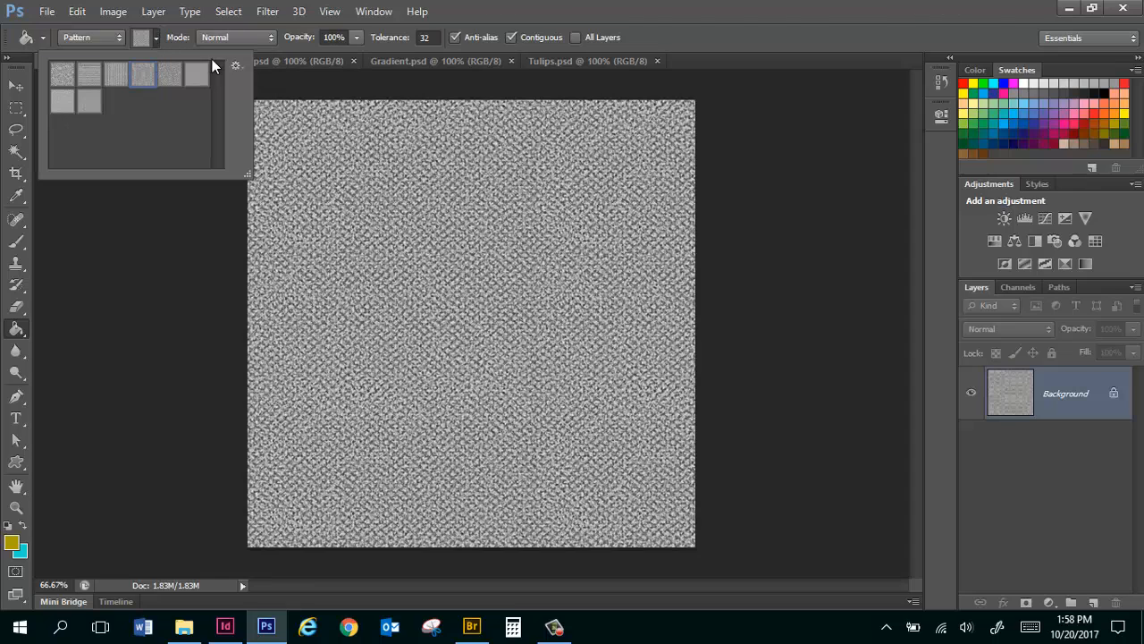
pyautogui.click(236, 66)
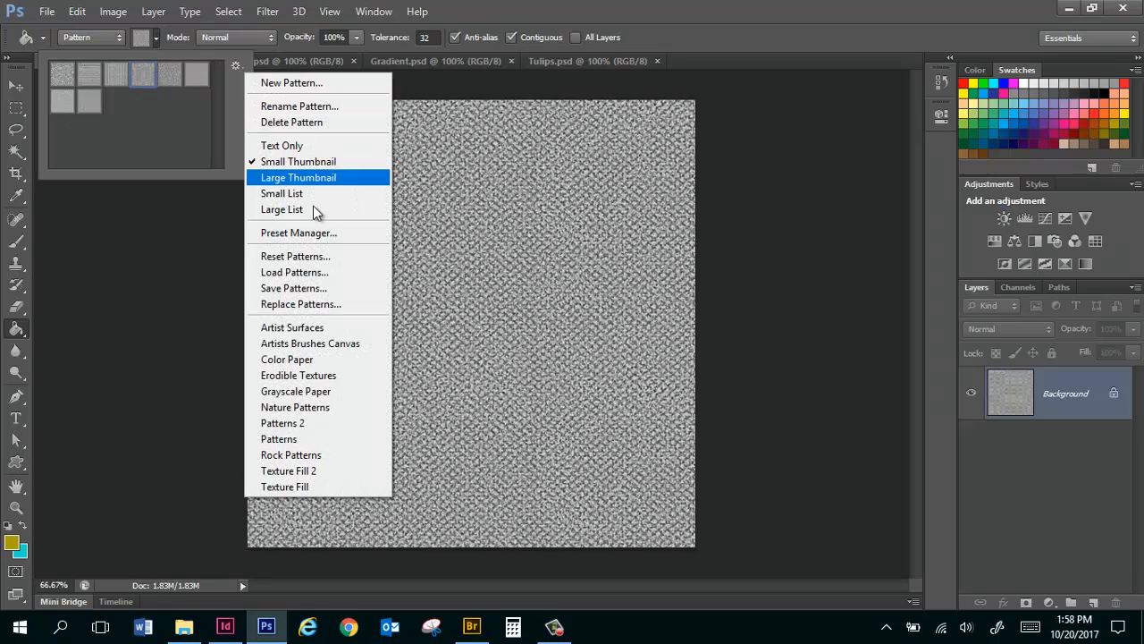
pyautogui.click(333, 392)
pyautogui.click(496, 249)
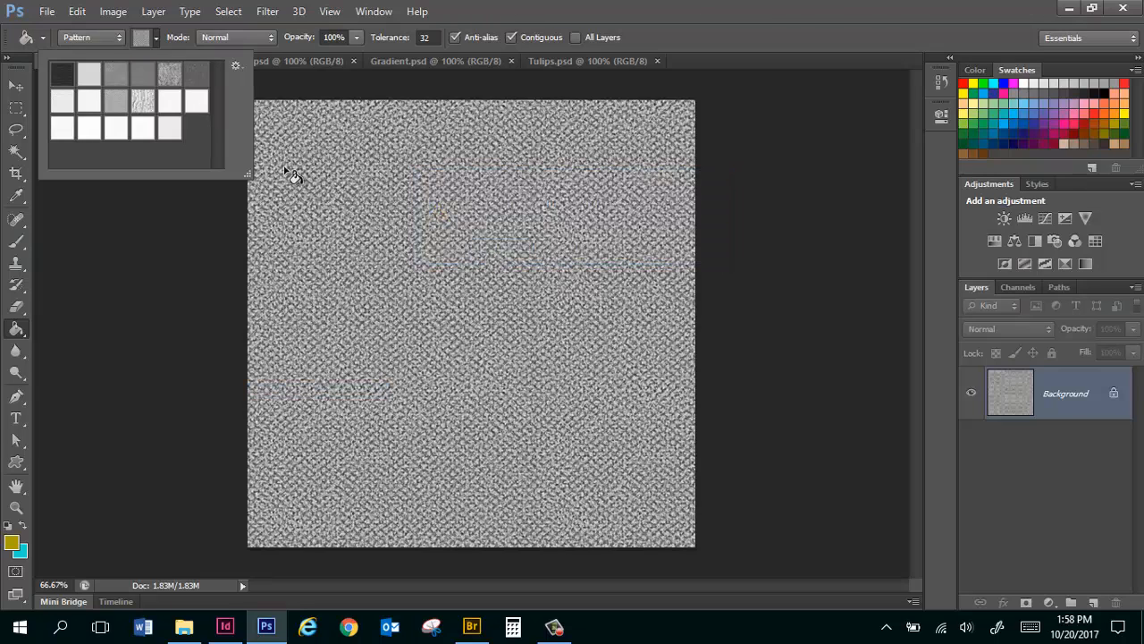
pyautogui.click(143, 100)
pyautogui.click(414, 222)
pyautogui.click(414, 222)
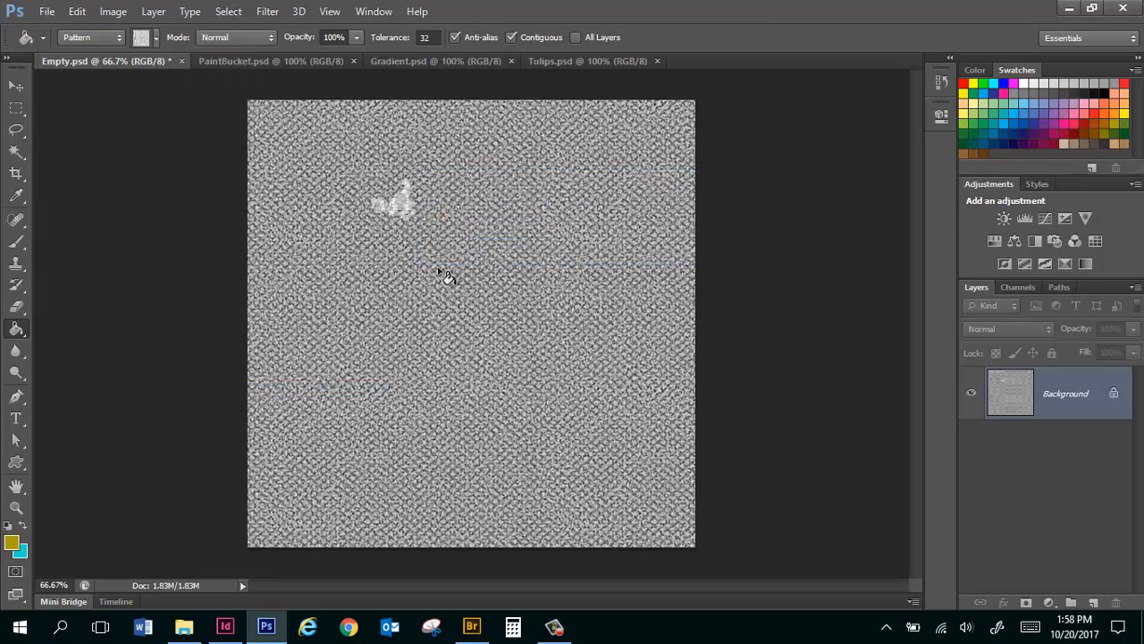
pyautogui.click(412, 363)
# Revert the document to its blank state, fill the whole canvas with the crinkled paper pattern, and undo that fill.
pyautogui.press('F12')
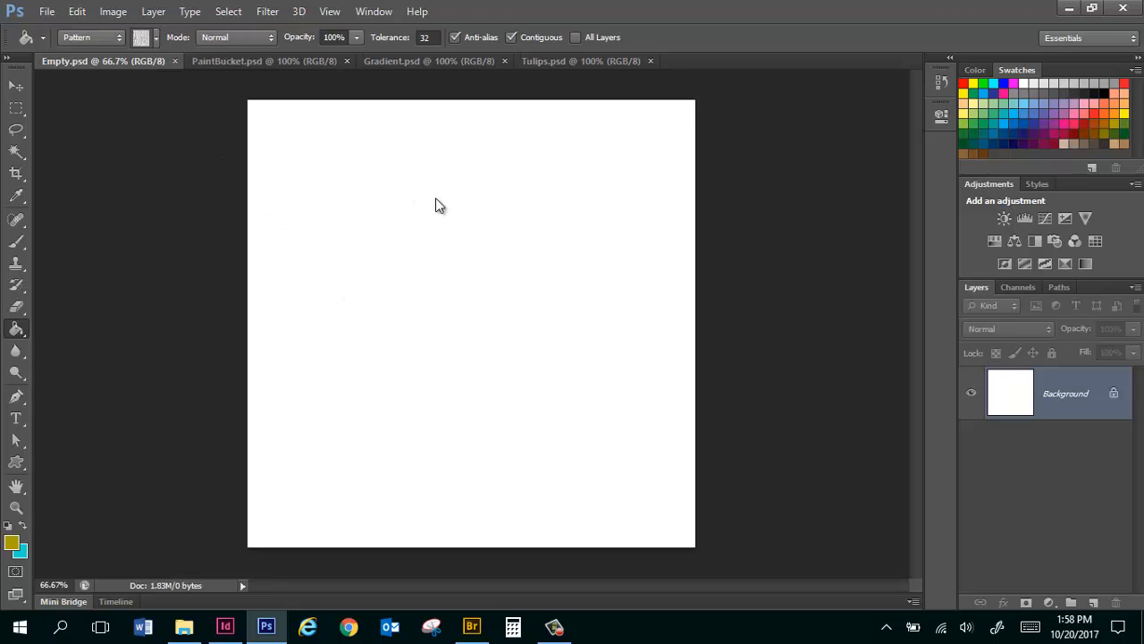
pyautogui.click(527, 336)
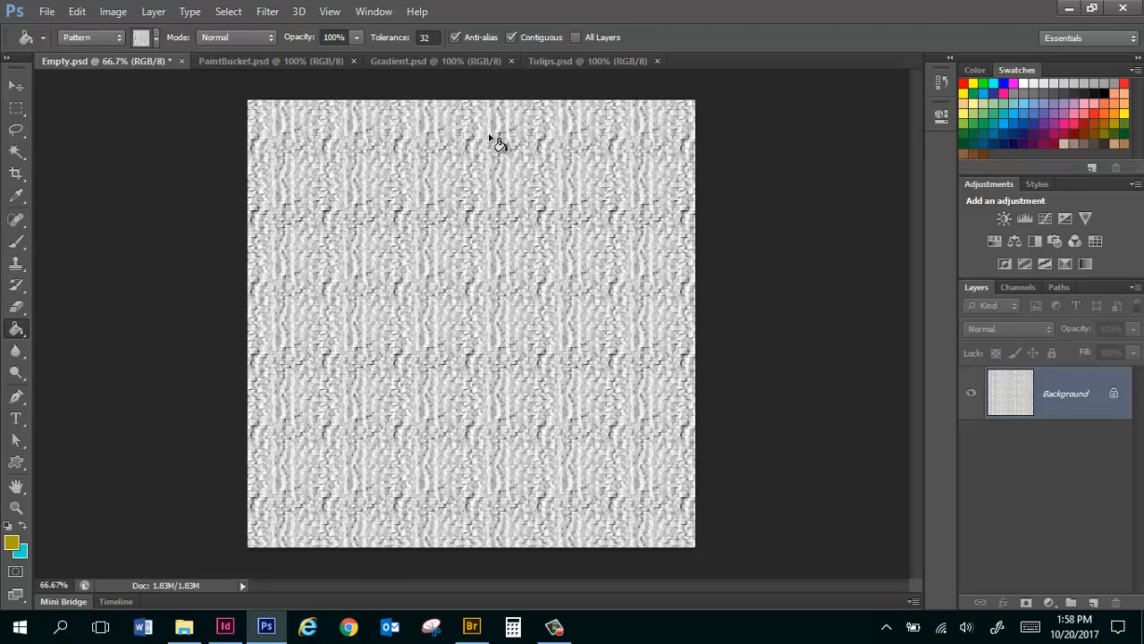
pyautogui.hotkey('ctrl', 'z')
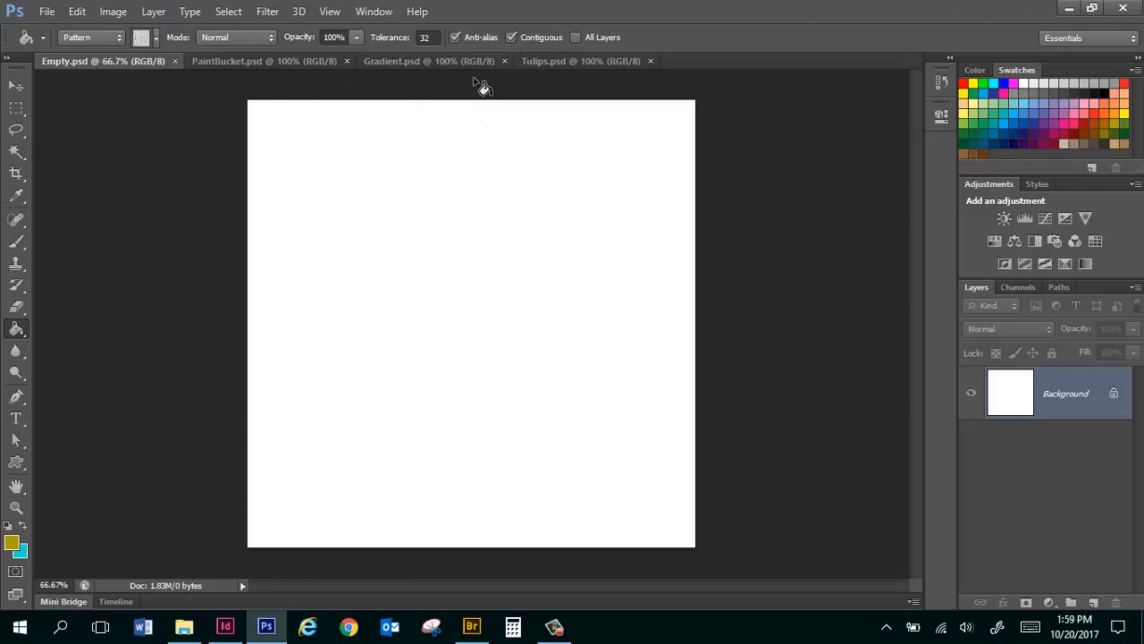
# Switch to the PaintBucket.psd document and set the Paint Bucket's fill source to Foreground.
pyautogui.click(262, 62)
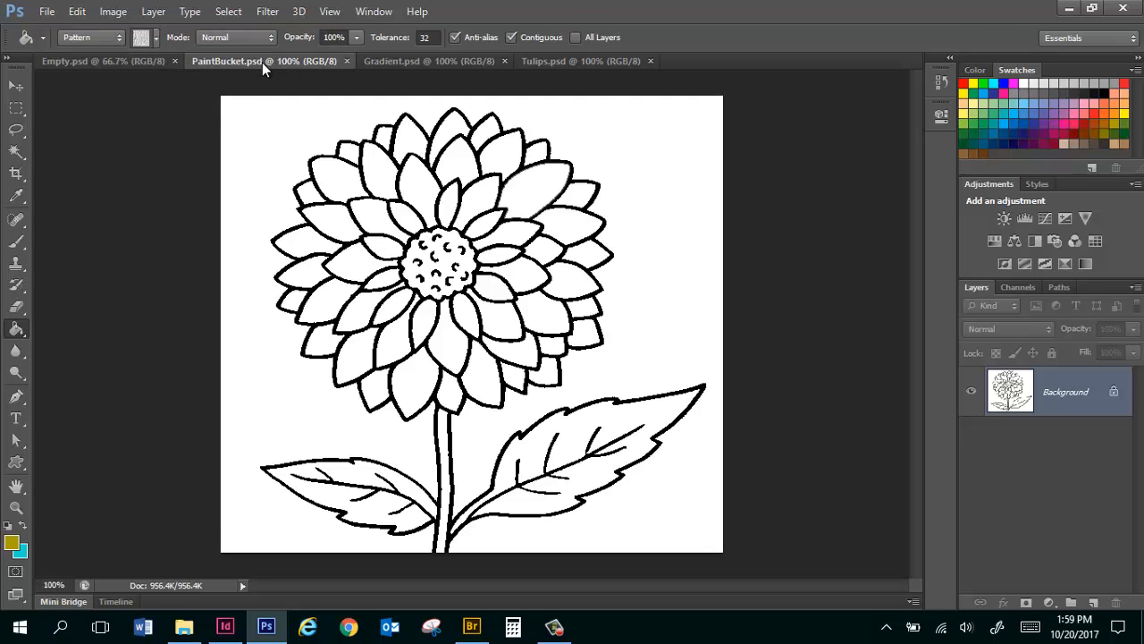
pyautogui.click(98, 38)
pyautogui.click(93, 58)
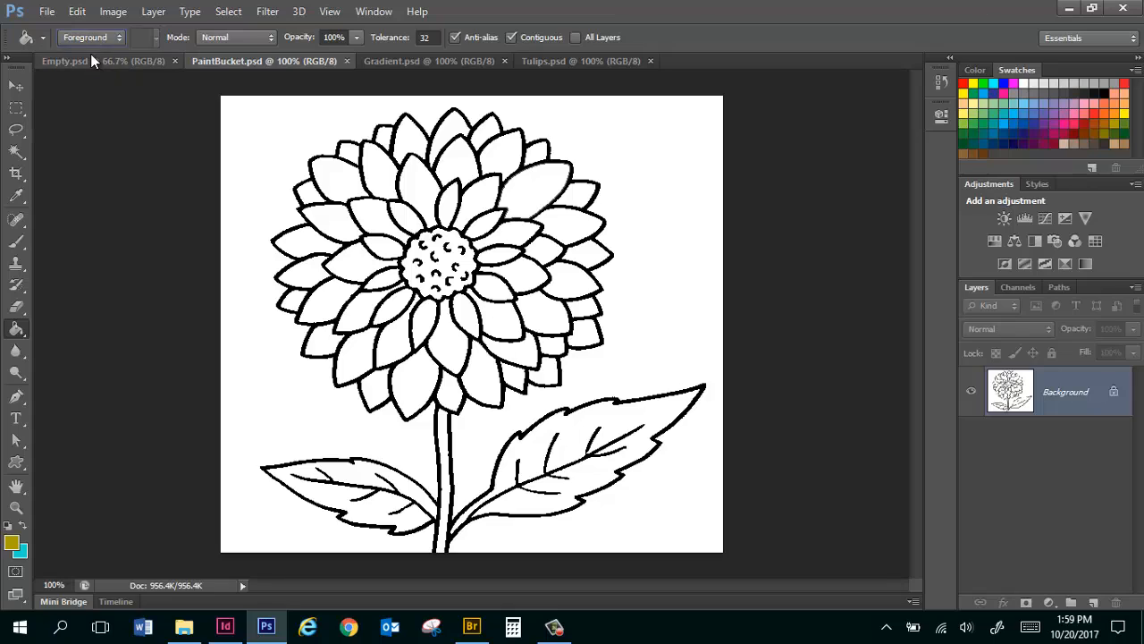
# Fill five scattered petals of the flower with the dark yellow foreground color.
pyautogui.click(382, 170)
pyautogui.click(516, 282)
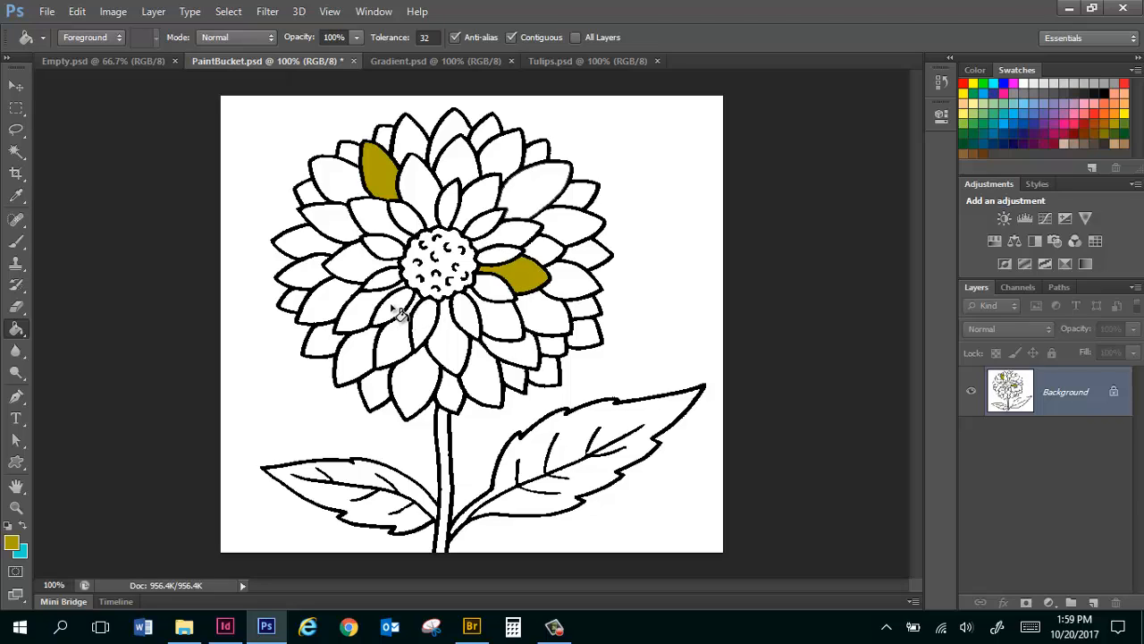
pyautogui.click(395, 309)
pyautogui.click(358, 268)
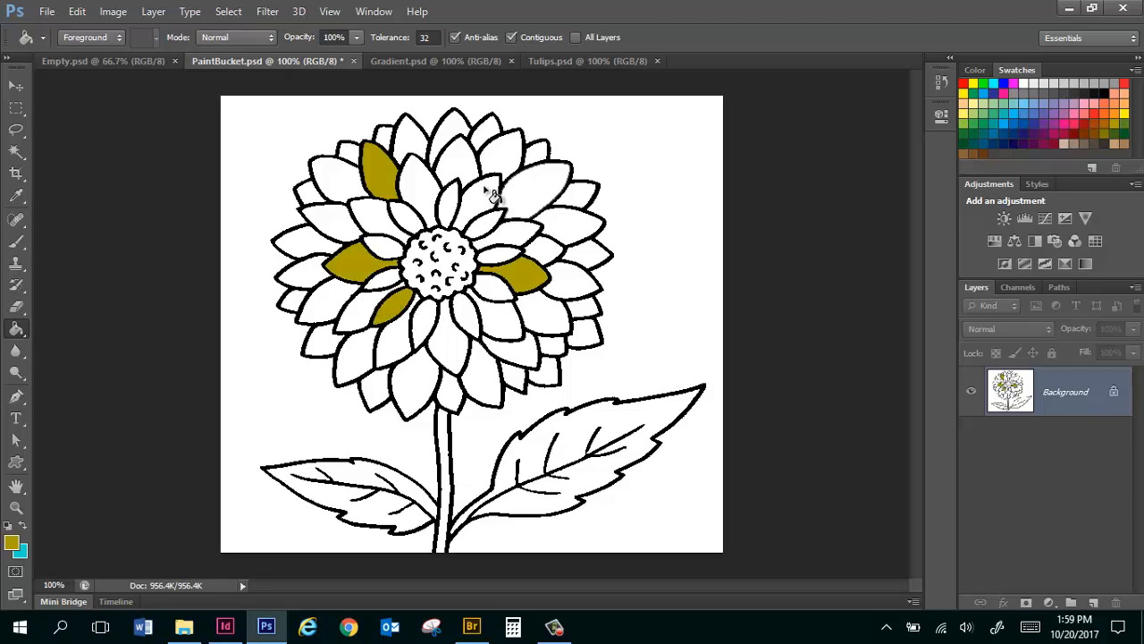
pyautogui.click(482, 199)
# Fill six more petals around the flower with a light purple swatch.
pyautogui.click(1062, 103)
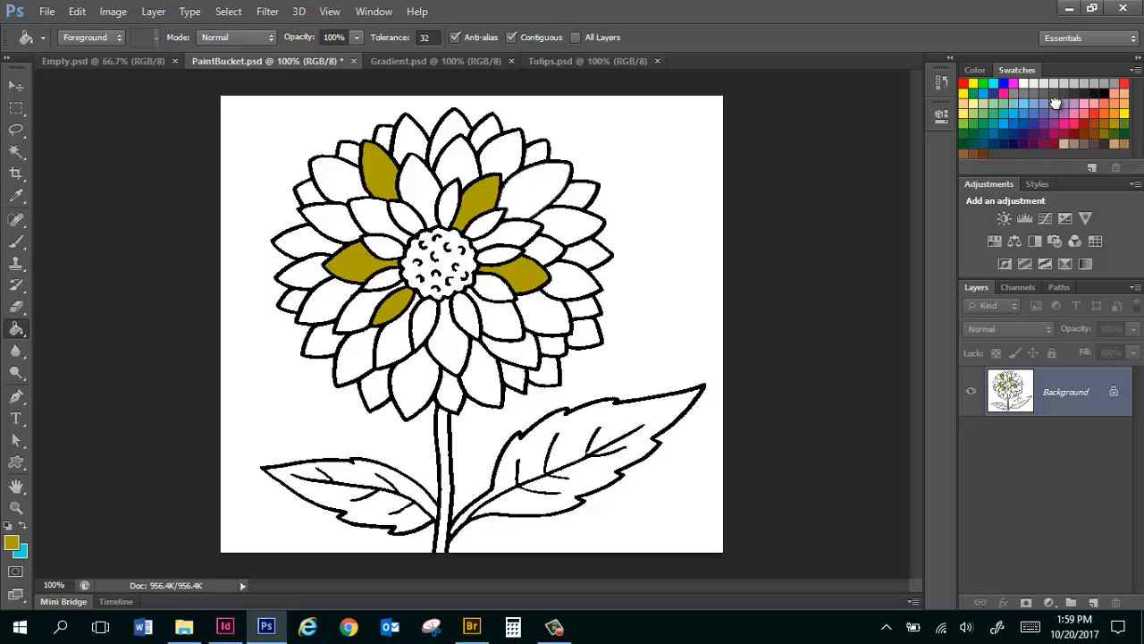
pyautogui.click(552, 197)
pyautogui.click(592, 291)
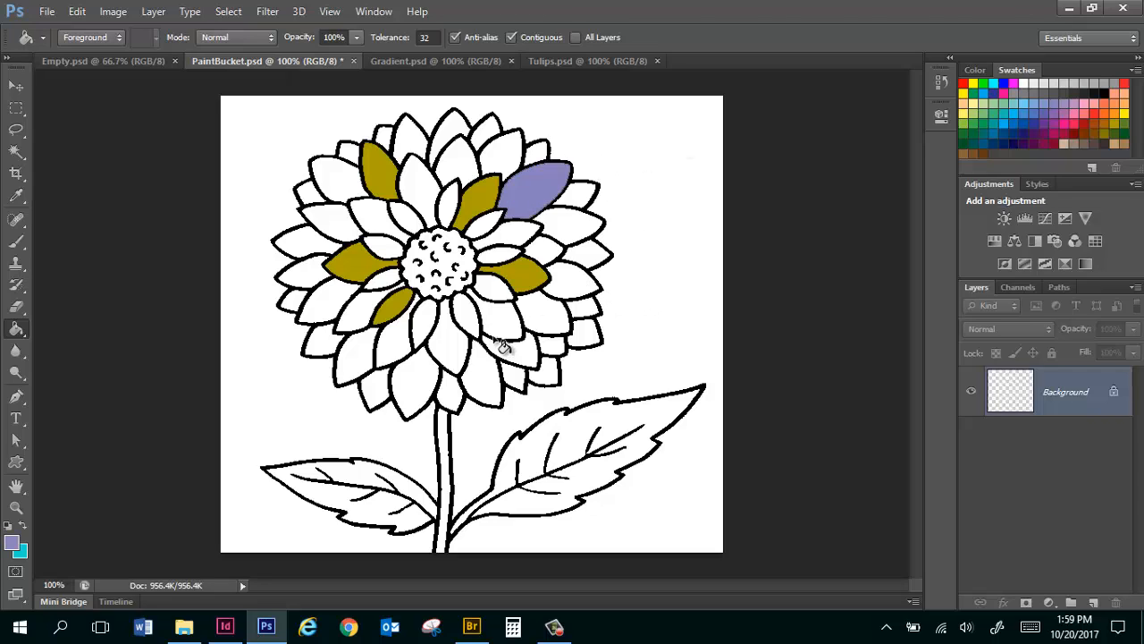
pyautogui.click(451, 347)
pyautogui.click(402, 349)
pyautogui.click(356, 360)
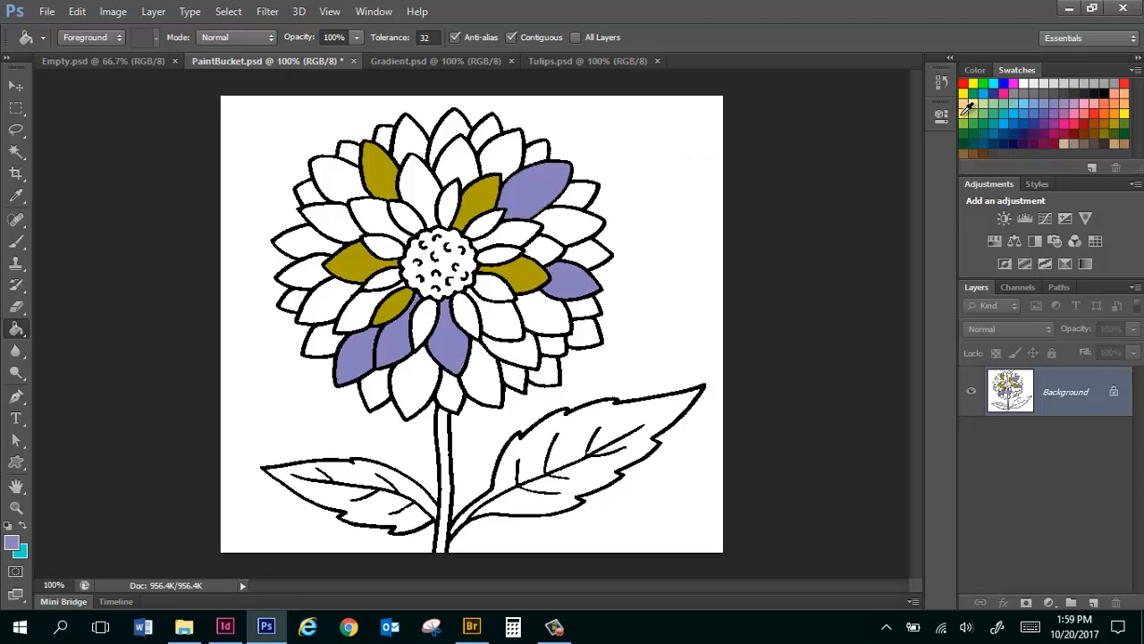
pyautogui.click(385, 225)
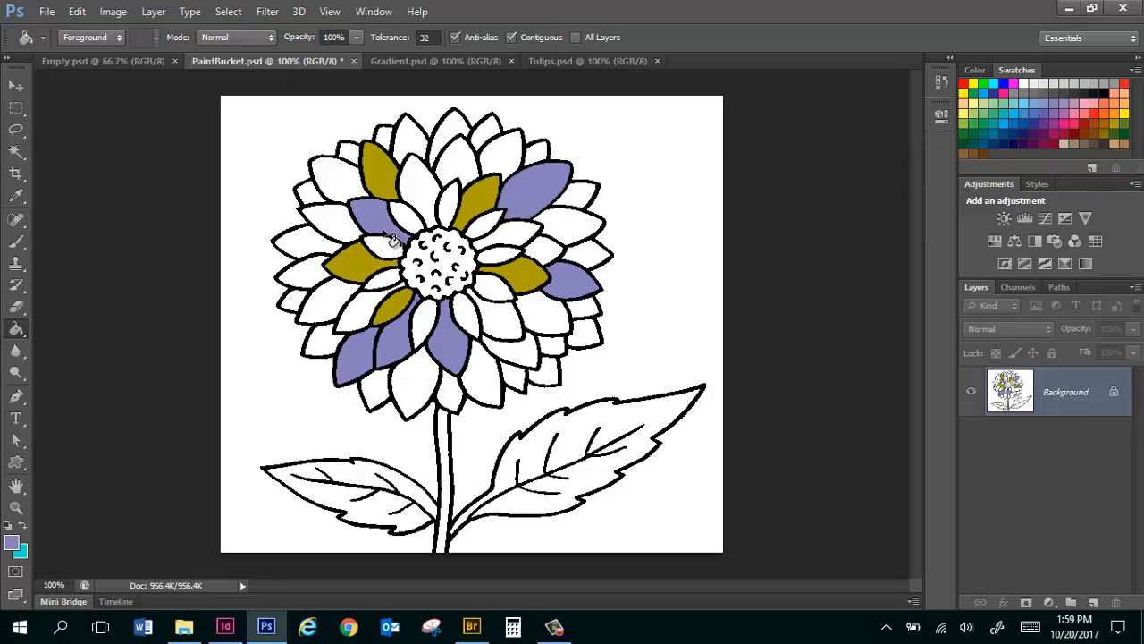
# Fill the small inner petal just below the flower's center with the bright yellow swatch.
pyautogui.hotkey('ctrl', '+')
pyautogui.hotkey('ctrl', '+')
pyautogui.hotkey('ctrl', '+')
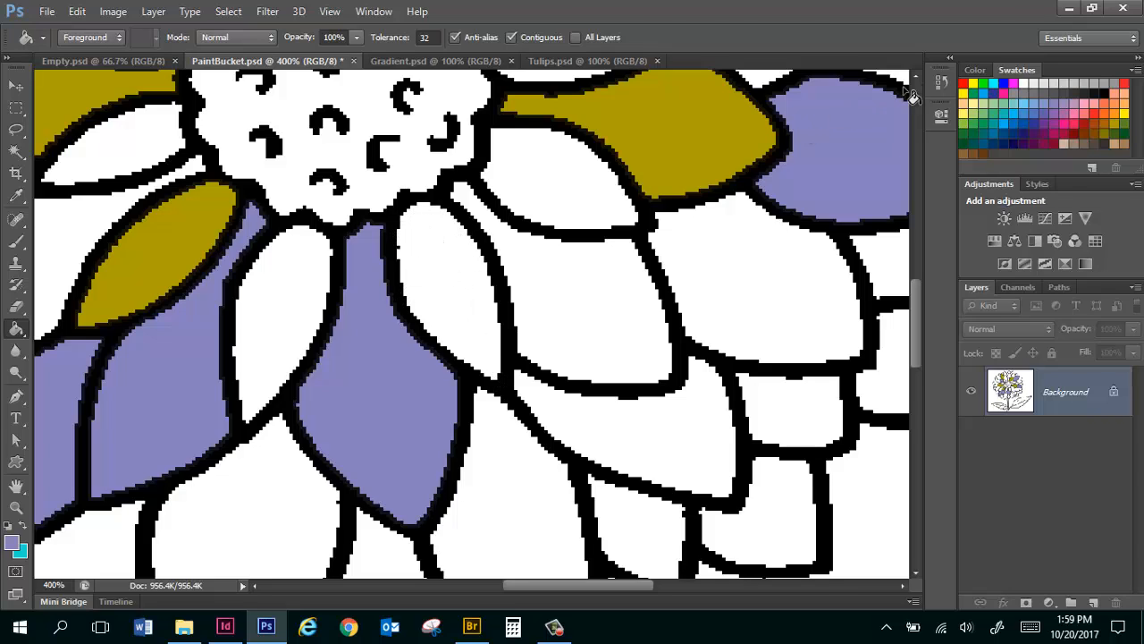
pyautogui.click(975, 85)
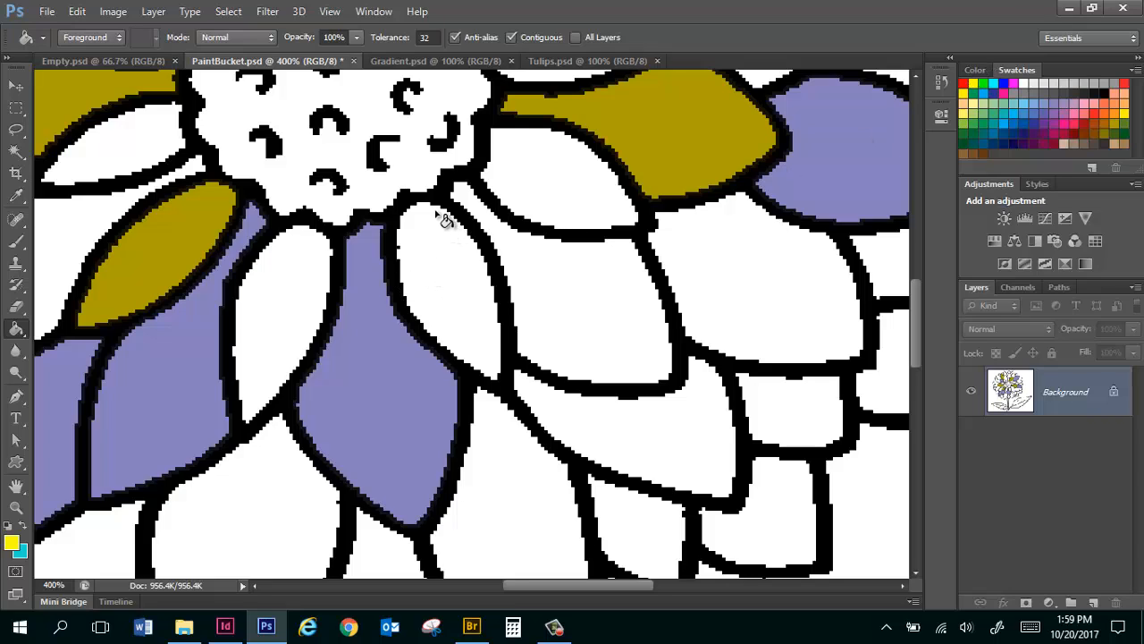
pyautogui.click(453, 272)
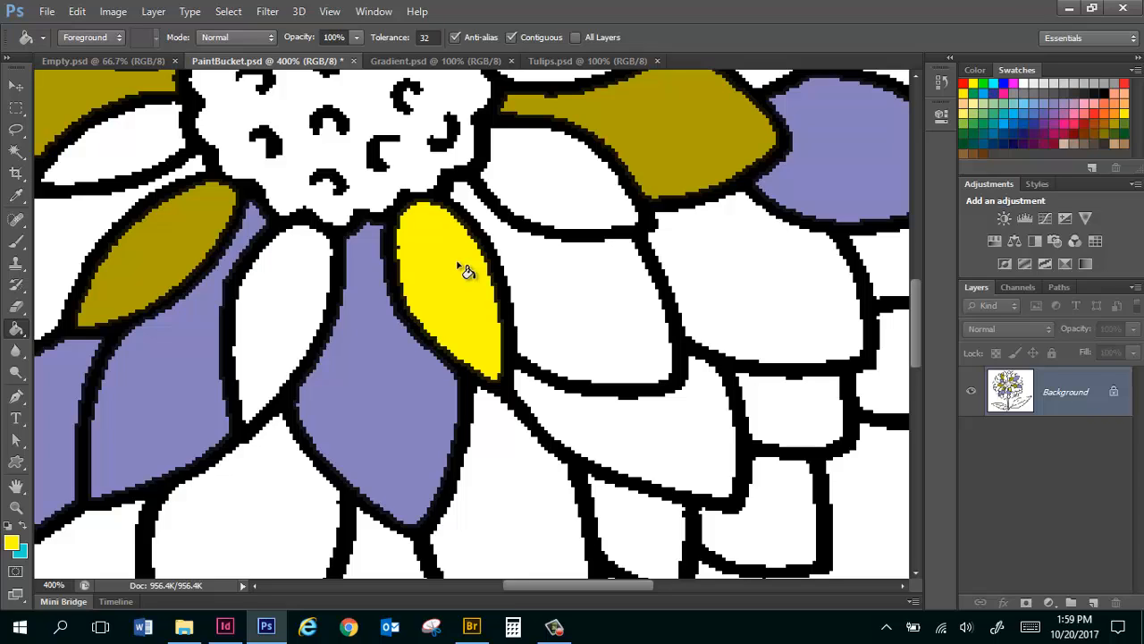
# Recolor the flower's connected black outline with a green swatch, and revert the document to its saved state.
pyautogui.click(979, 129)
pyautogui.hotkey('ctrl', '-')
pyautogui.hotkey('ctrl', '-')
pyautogui.hotkey('ctrl', '-')
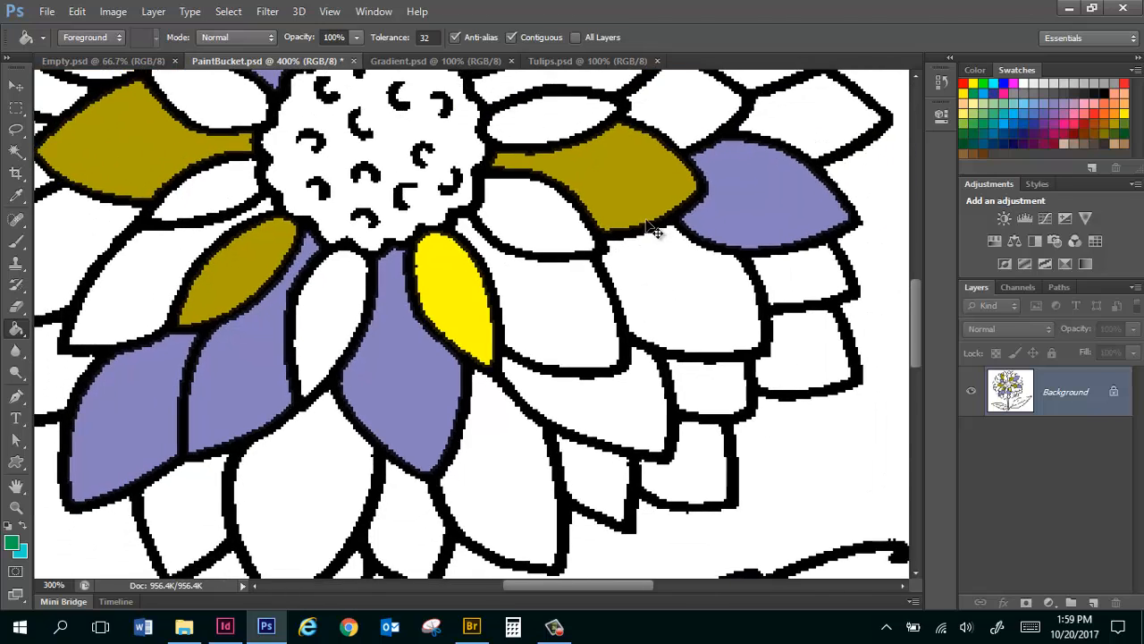
pyautogui.hotkey('ctrl', '-')
pyautogui.hotkey('ctrl', '+')
pyautogui.hotkey('ctrl', '+')
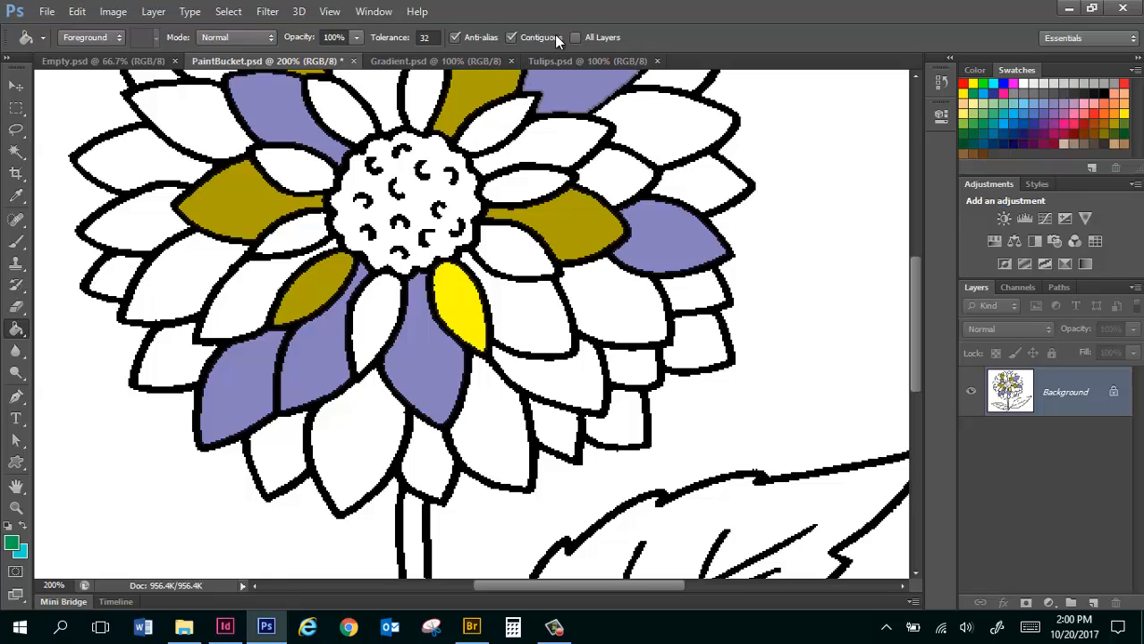
pyautogui.click(609, 144)
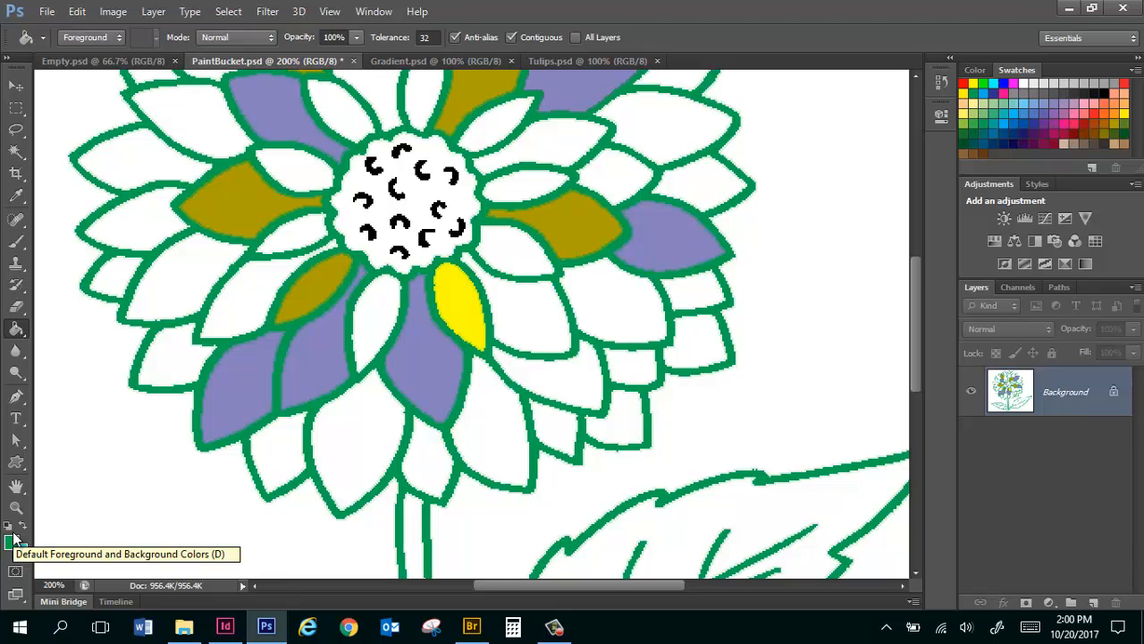
pyautogui.press('F12')
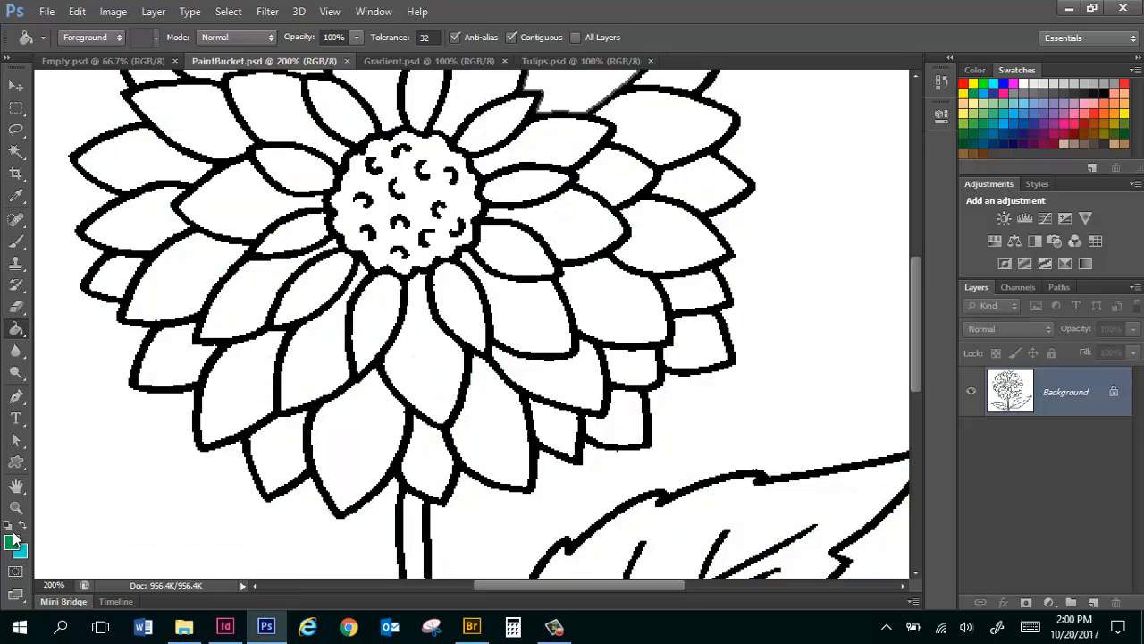
# Fill four petals of the flower with the current pattern instead of the foreground color, and revert the document to its saved state.
pyautogui.hotkey('ctrl', '0')
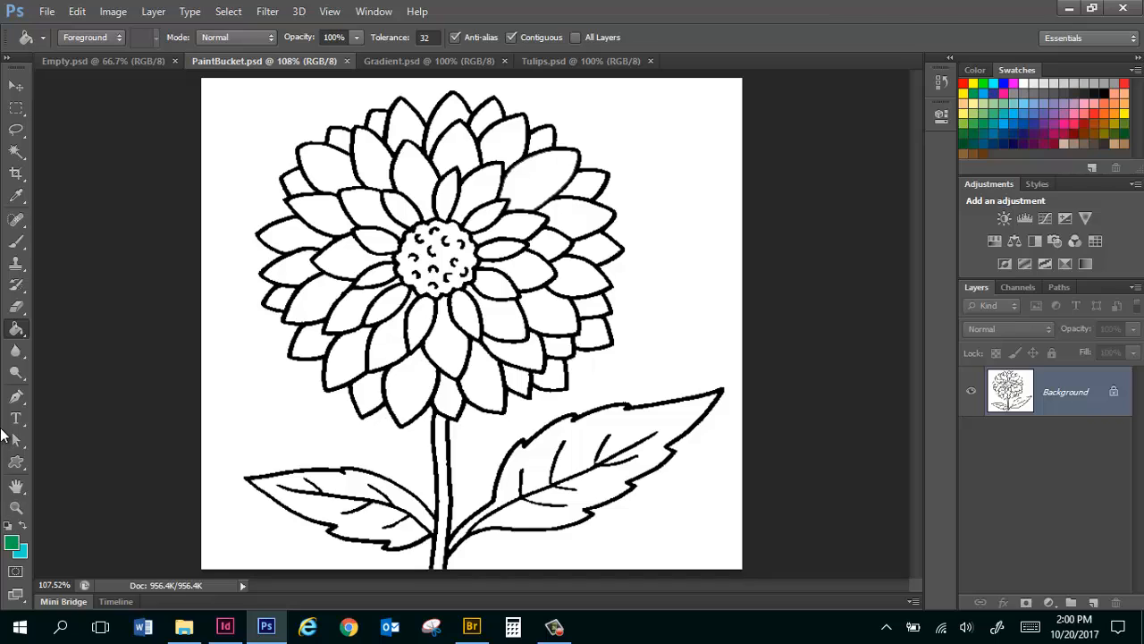
pyautogui.click(119, 38)
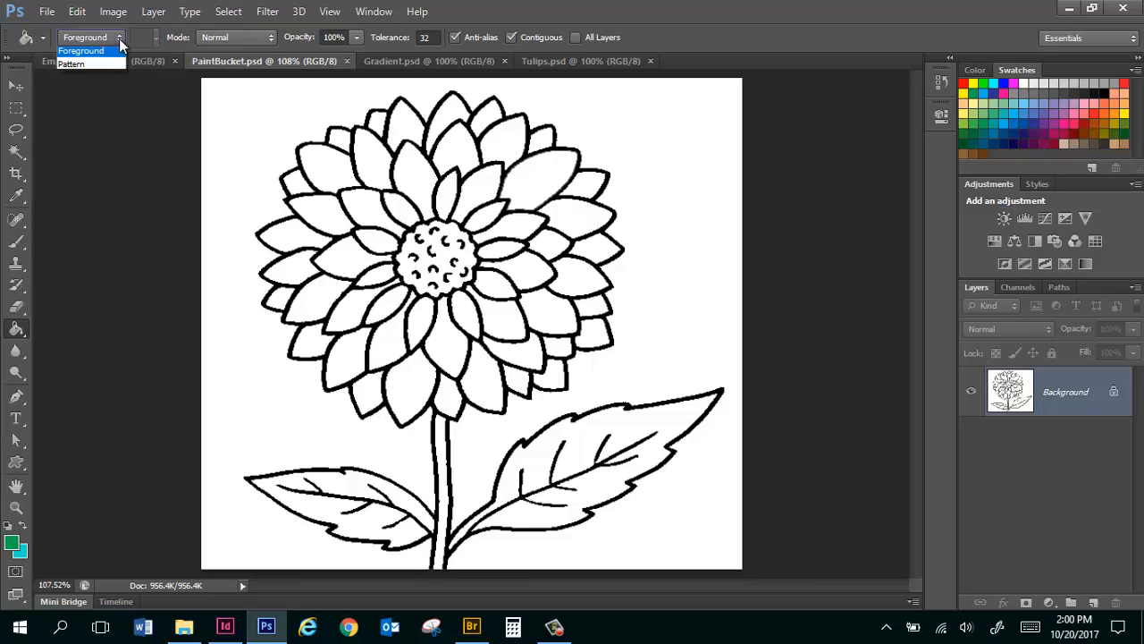
pyautogui.click(99, 70)
pyautogui.click(387, 177)
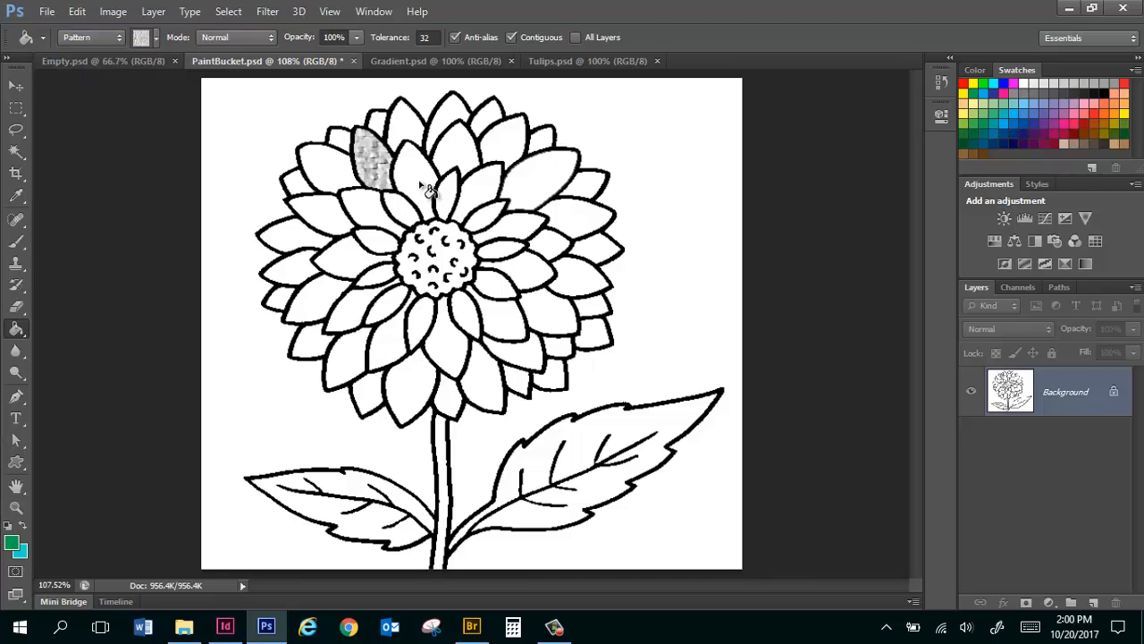
pyautogui.click(424, 191)
pyautogui.click(505, 317)
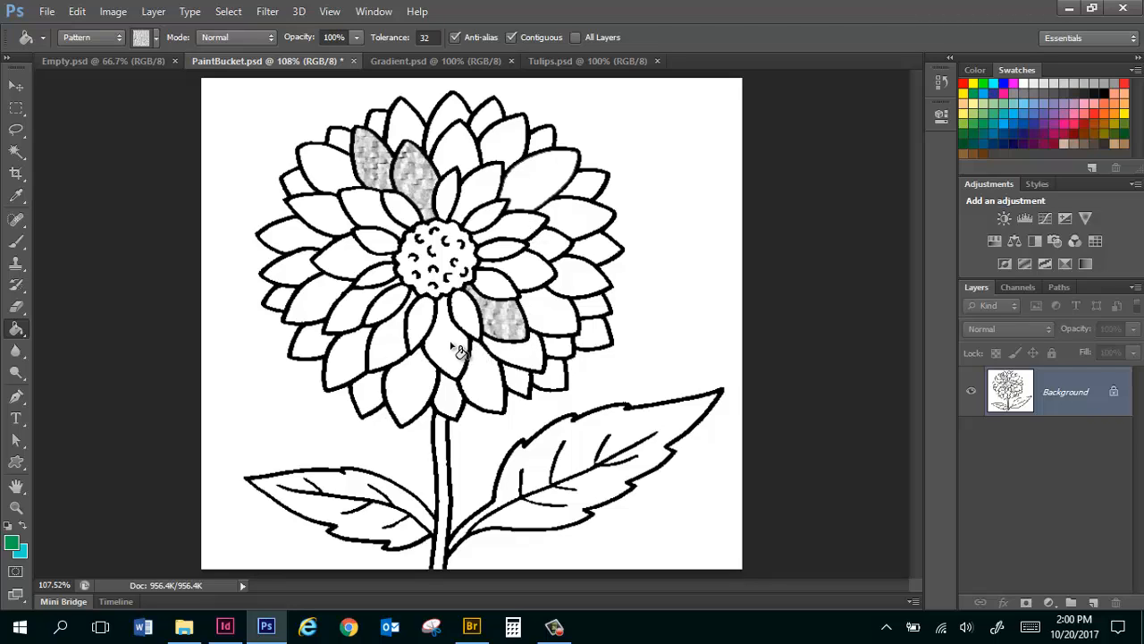
pyautogui.click(452, 351)
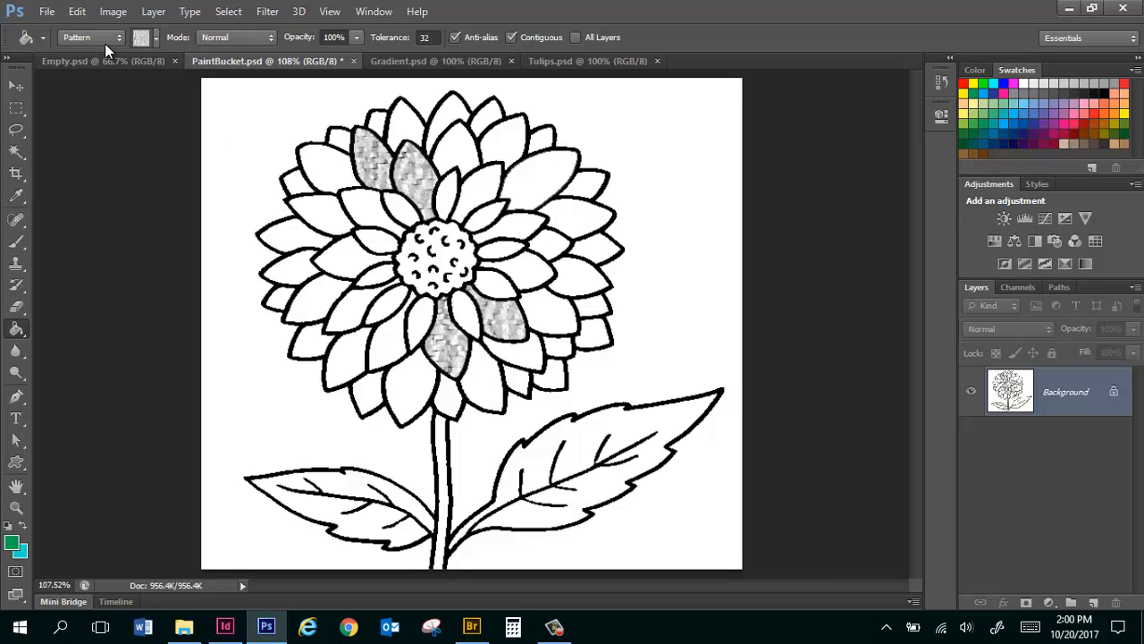
pyautogui.press('F12')
# In Empty.psd, fill the canvas several times with a green-to-cyan linear gradient, varying its direction and length with the Gradient tool.
pyautogui.click(118, 59)
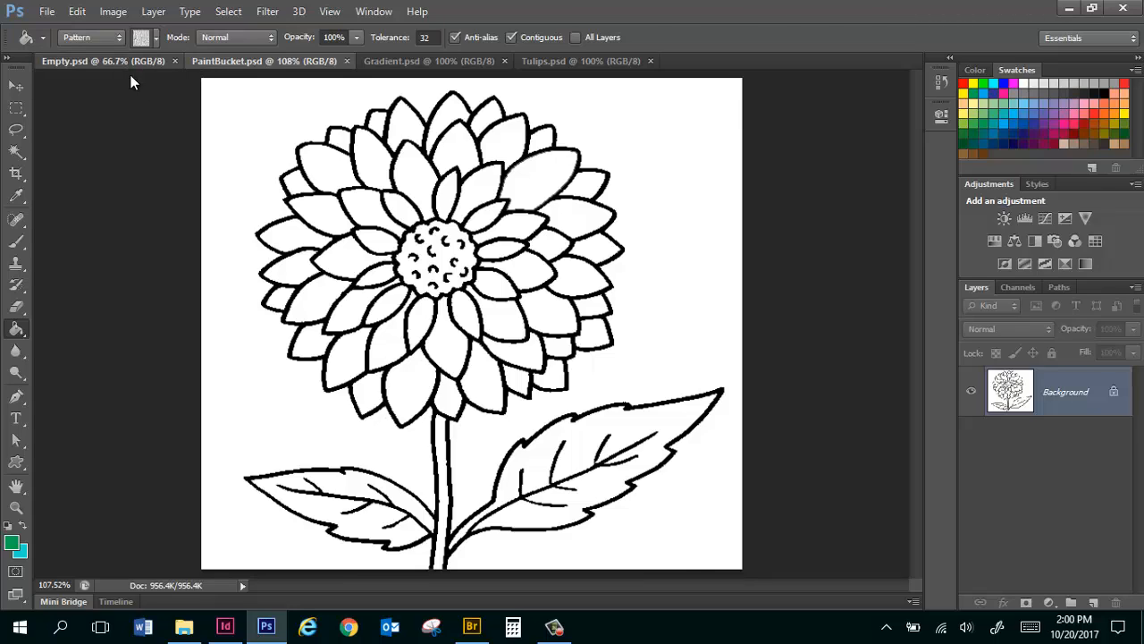
pyautogui.click(16, 329)
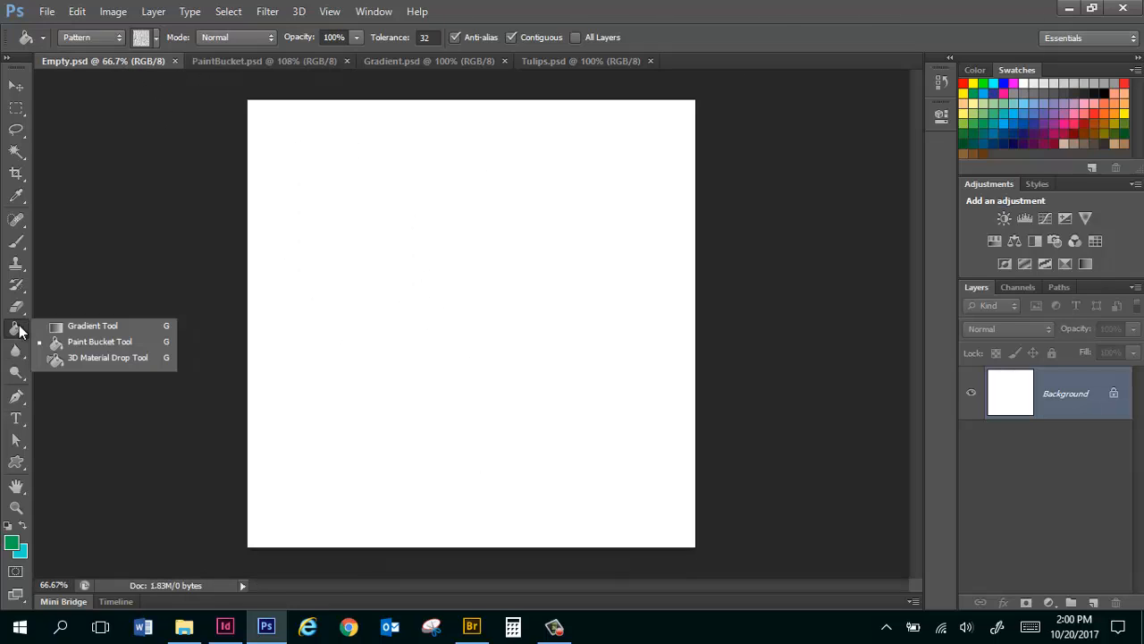
pyautogui.click(99, 326)
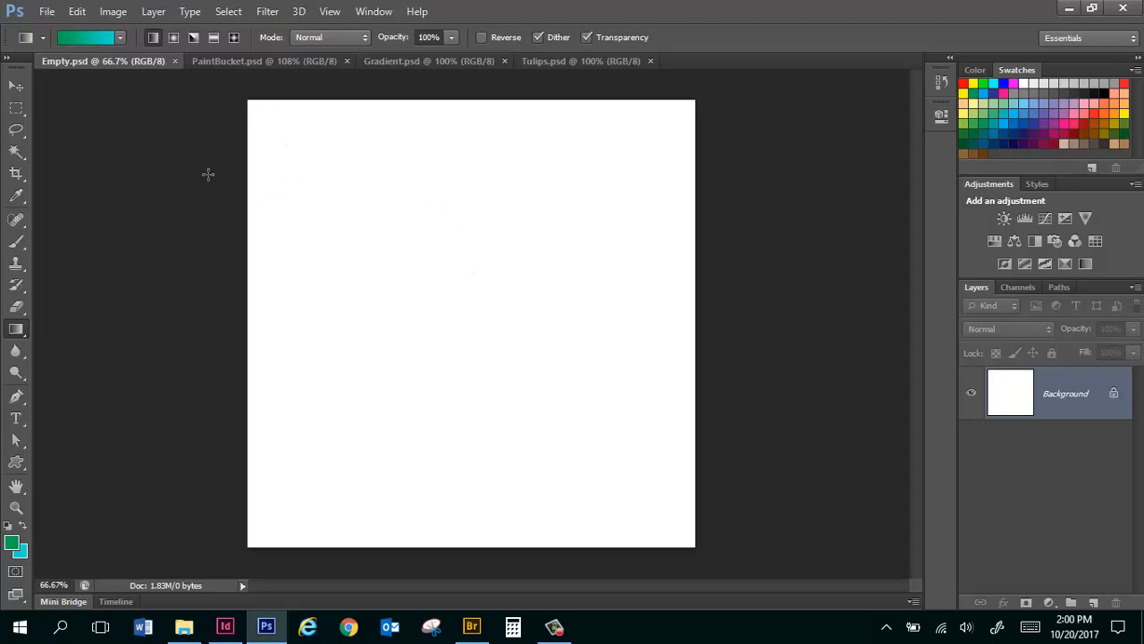
pyautogui.moveTo(228, 178); pyautogui.dragTo(791, 251)
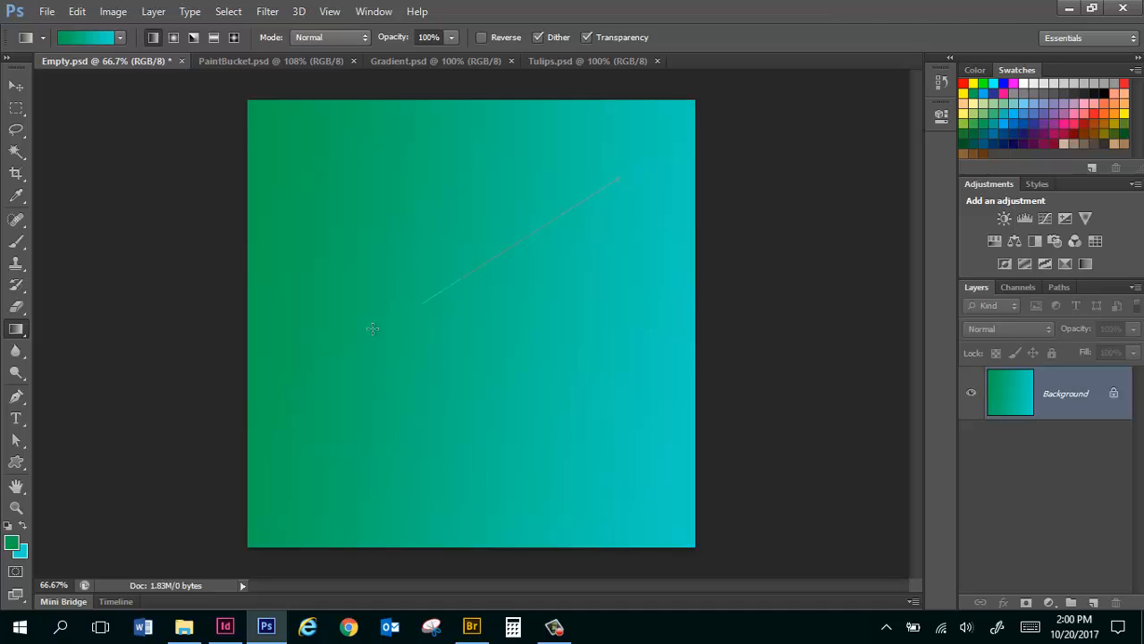
pyautogui.moveTo(372, 329); pyautogui.dragTo(364, 336)
pyautogui.moveTo(512, 258); pyautogui.dragTo(505, 292)
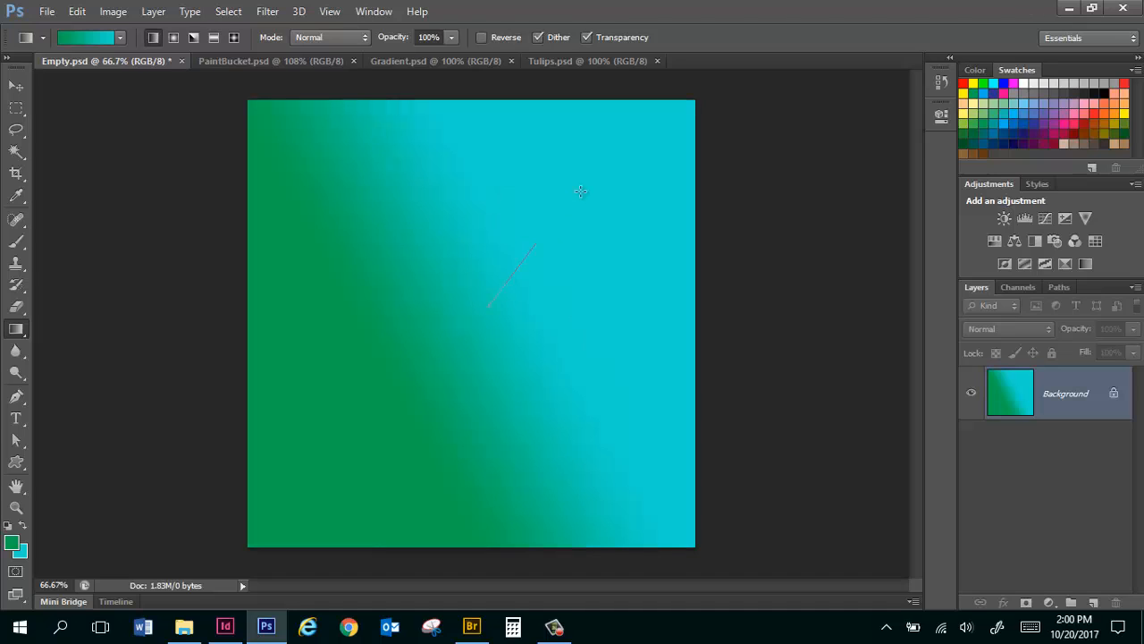
pyautogui.moveTo(581, 191); pyautogui.dragTo(585, 183)
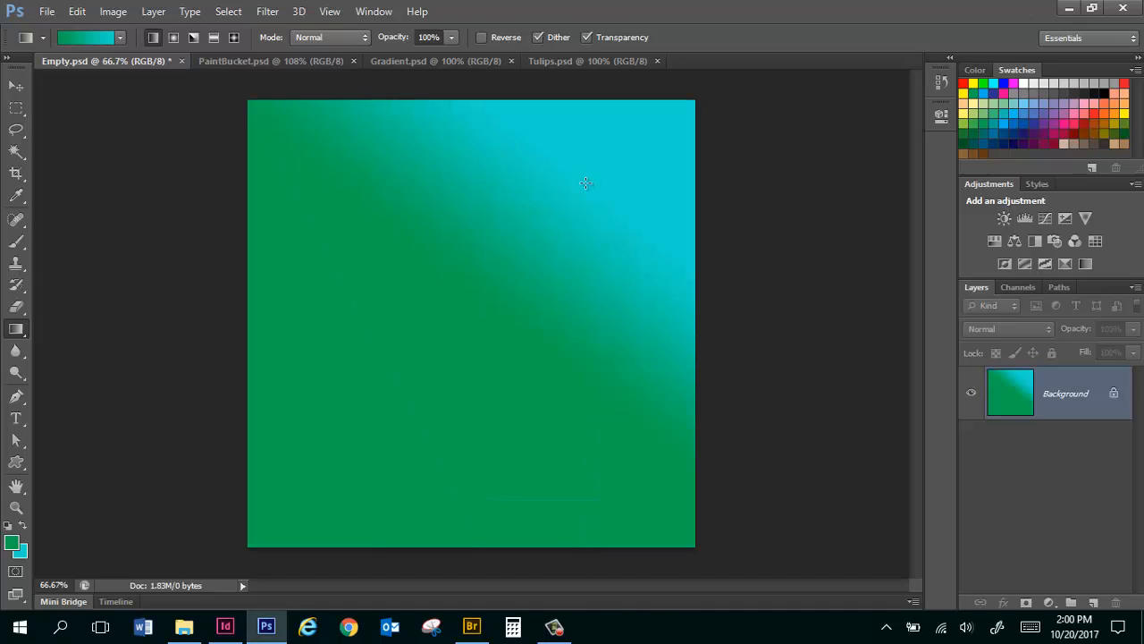
# Set the foreground color to purple and redraw the linear gradient from purple to cyan across the canvas at different lengths and angles.
pyautogui.click(12, 543)
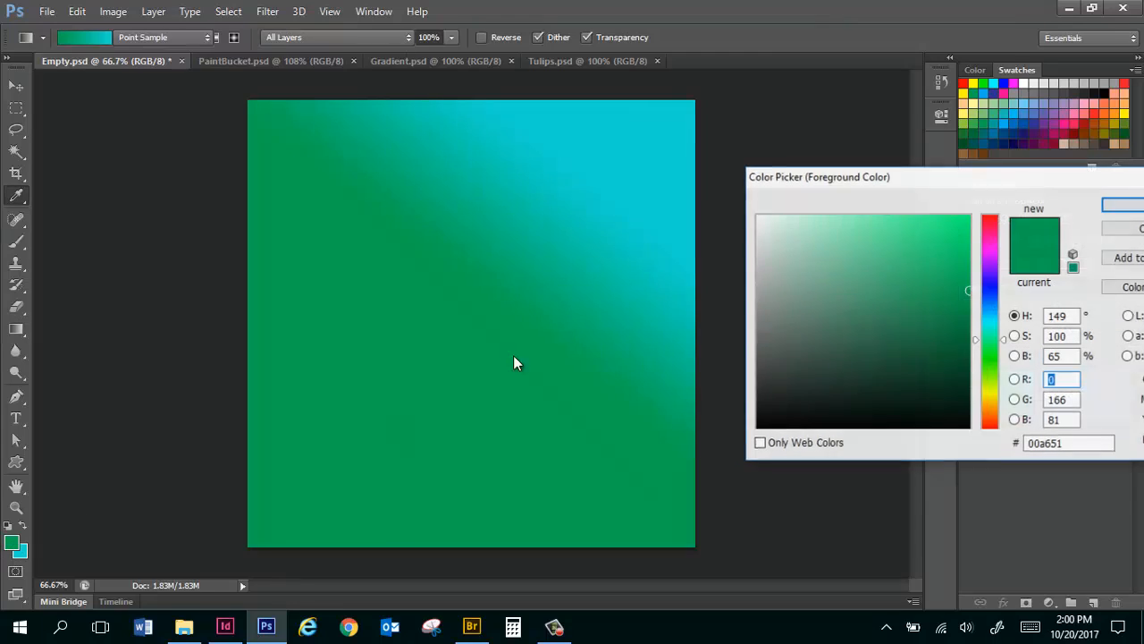
pyautogui.click(994, 264)
pyautogui.press('Return')
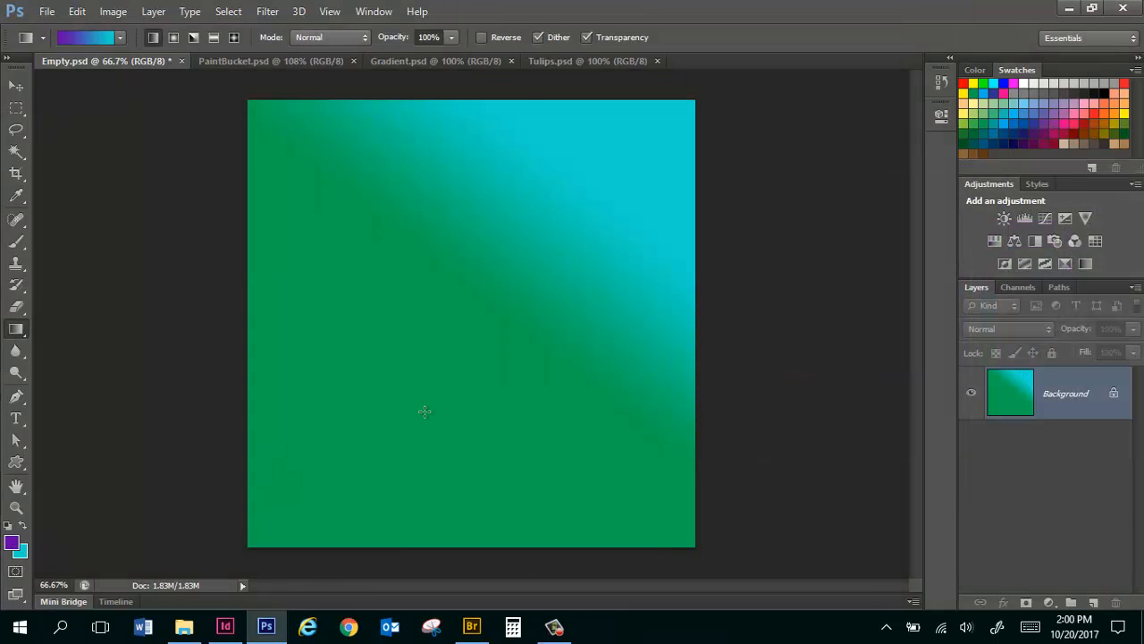
pyautogui.moveTo(818, 141); pyautogui.dragTo(817, 141)
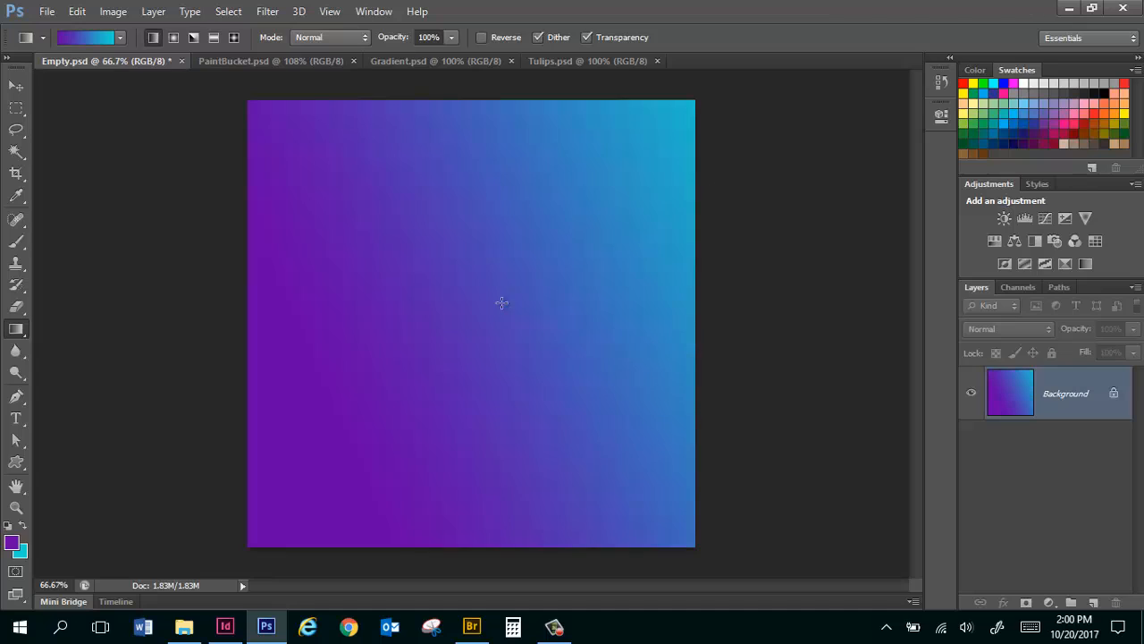
pyautogui.moveTo(474, 308); pyautogui.dragTo(599, 340)
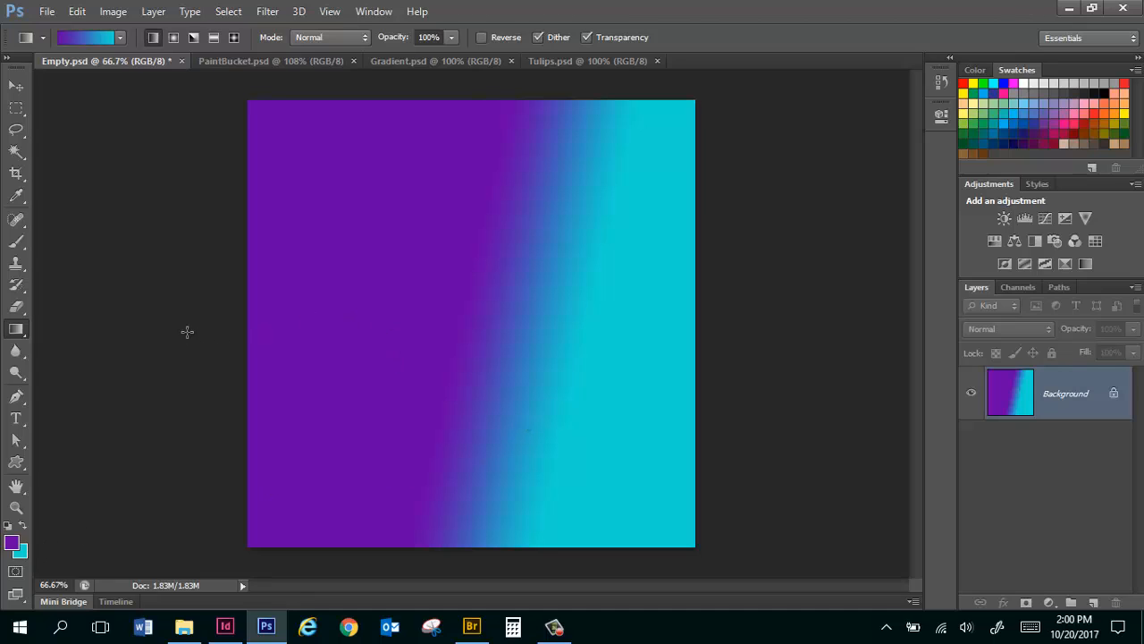
pyautogui.moveTo(187, 332); pyautogui.dragTo(891, 297)
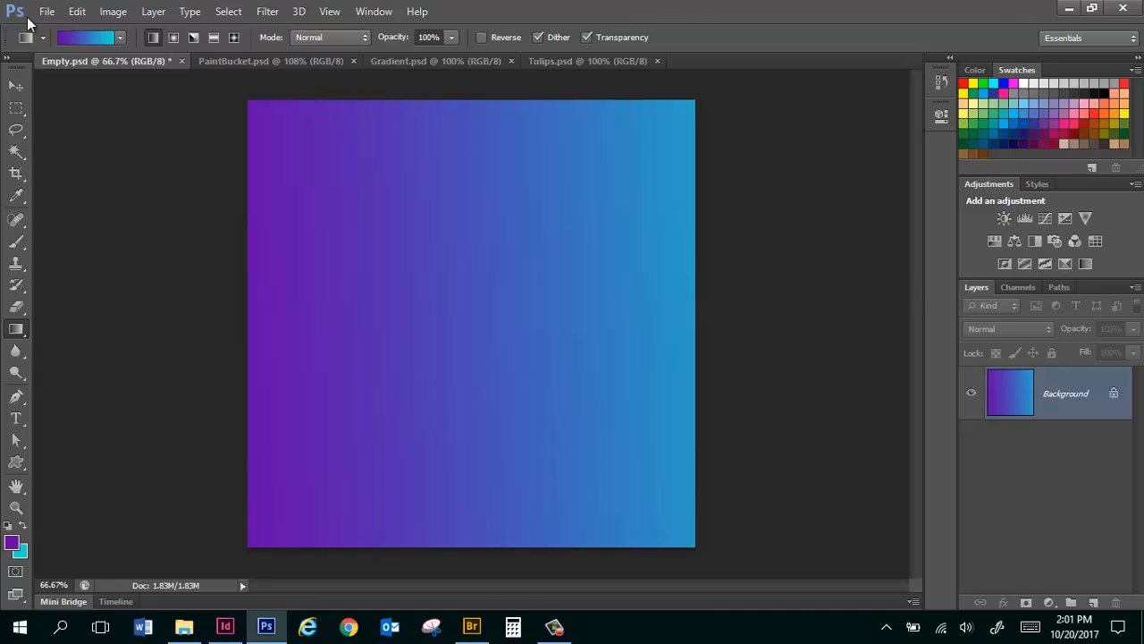
# Fill the canvas with a radial, an angle, a reflected and a diamond gradient in turn, and revert the document to its saved state.
pyautogui.click(174, 39)
pyautogui.moveTo(439, 184); pyautogui.dragTo(562, 146)
pyautogui.click(194, 36)
pyautogui.moveTo(298, 146); pyautogui.dragTo(617, 454)
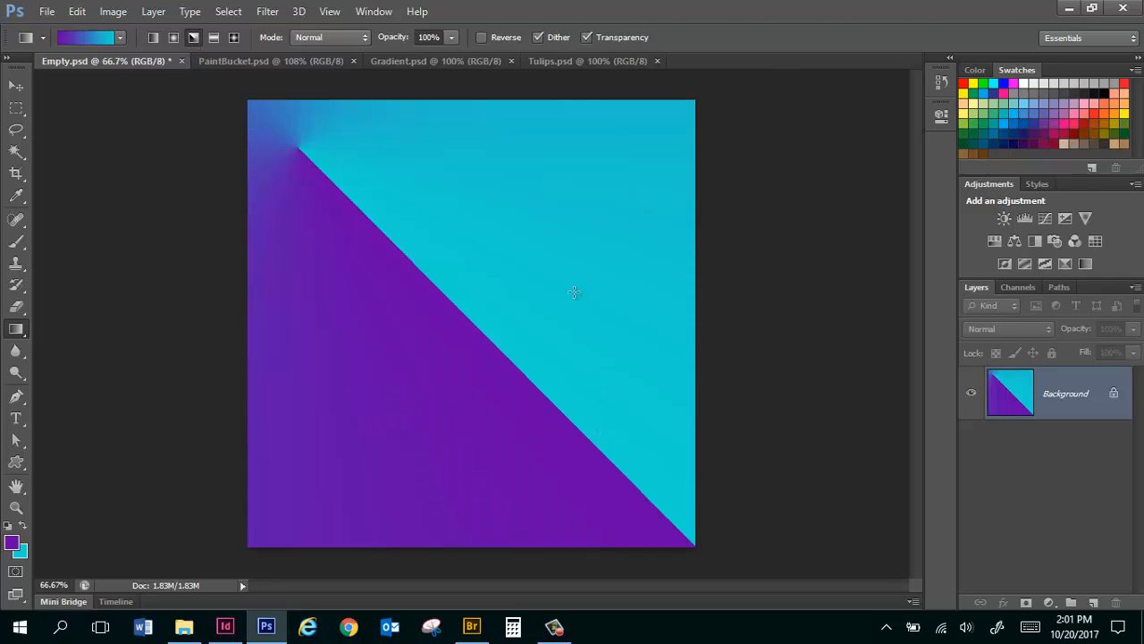
pyautogui.click(214, 36)
pyautogui.moveTo(403, 161); pyautogui.dragTo(406, 515)
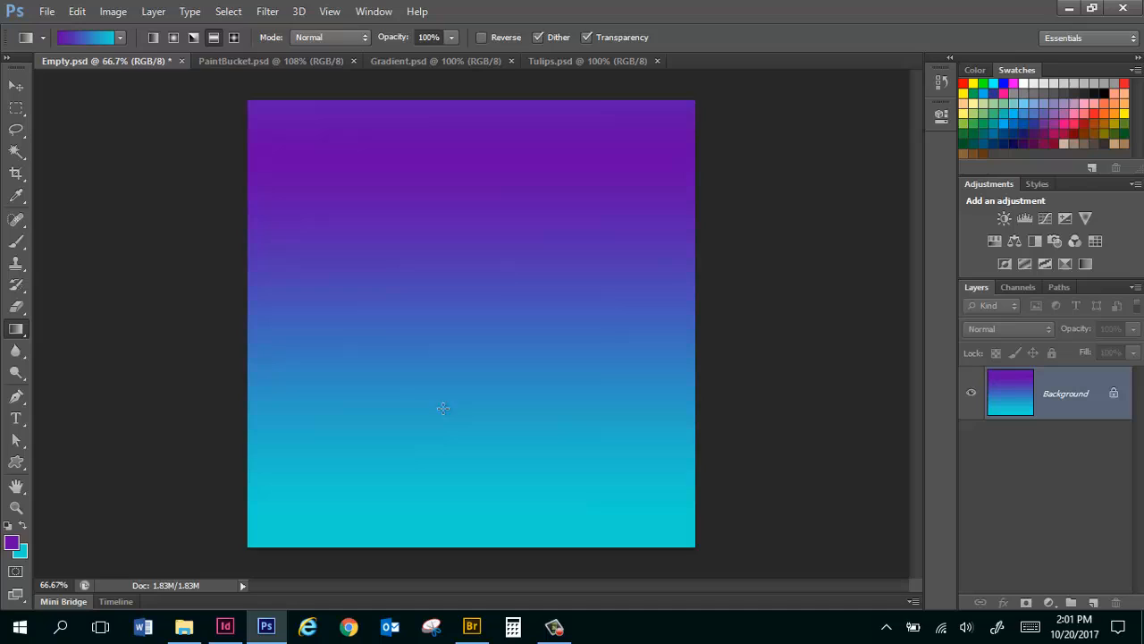
pyautogui.click(232, 38)
pyautogui.moveTo(402, 230); pyautogui.dragTo(450, 329)
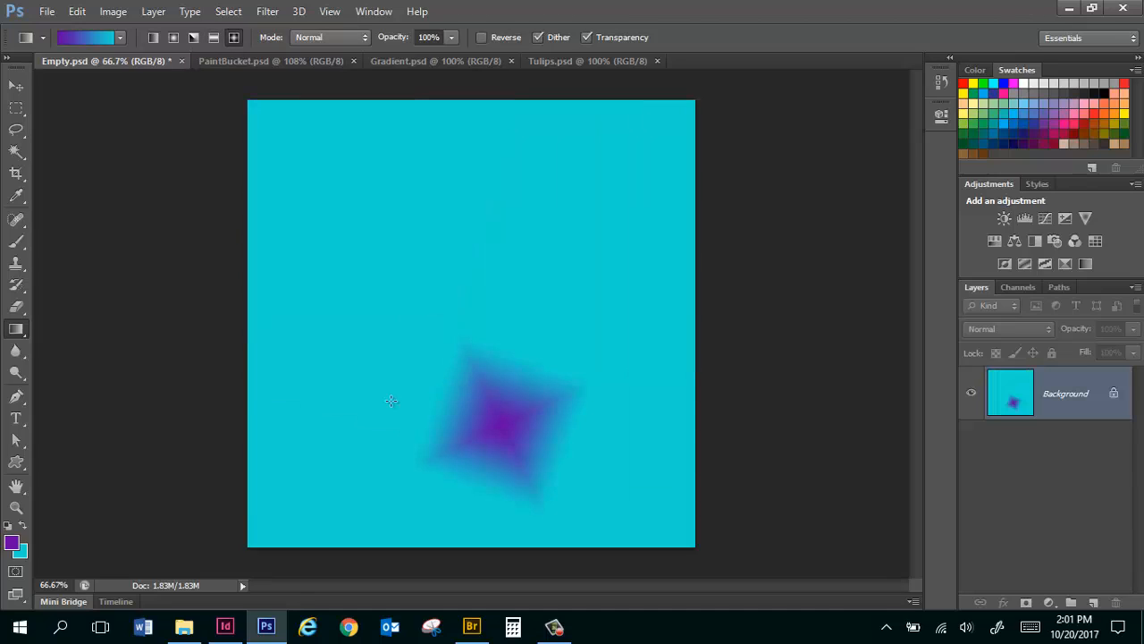
pyautogui.press('F12')
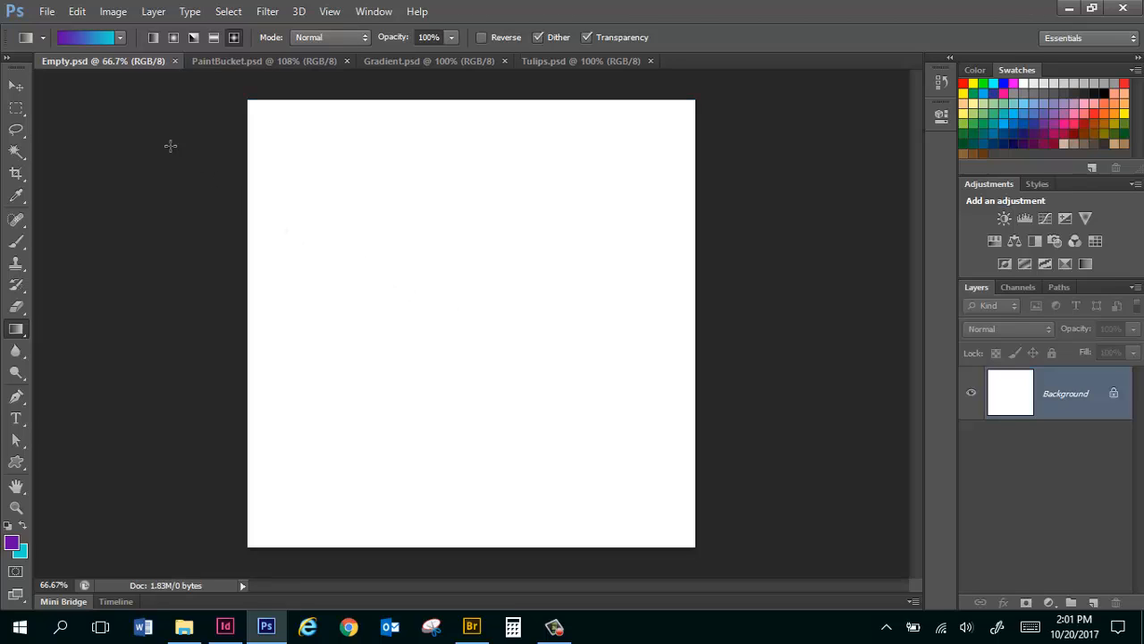
# Fill the canvas with a diagonal linear gradient using the yellow, violet, orange and blue preset.
pyautogui.click(121, 36)
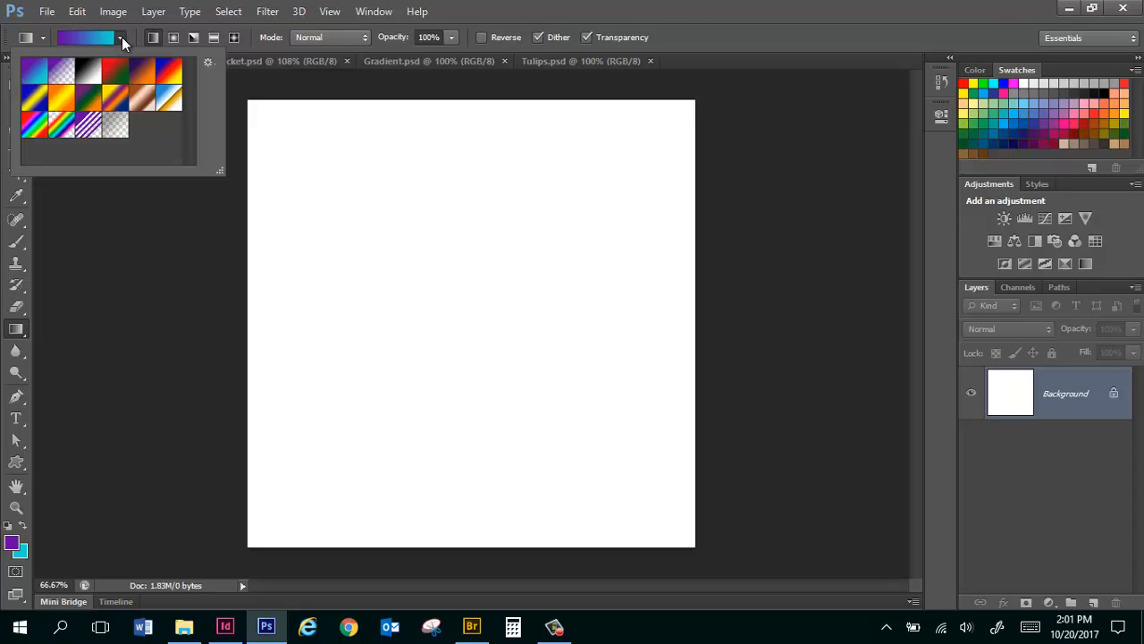
pyautogui.click(115, 98)
pyautogui.moveTo(304, 112); pyautogui.dragTo(524, 384)
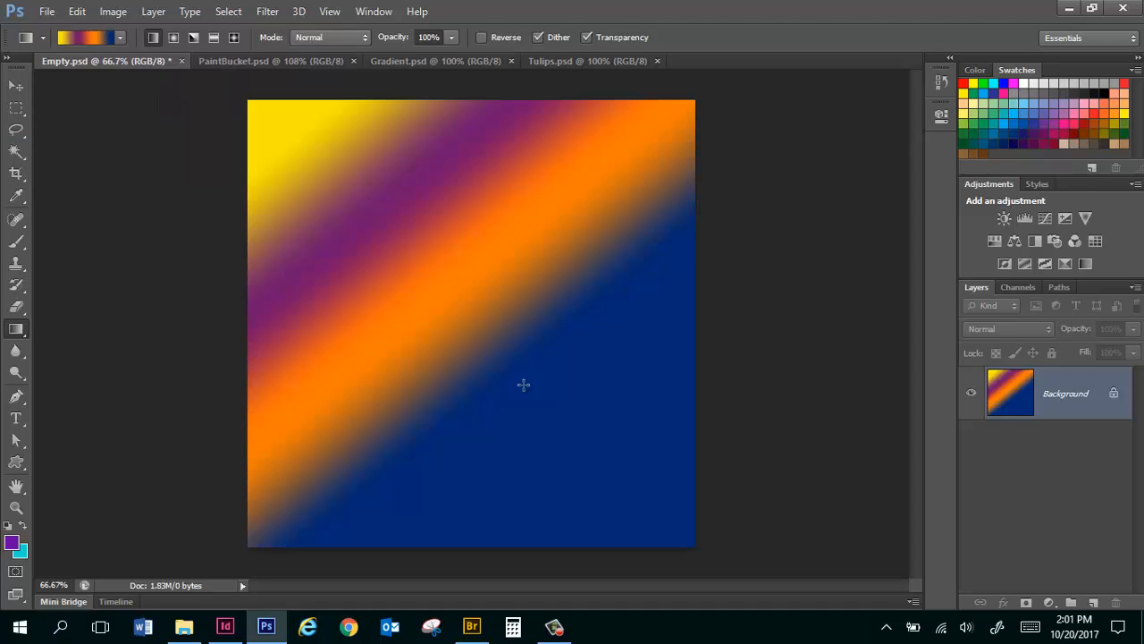
# Replace the gradient presets with the Pastels set and fill the canvas with a diagonal Yellow, Pink, Purple linear gradient.
pyautogui.click(120, 37)
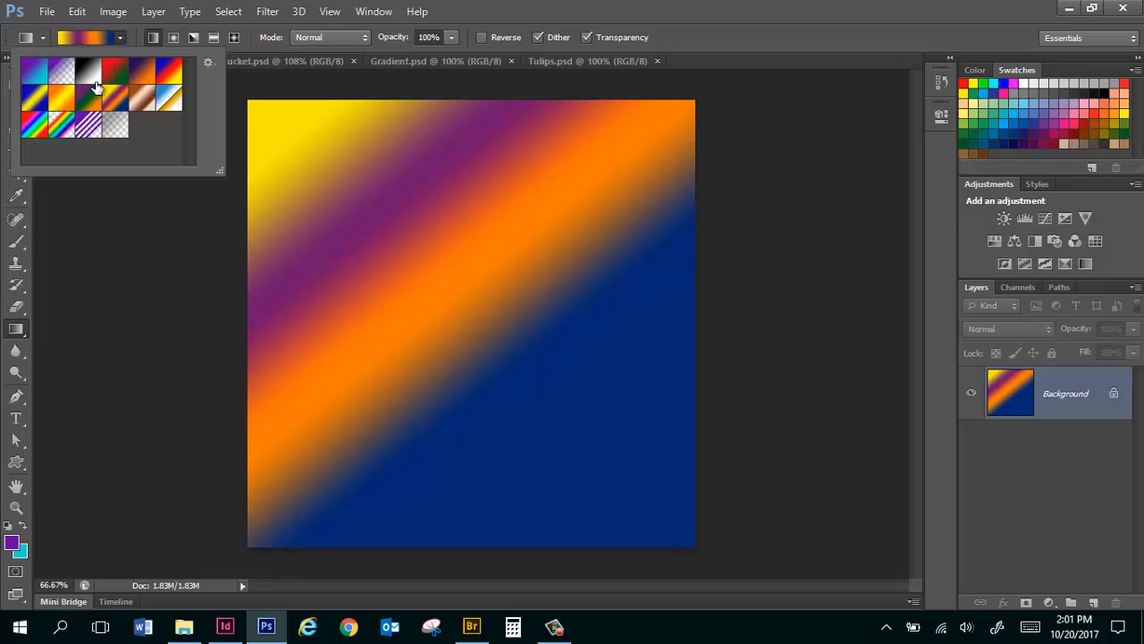
pyautogui.click(207, 63)
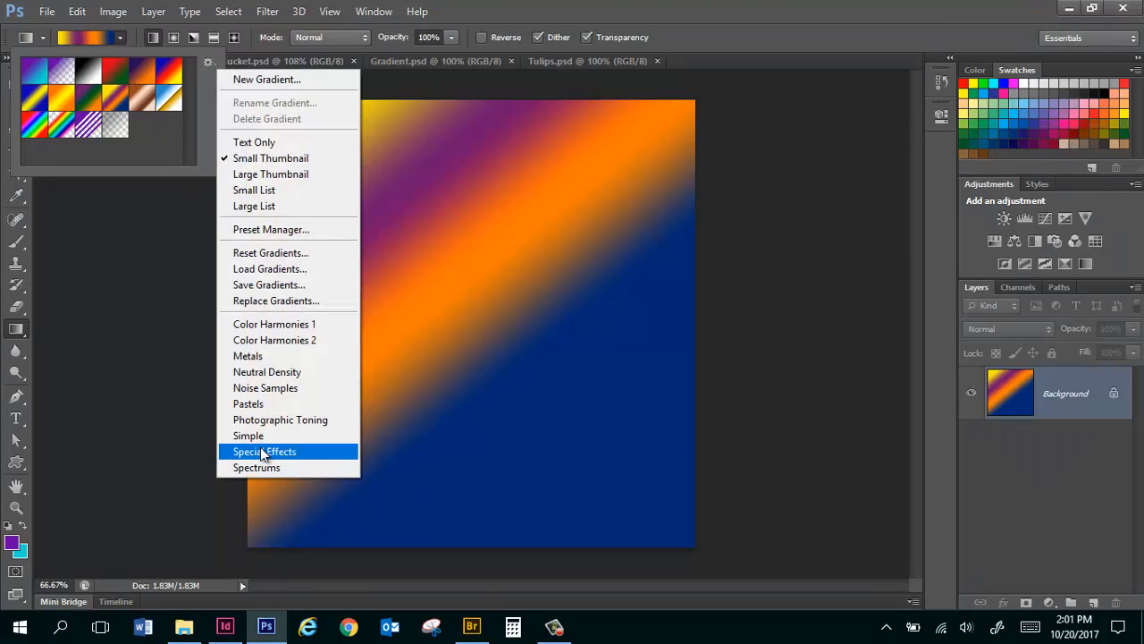
pyautogui.click(309, 407)
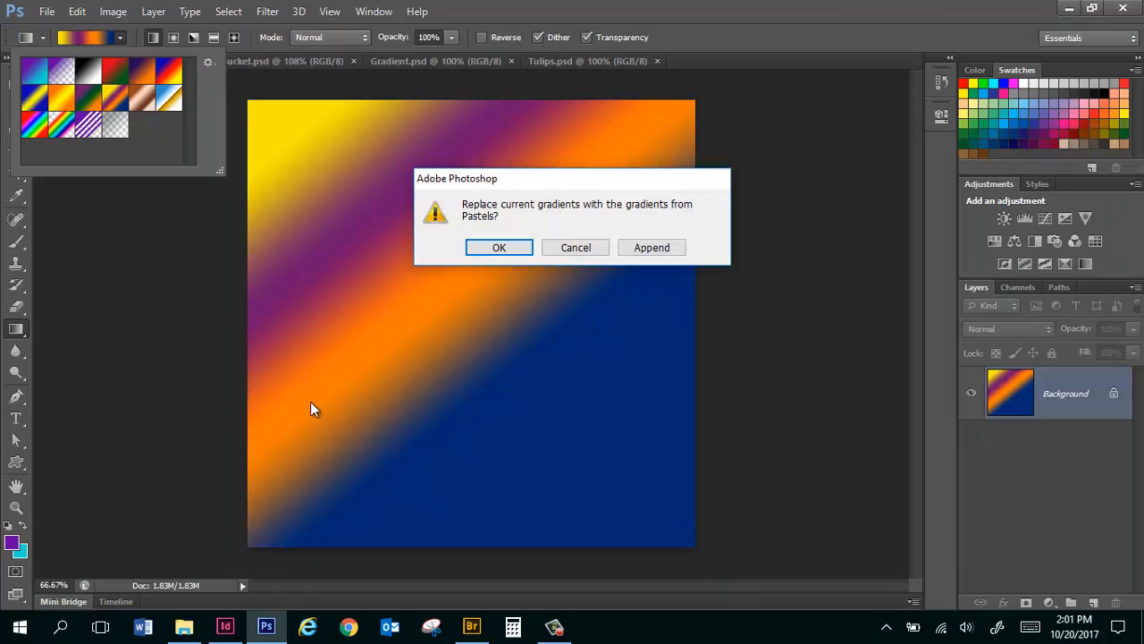
pyautogui.click(512, 249)
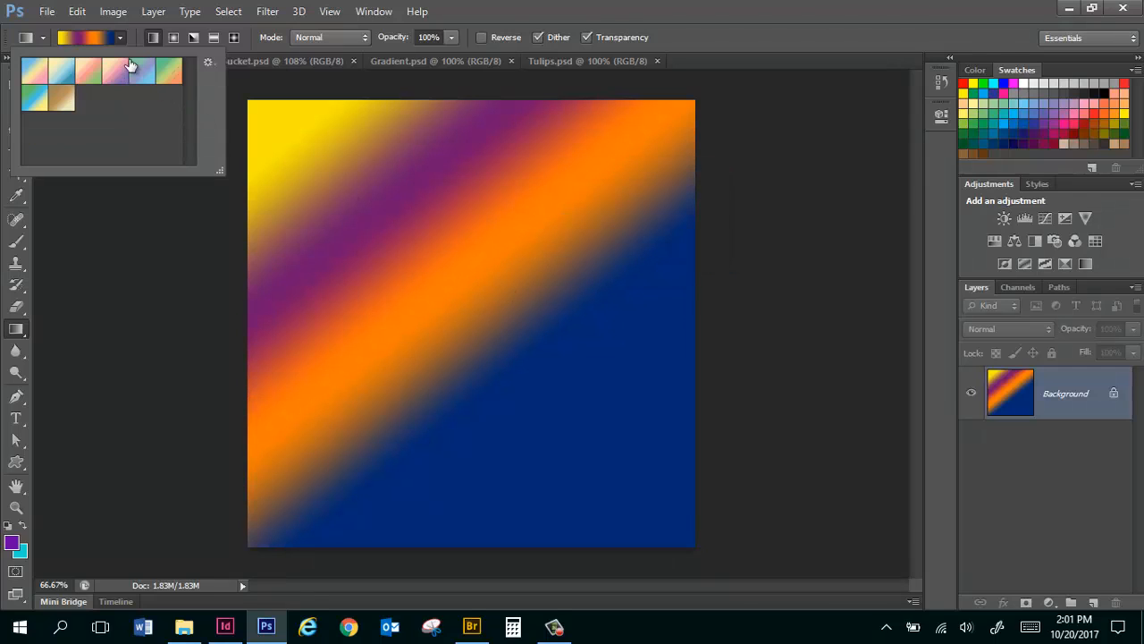
pyautogui.moveTo(427, 141); pyautogui.dragTo(486, 194)
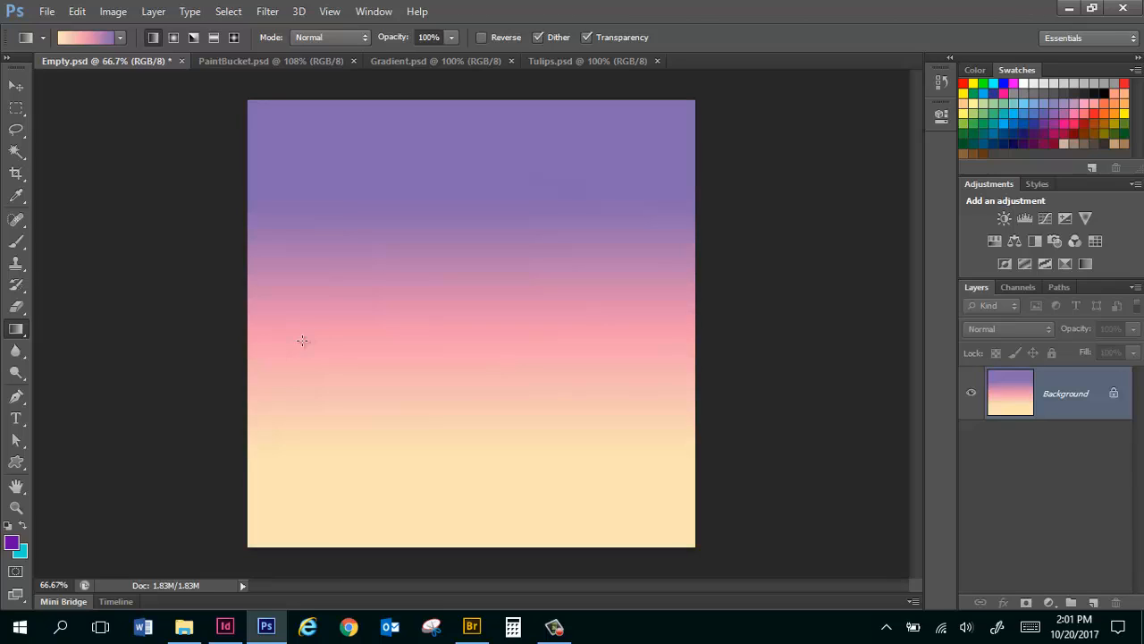
pyautogui.moveTo(302, 341); pyautogui.dragTo(709, 521)
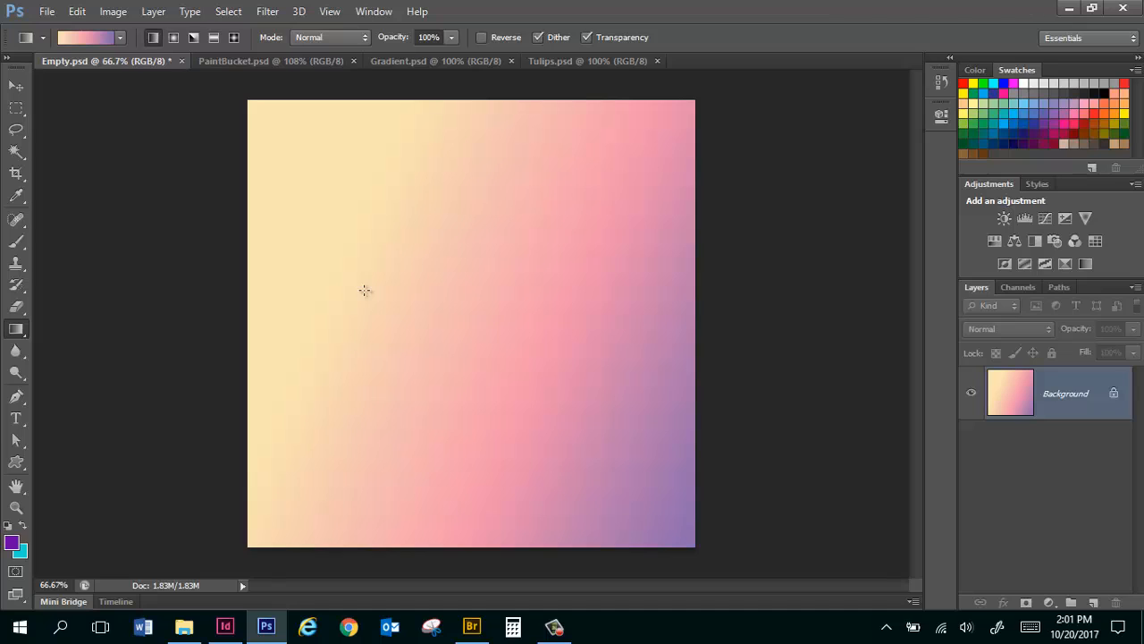
# Edit the Yellow, Pink, Purple gradient and remove its second and middle color stops.
pyautogui.click(119, 39)
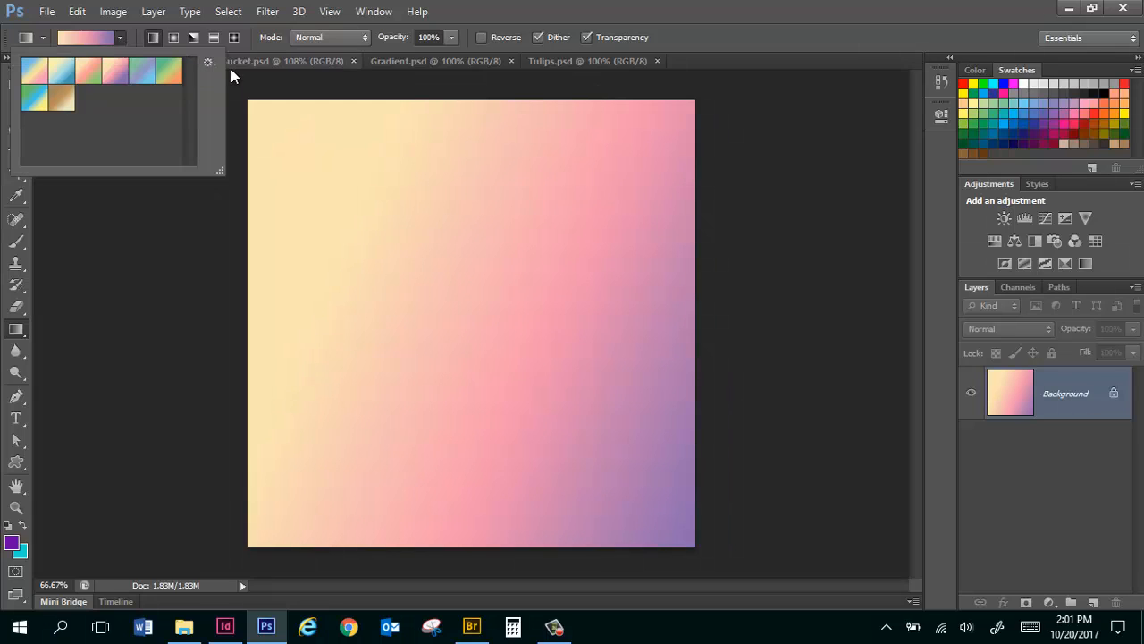
pyautogui.click(262, 81)
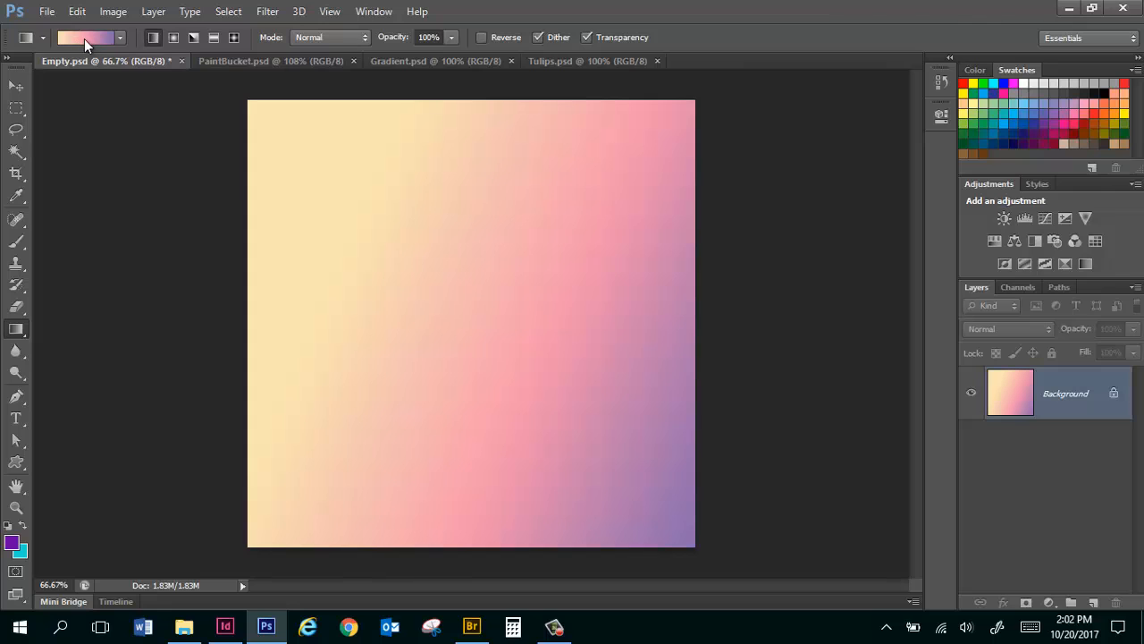
pyautogui.click(101, 39)
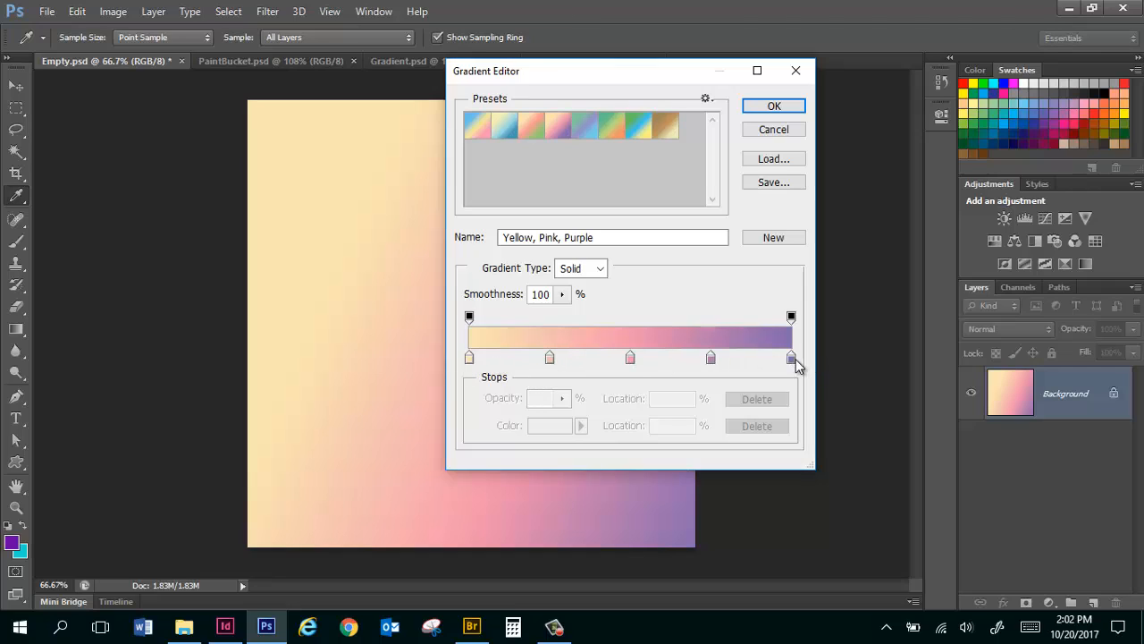
pyautogui.click(550, 358)
pyautogui.moveTo(552, 360); pyautogui.dragTo(560, 390)
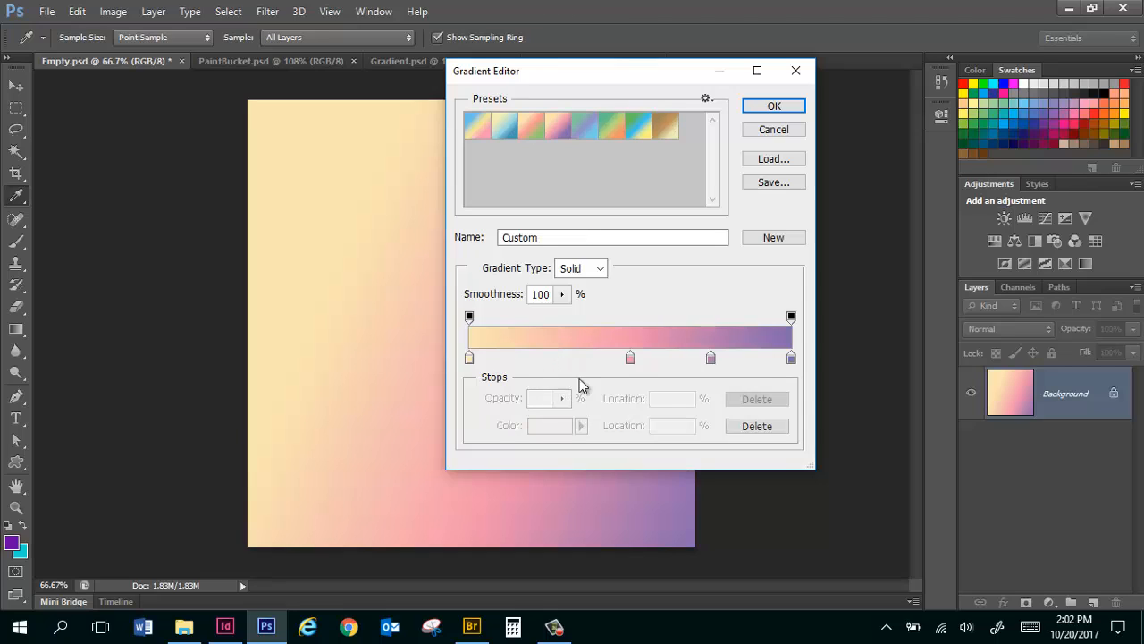
pyautogui.moveTo(631, 358); pyautogui.dragTo(569, 400)
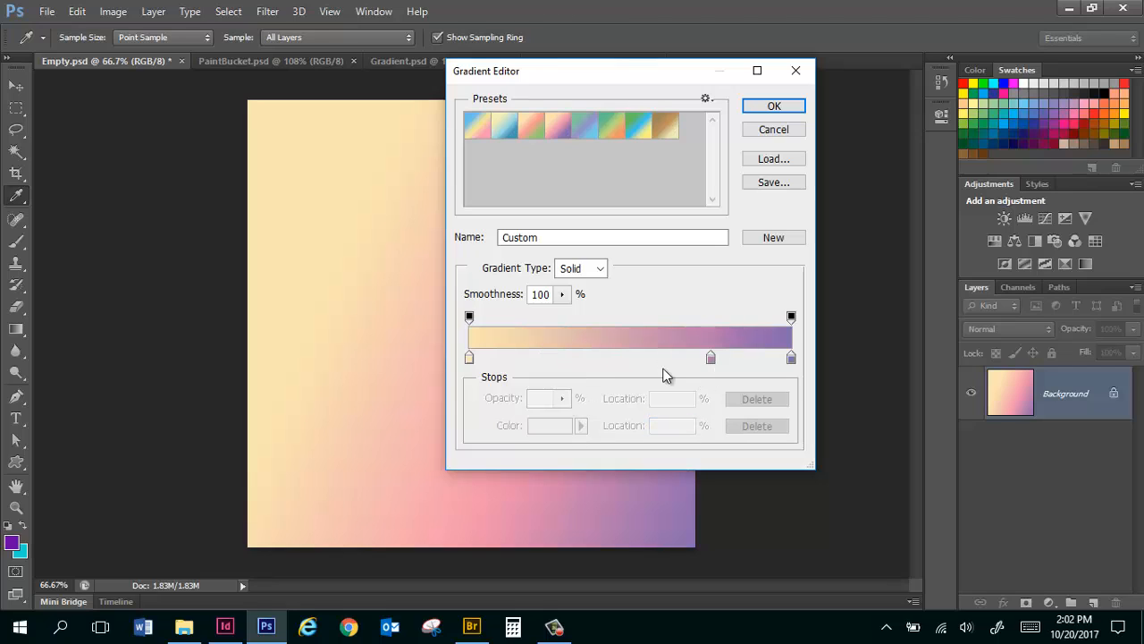
# Recolor the inner color stop of the custom gradient dark purple (391033) and place it at 54%.
pyautogui.moveTo(713, 359); pyautogui.dragTo(632, 366)
pyautogui.doubleClick(631, 365)
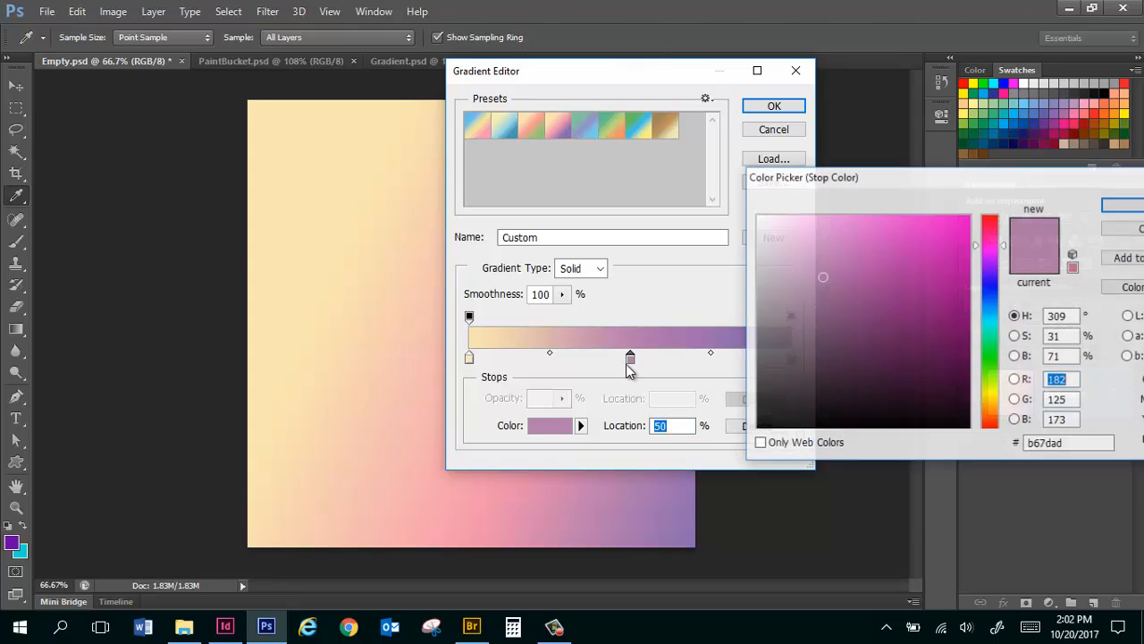
pyautogui.click(859, 359)
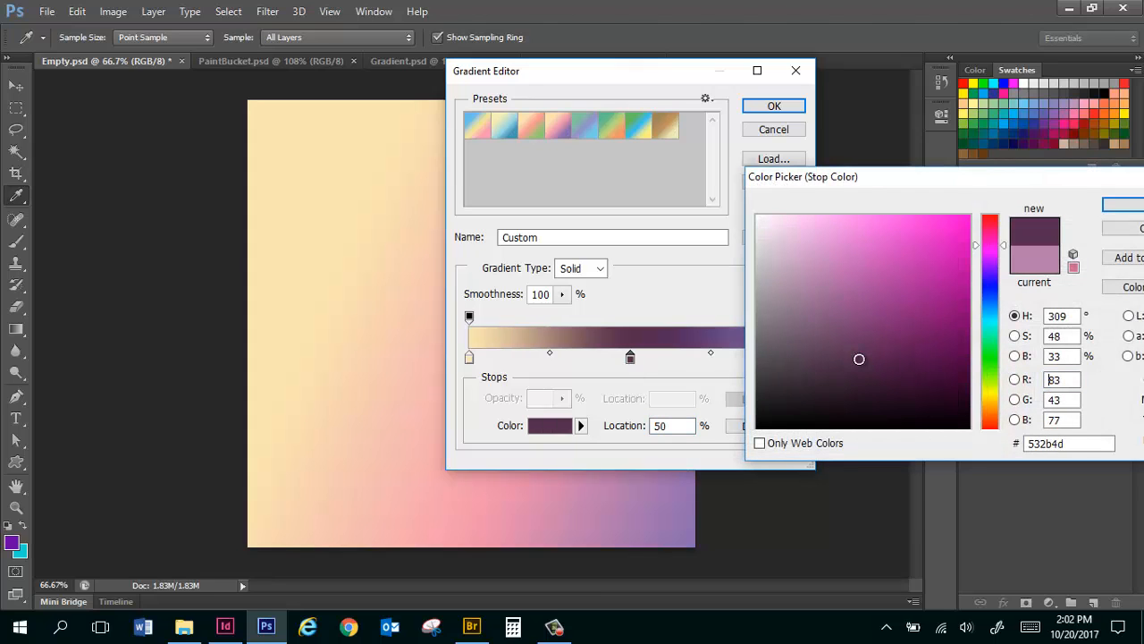
pyautogui.moveTo(859, 359); pyautogui.dragTo(909, 381)
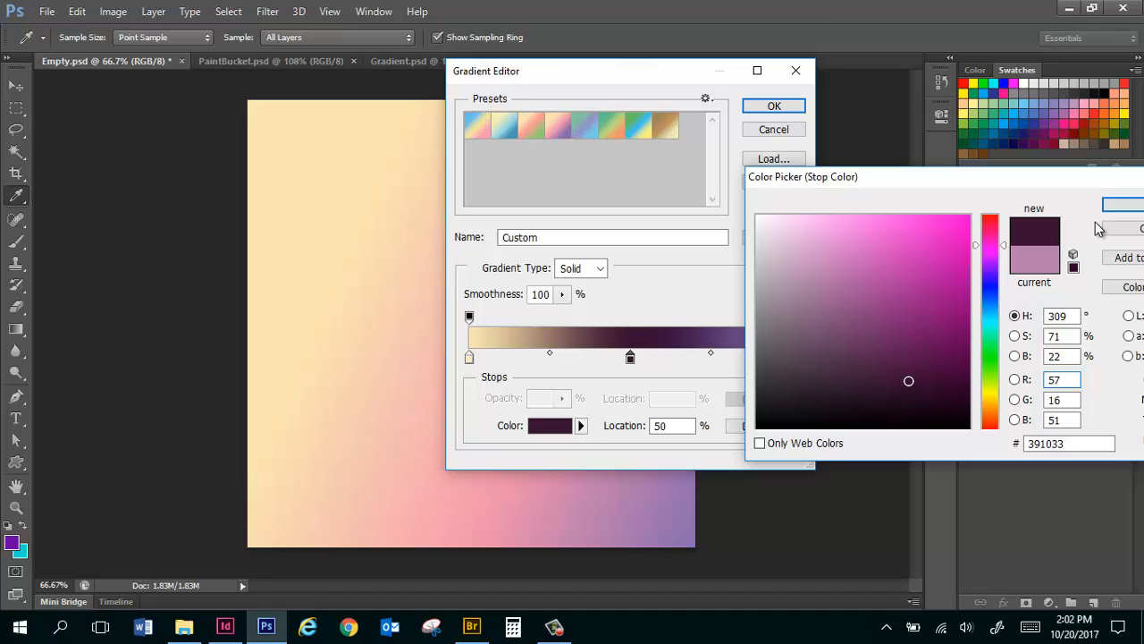
pyautogui.click(1123, 207)
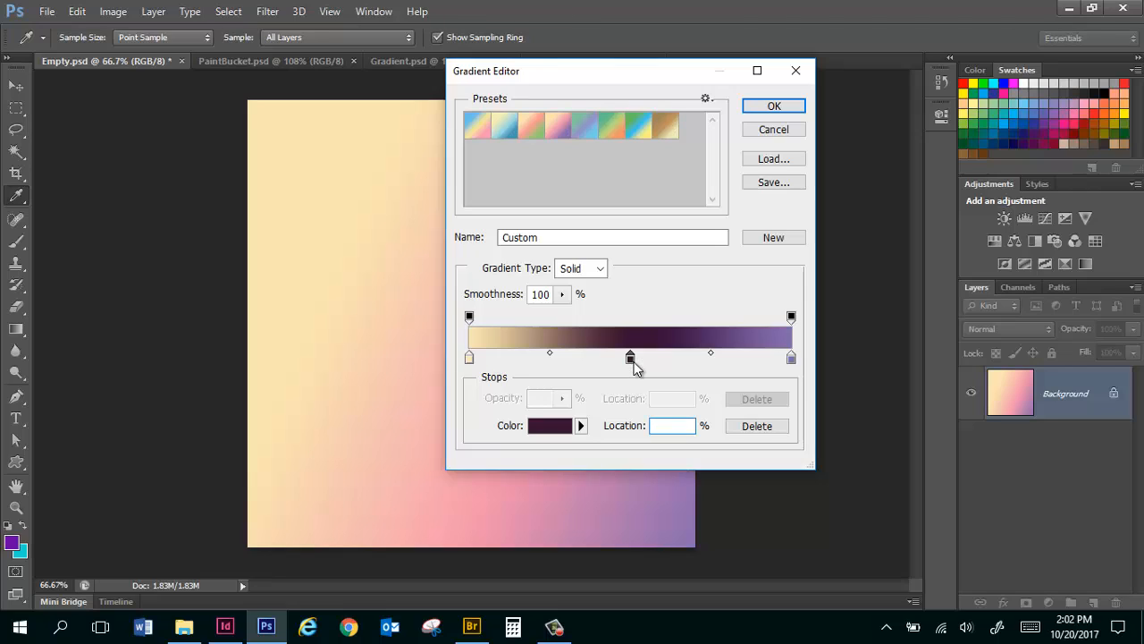
pyautogui.moveTo(632, 362)
pyautogui.mouseDown()
pyautogui.moveTo(680, 364)
pyautogui.moveTo(643, 363)
pyautogui.mouseUp()
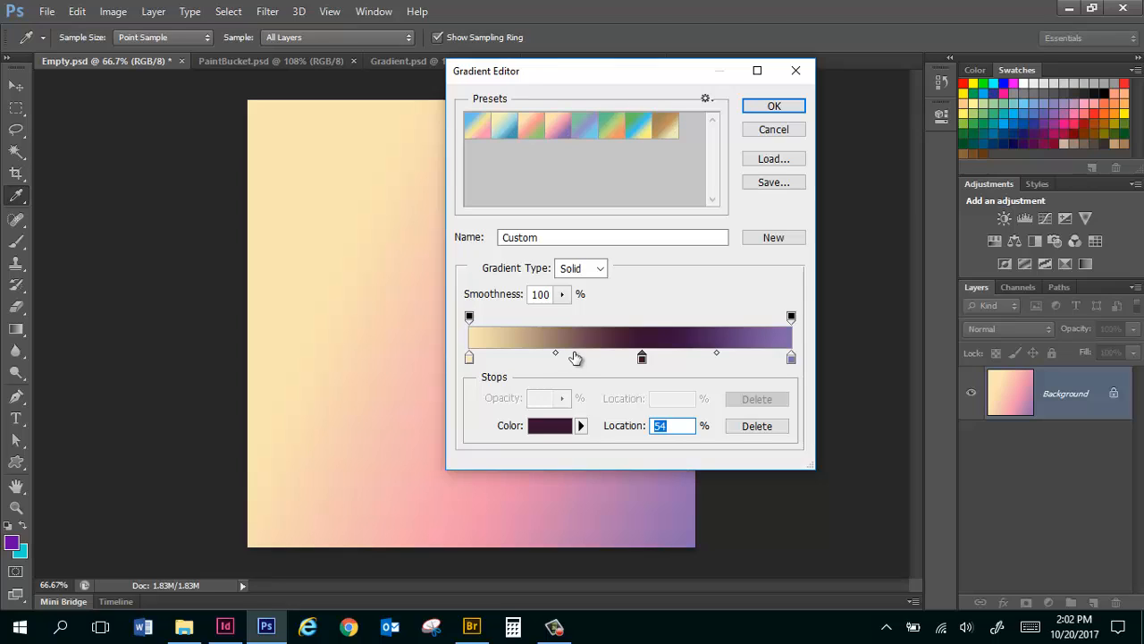
# Add a green (38d21a) color stop between the yellow and dark purple stops, and move the dark purple stop to 66%.
pyautogui.click(575, 358)
pyautogui.doubleClick(576, 357)
pyautogui.click(990, 363)
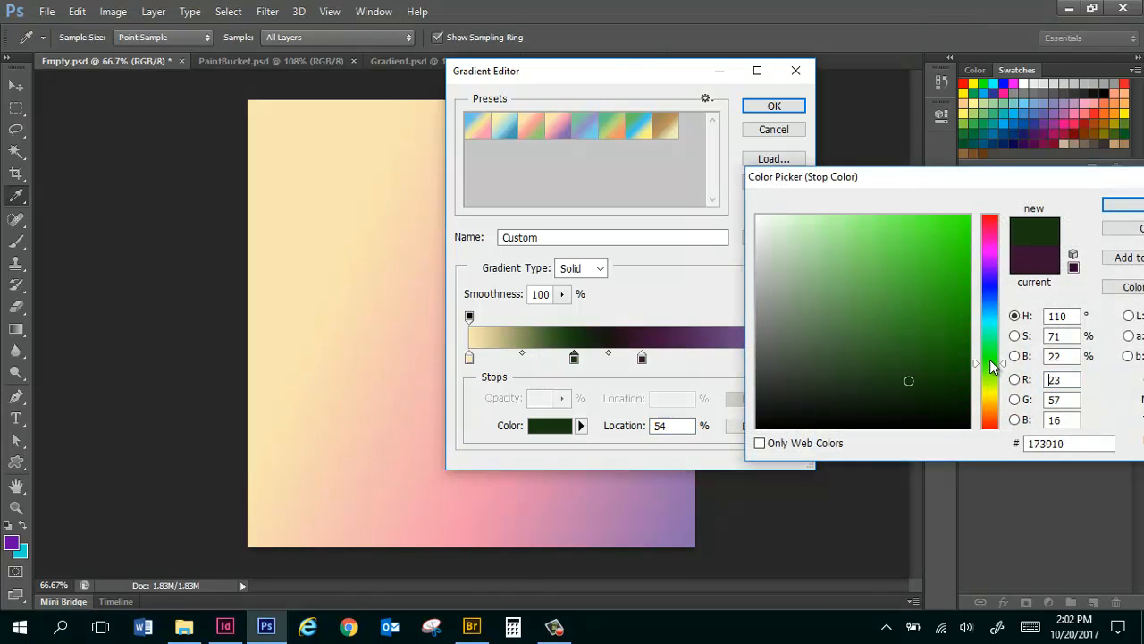
pyautogui.click(944, 255)
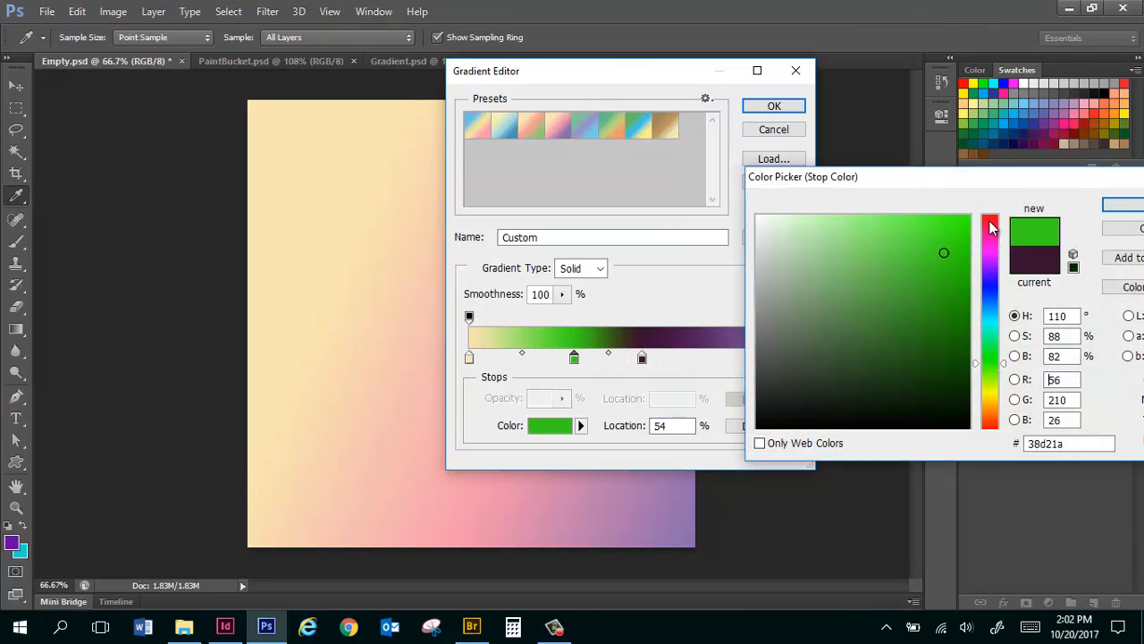
pyautogui.click(1125, 206)
pyautogui.moveTo(642, 357); pyautogui.dragTo(683, 358)
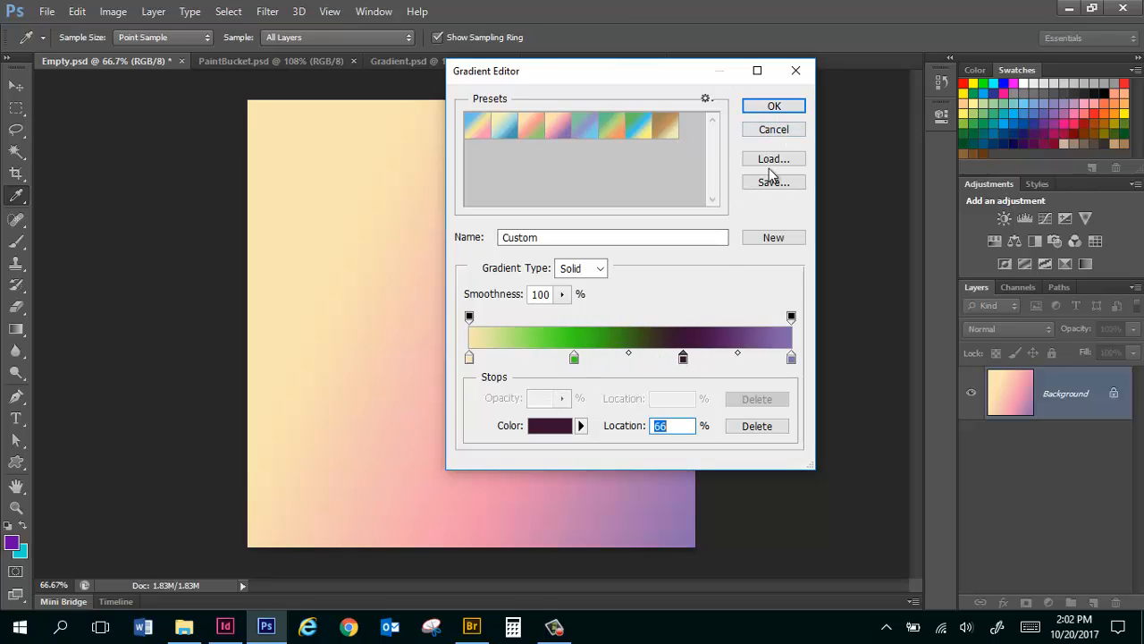
pyautogui.click(790, 108)
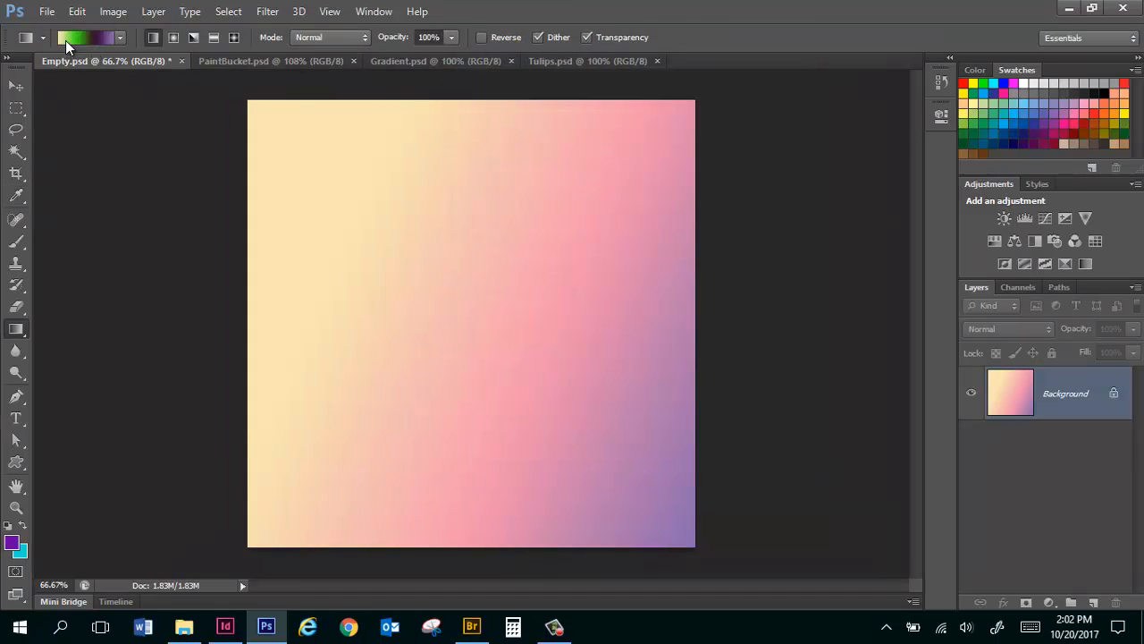
# Fill the canvas diagonally with the custom yellow, green and purple linear gradient, and revert to the blank canvas.
pyautogui.moveTo(309, 167); pyautogui.dragTo(655, 462)
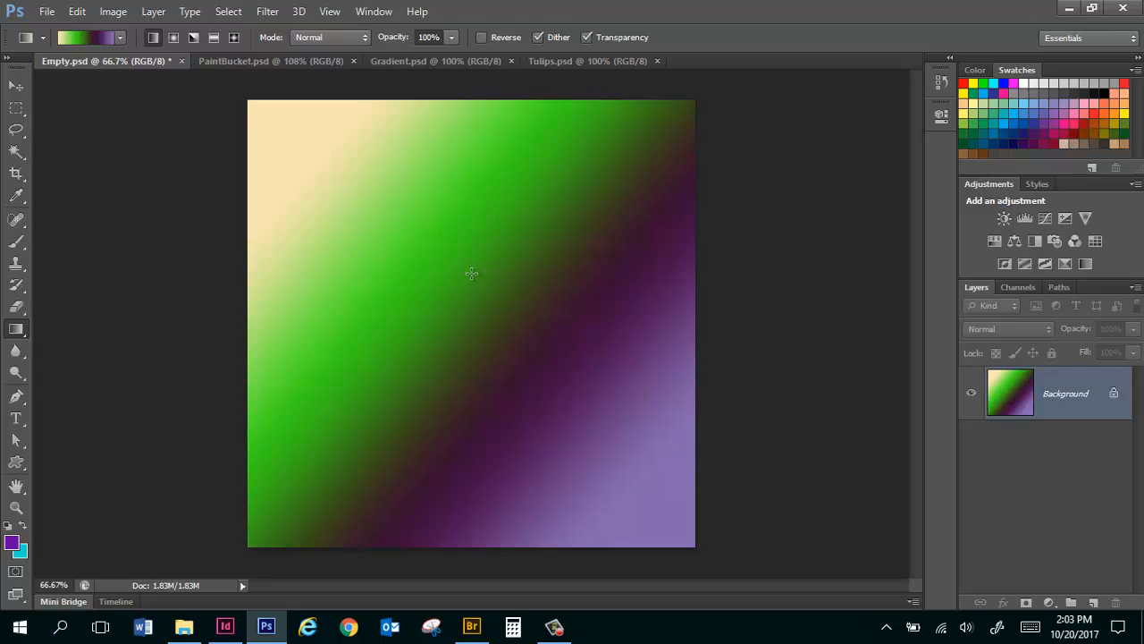
pyautogui.hotkey('ctrl', 'z')
# Change the gradient type to Noise, randomize it to mostly blue tones, and fill the canvas with it from top to bottom.
pyautogui.click(76, 36)
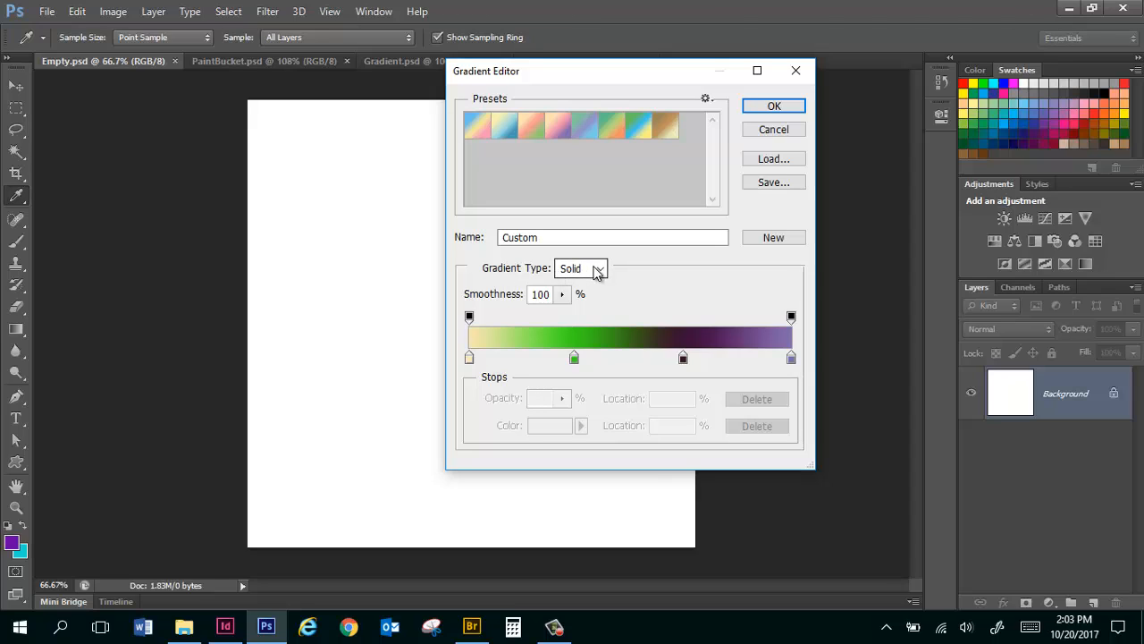
pyautogui.click(599, 269)
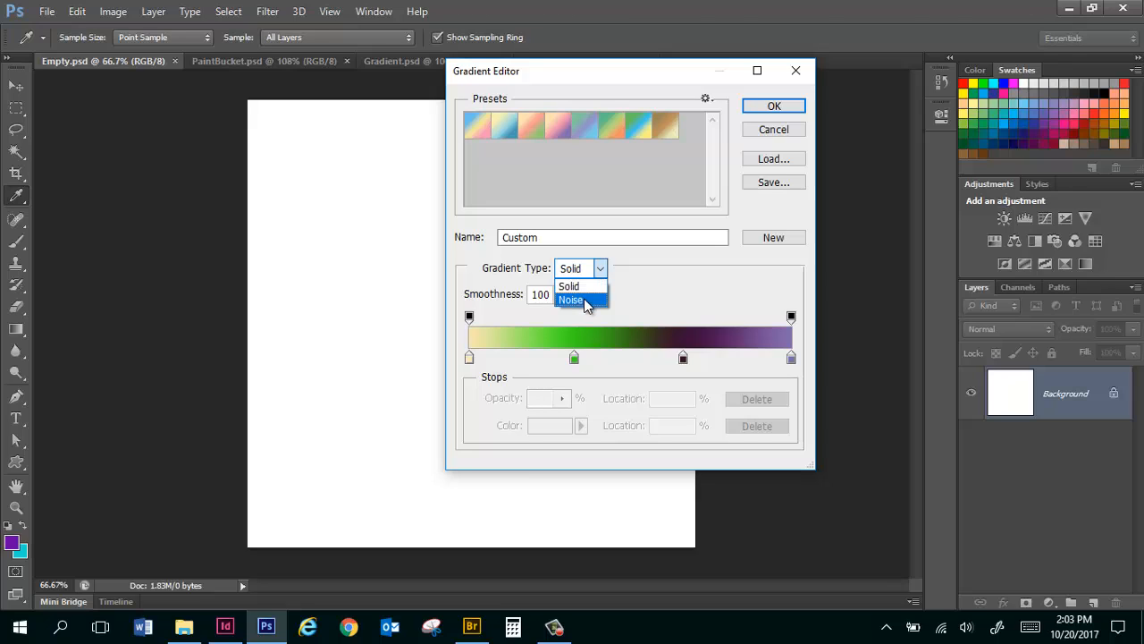
pyautogui.click(587, 302)
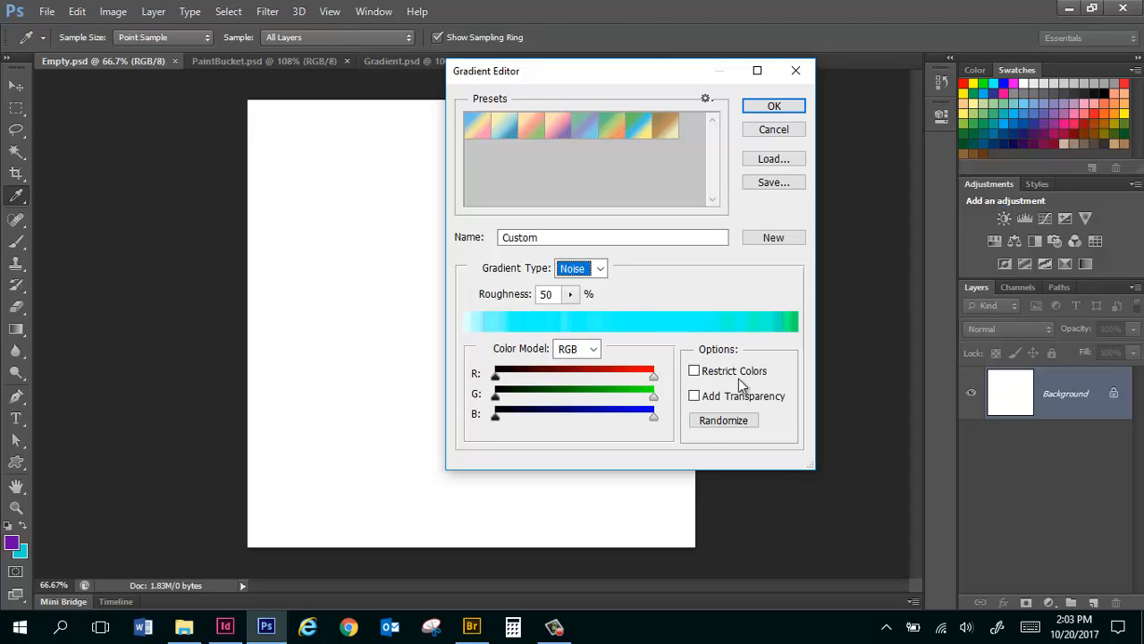
pyautogui.click(732, 425)
pyautogui.click(732, 426)
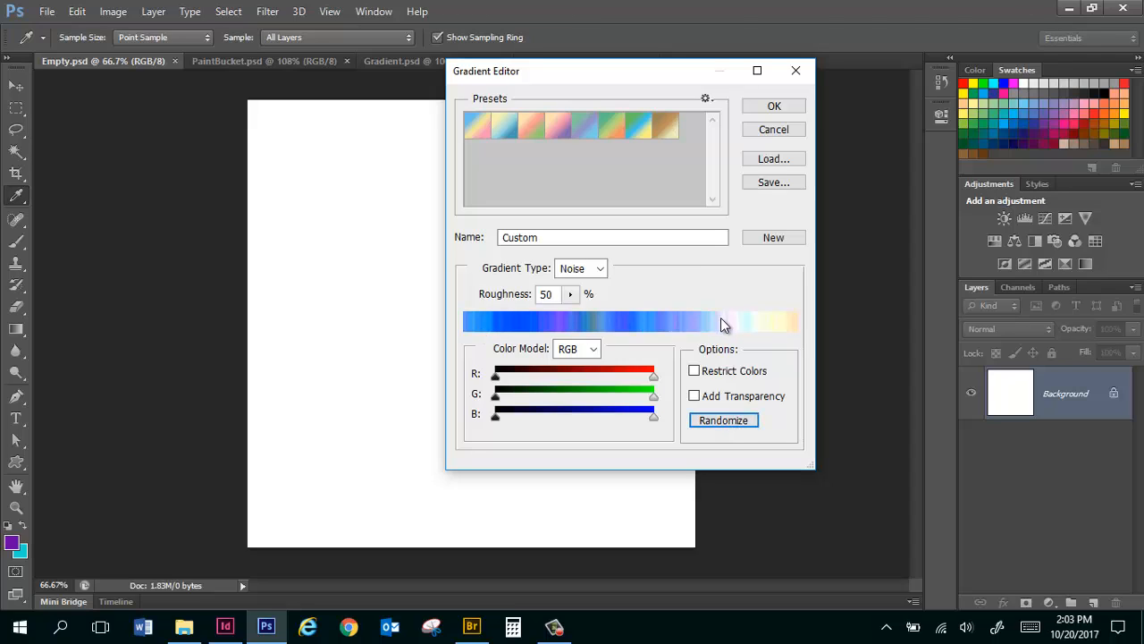
pyautogui.click(791, 111)
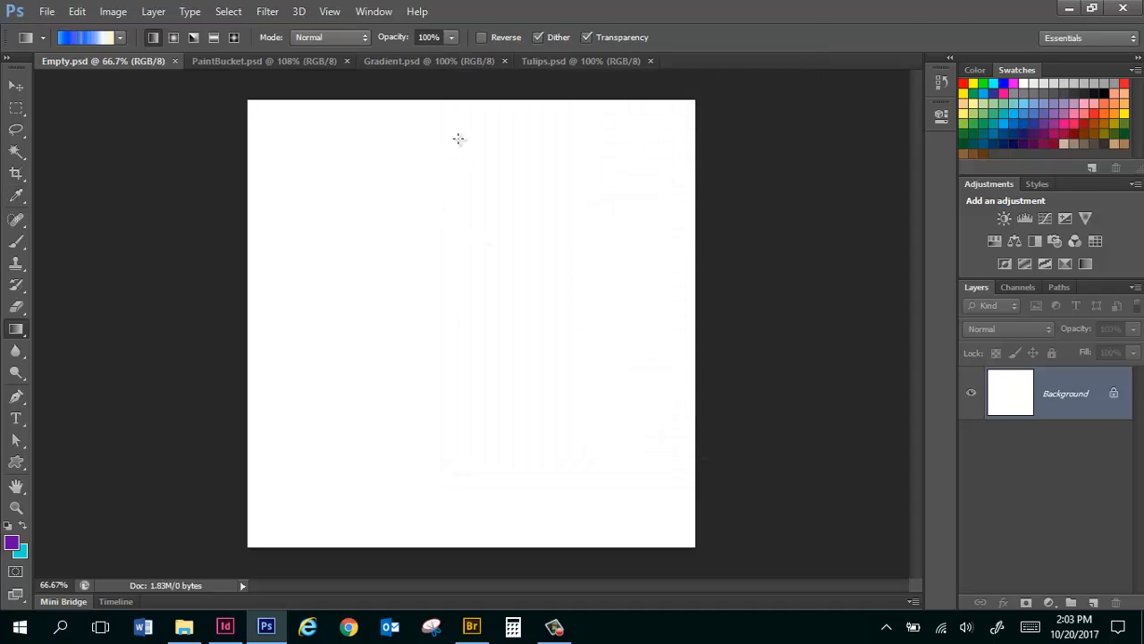
pyautogui.moveTo(471, 117); pyautogui.dragTo(421, 574)
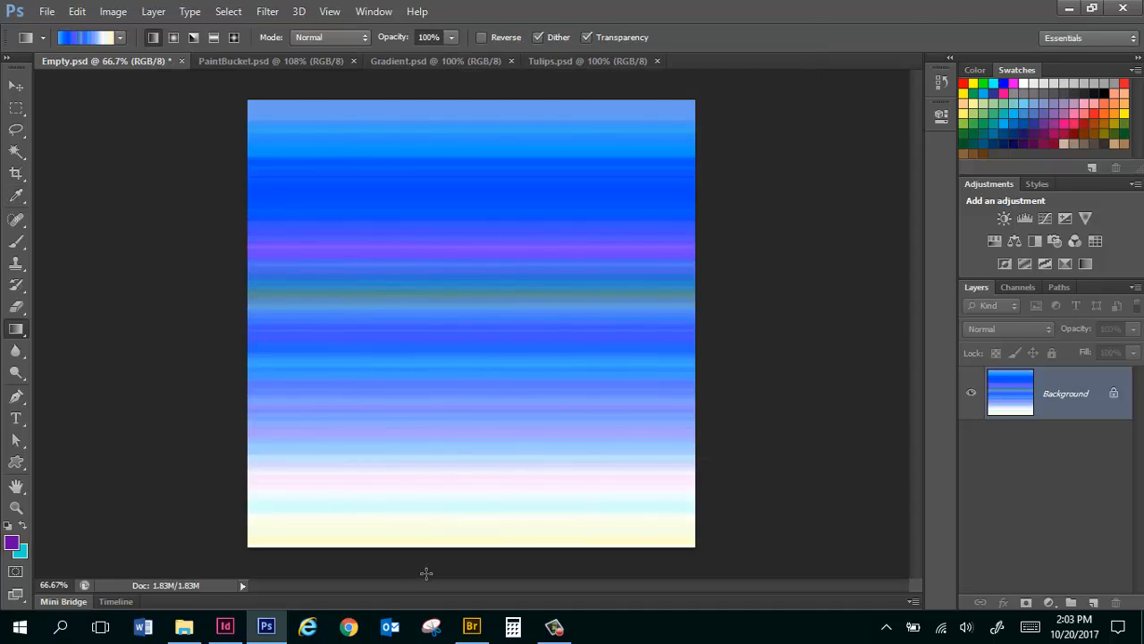
# Add a new layer and fill it from left to right with a randomized Noise gradient in pink, purple and dark blue.
pyautogui.click(1093, 604)
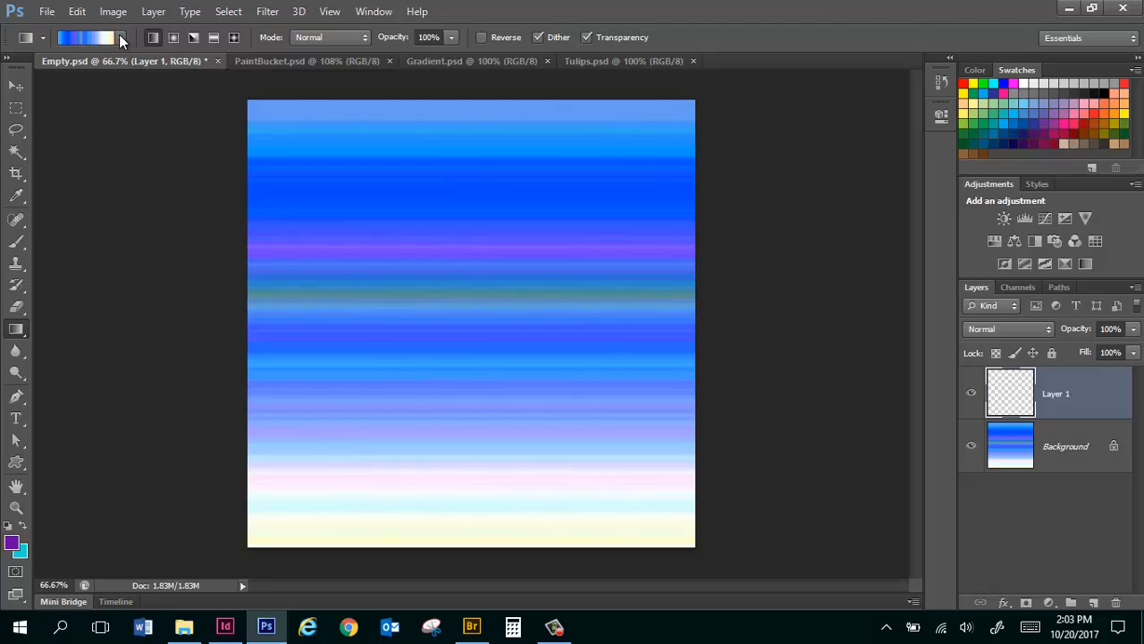
pyautogui.click(120, 35)
pyautogui.click(86, 34)
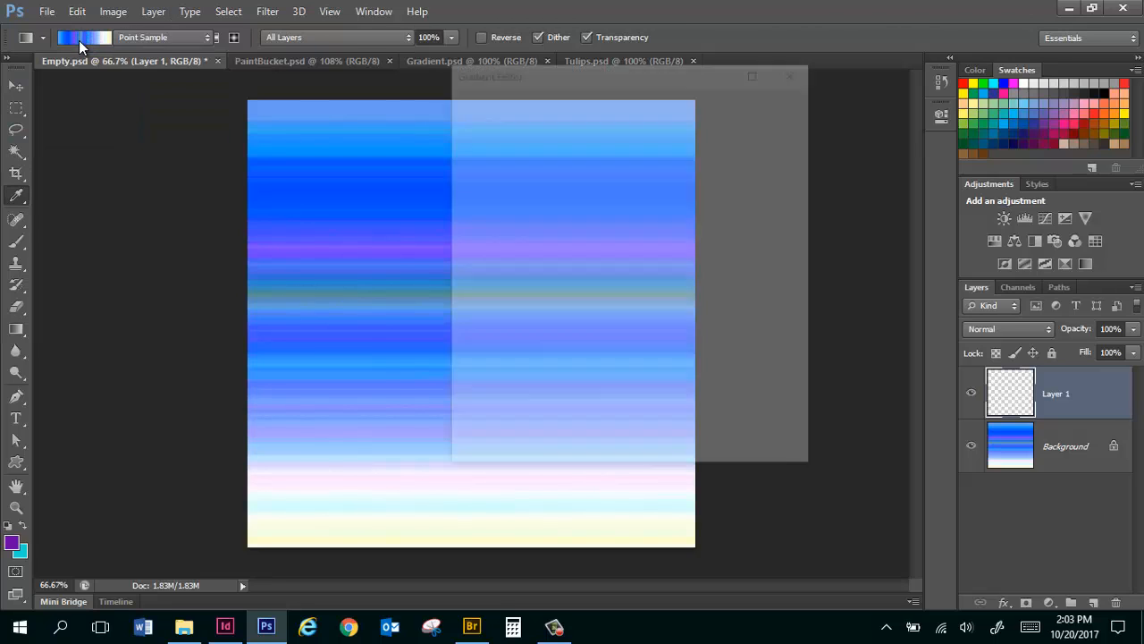
pyautogui.click(731, 429)
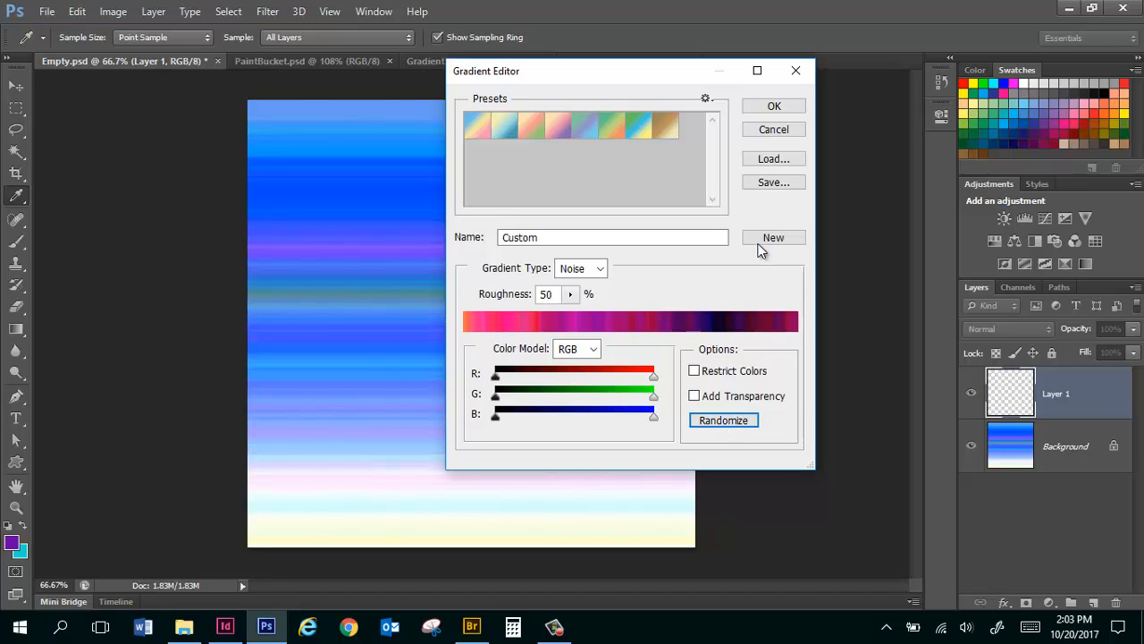
pyautogui.click(775, 107)
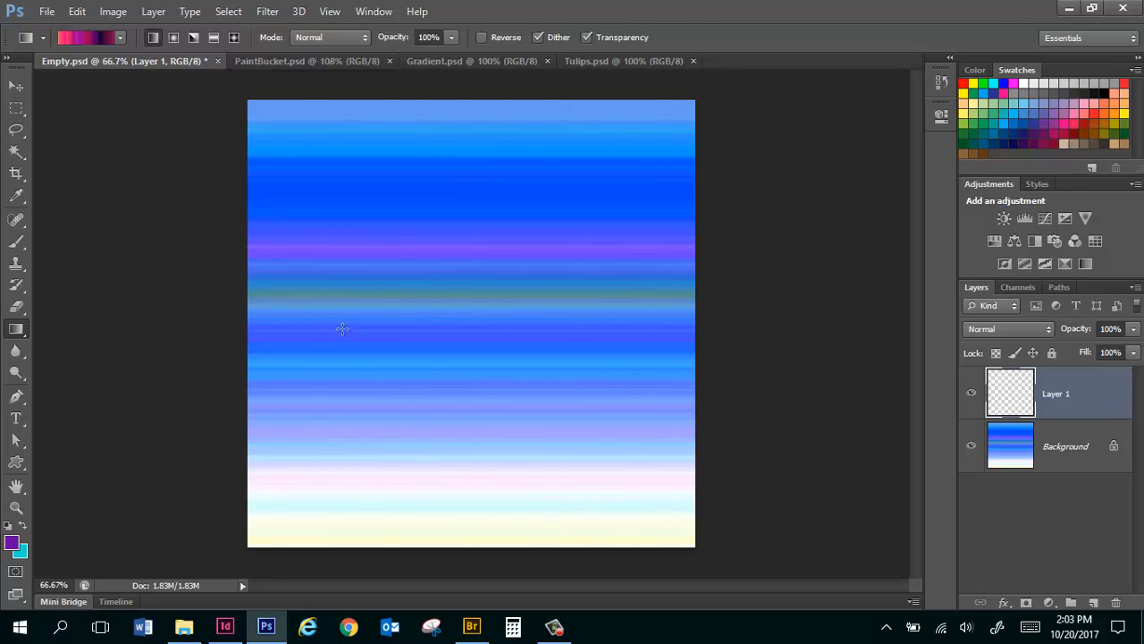
pyautogui.moveTo(109, 295); pyautogui.dragTo(900, 337)
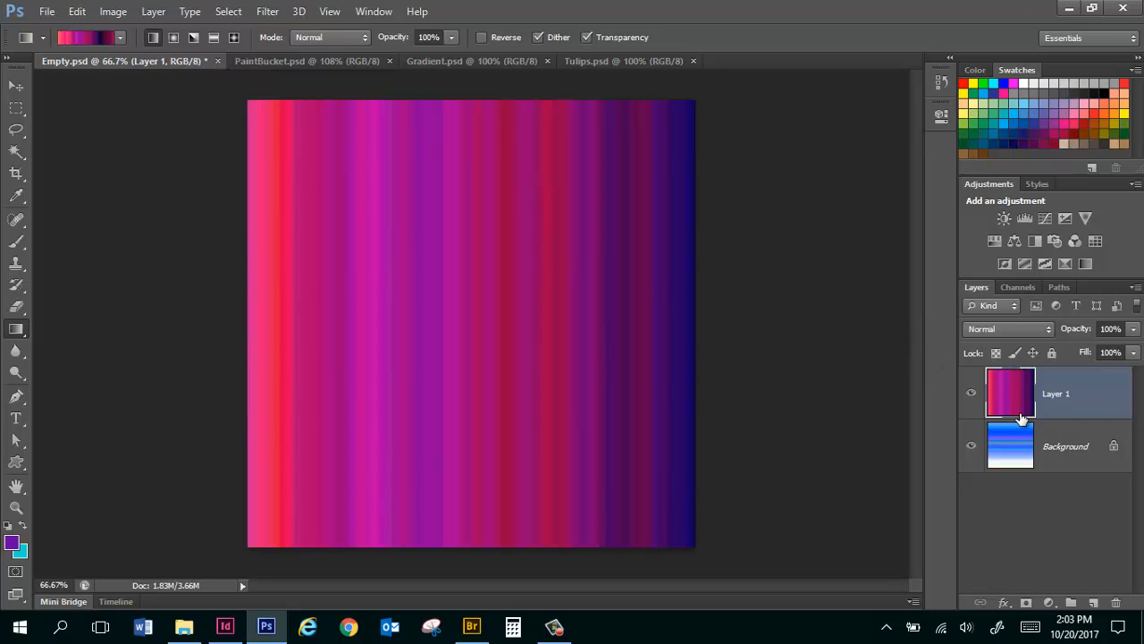
# Try several blend modes on the striped upper layer, and set it to Hard Light at 68% opacity.
pyautogui.click(1010, 329)
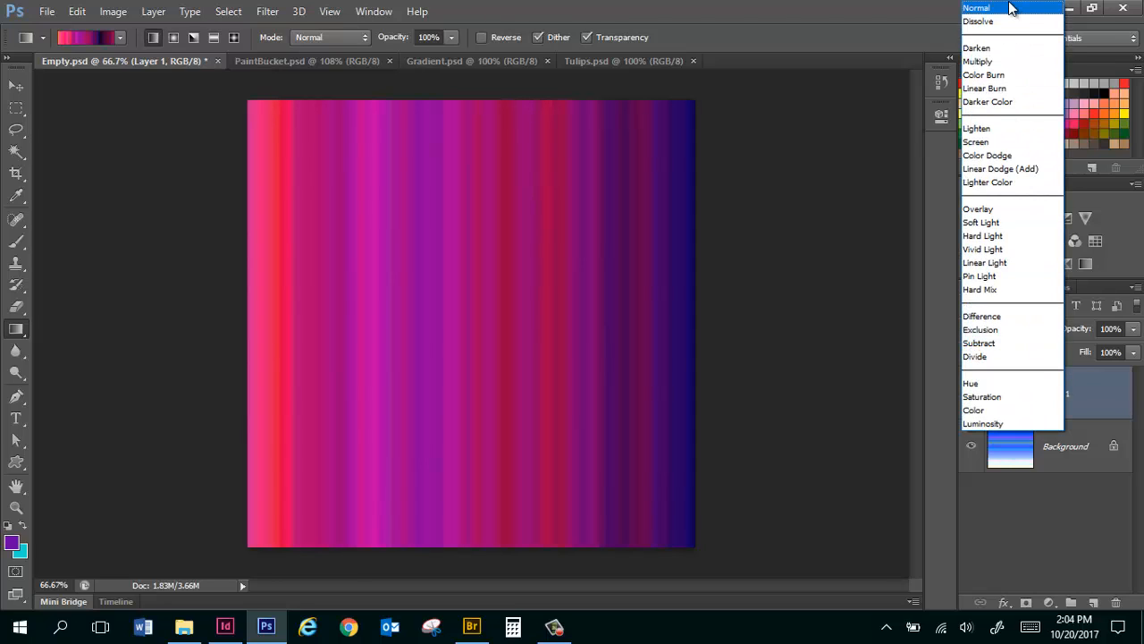
pyautogui.click(1010, 8)
pyautogui.press('Down')
pyautogui.press('Down')
pyautogui.press('Down')
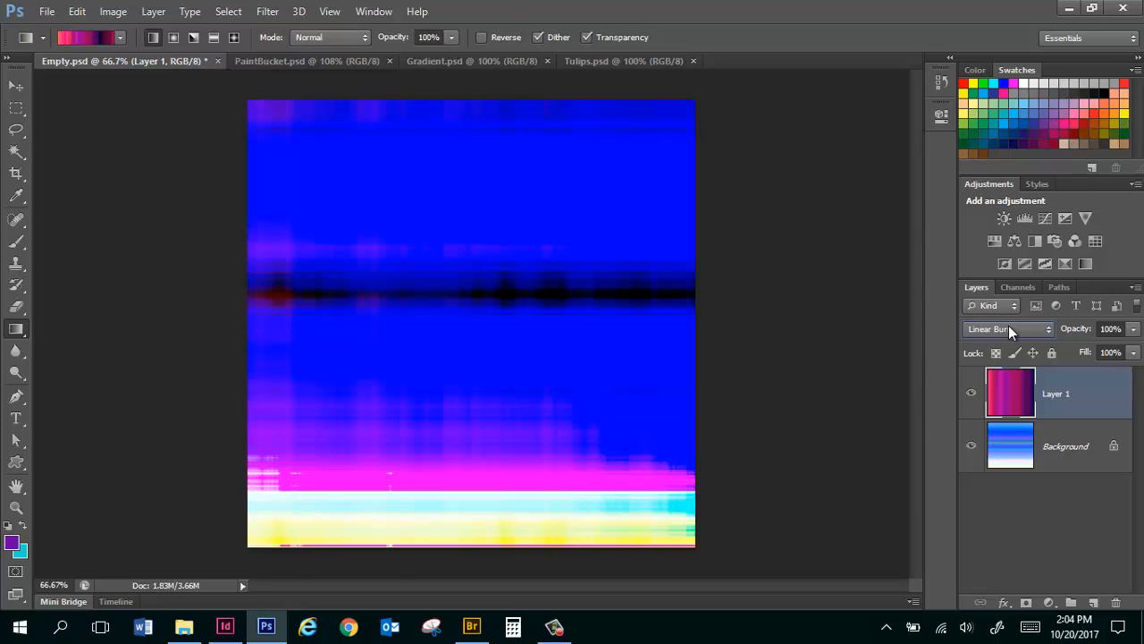
pyautogui.press('Down')
pyautogui.press('Down')
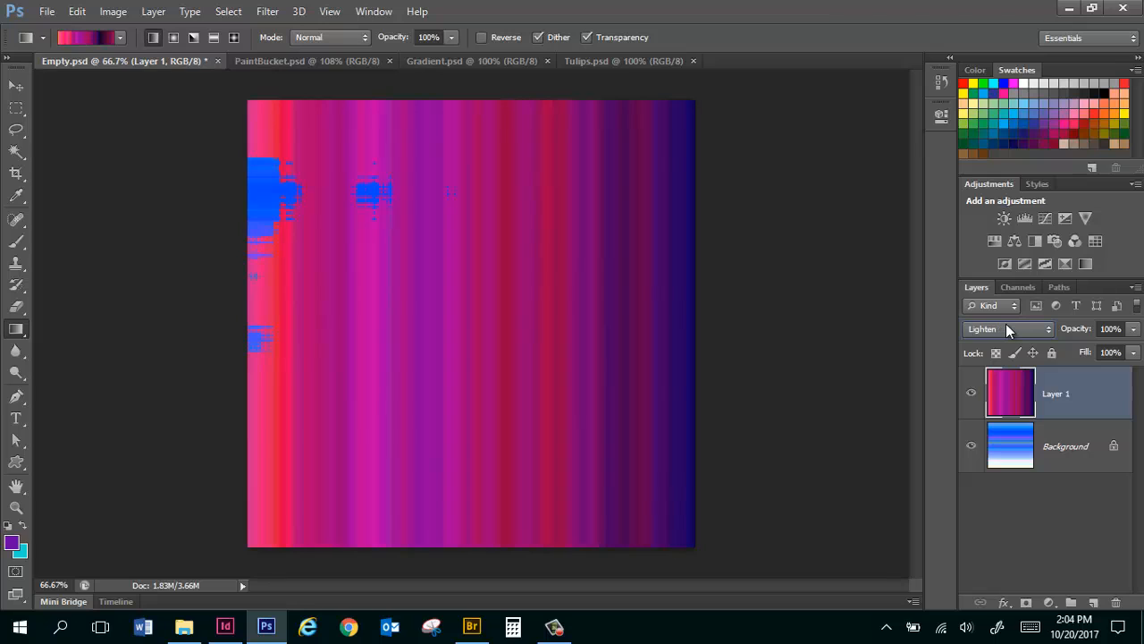
pyautogui.scroll(-1, 1005, 329)
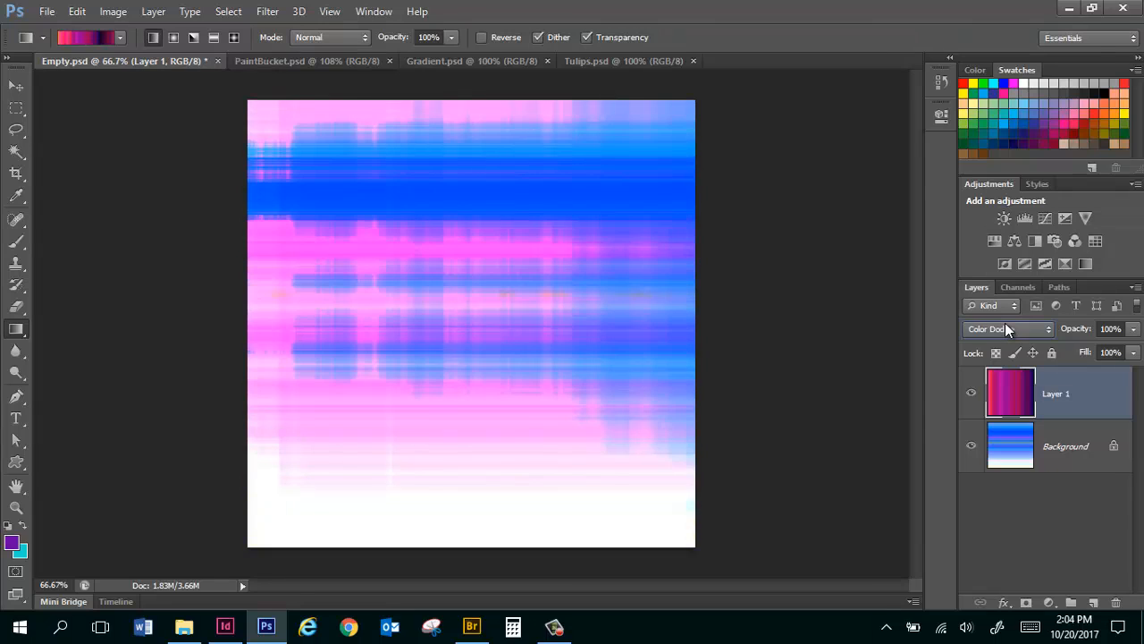
pyautogui.scroll(-1, 1005, 328)
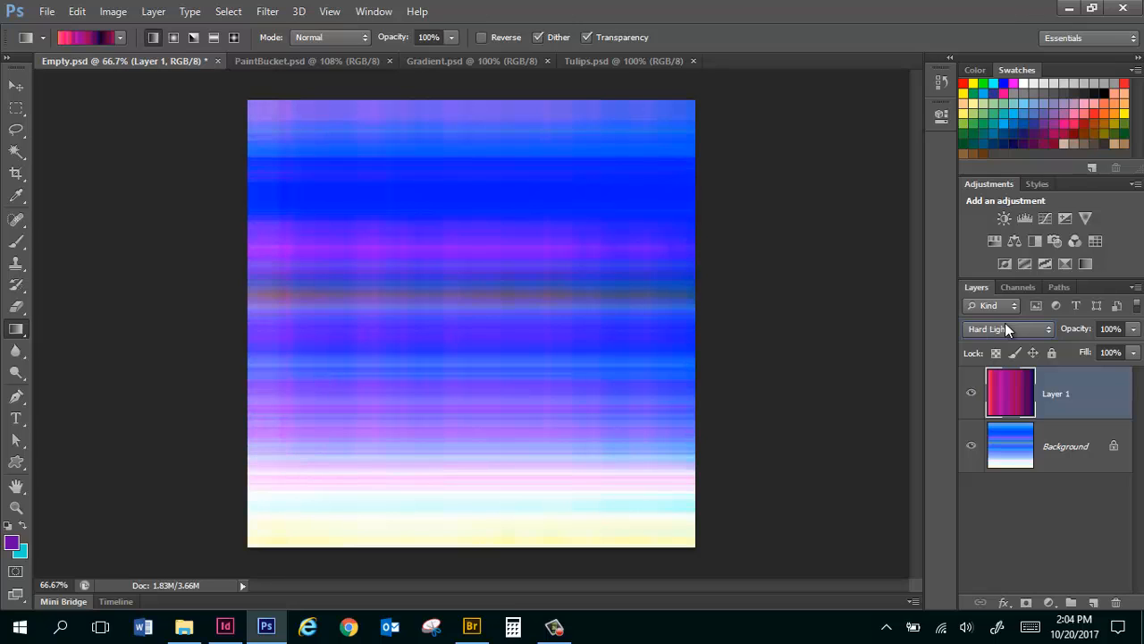
pyautogui.scroll(-1, 1005, 329)
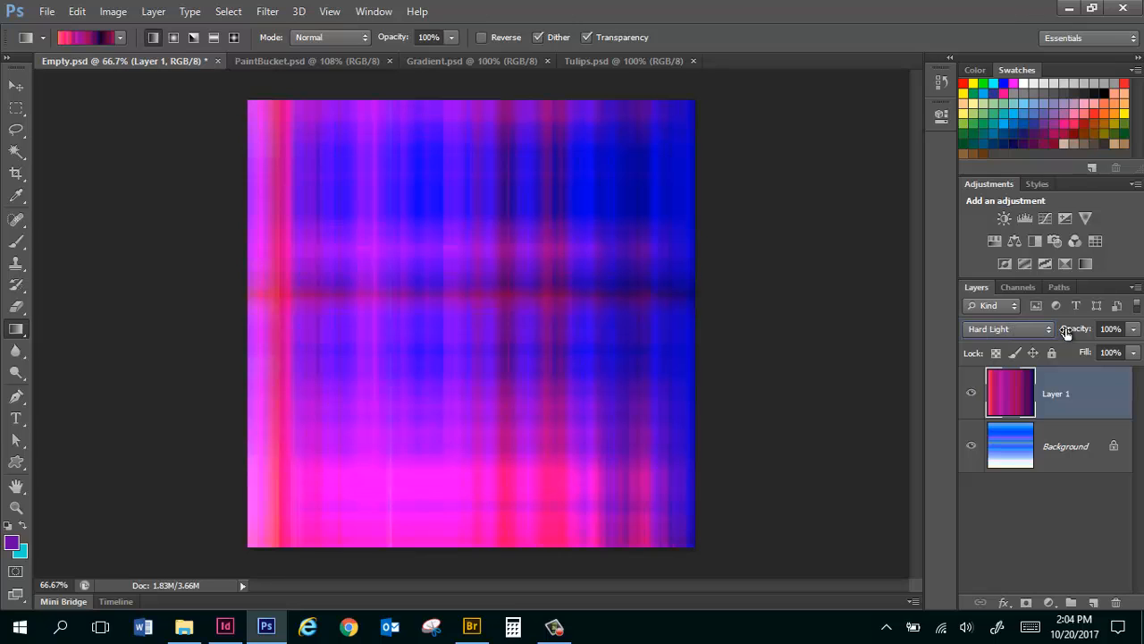
pyautogui.moveTo(1094, 331); pyautogui.dragTo(1078, 332)
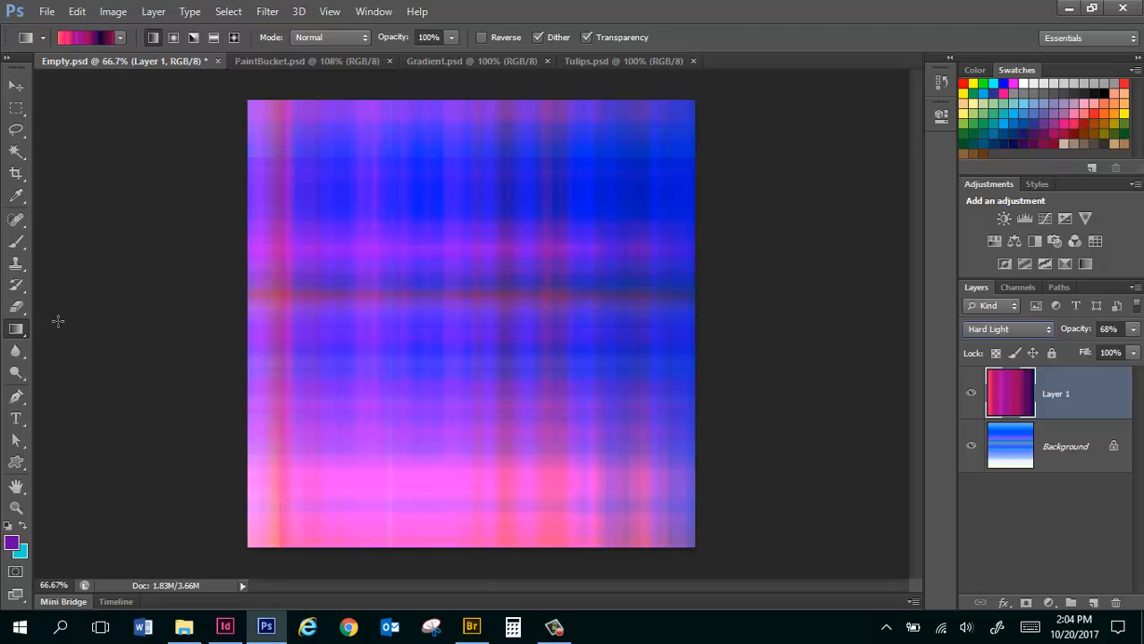
# Switch to Gradient.psd and choose the green, purple and blue pastel gradient preset.
pyautogui.click(449, 60)
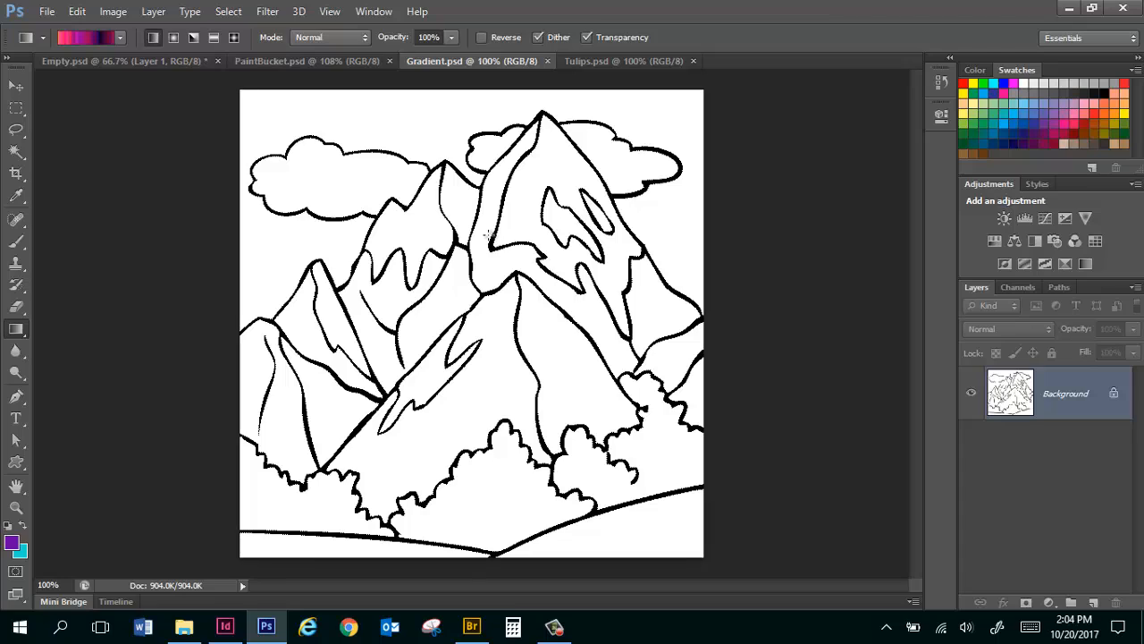
pyautogui.click(119, 37)
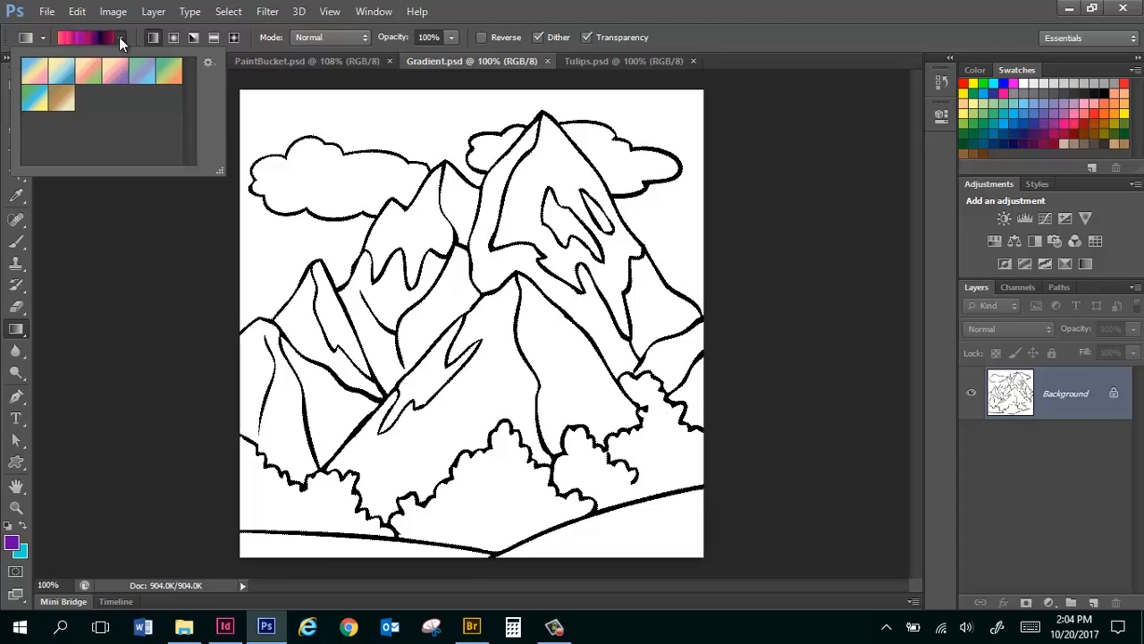
pyautogui.doubleClick(153, 76)
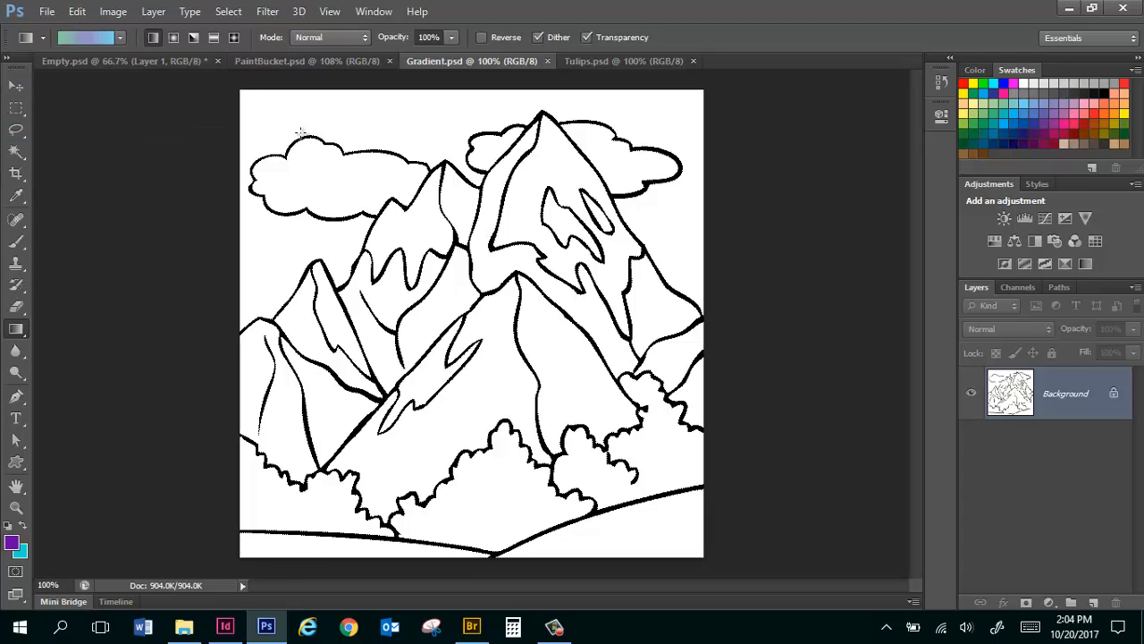
# Apply the pastel gradient diagonally across the mountain drawing without a selection, and undo the fill.
pyautogui.moveTo(308, 135); pyautogui.dragTo(577, 471)
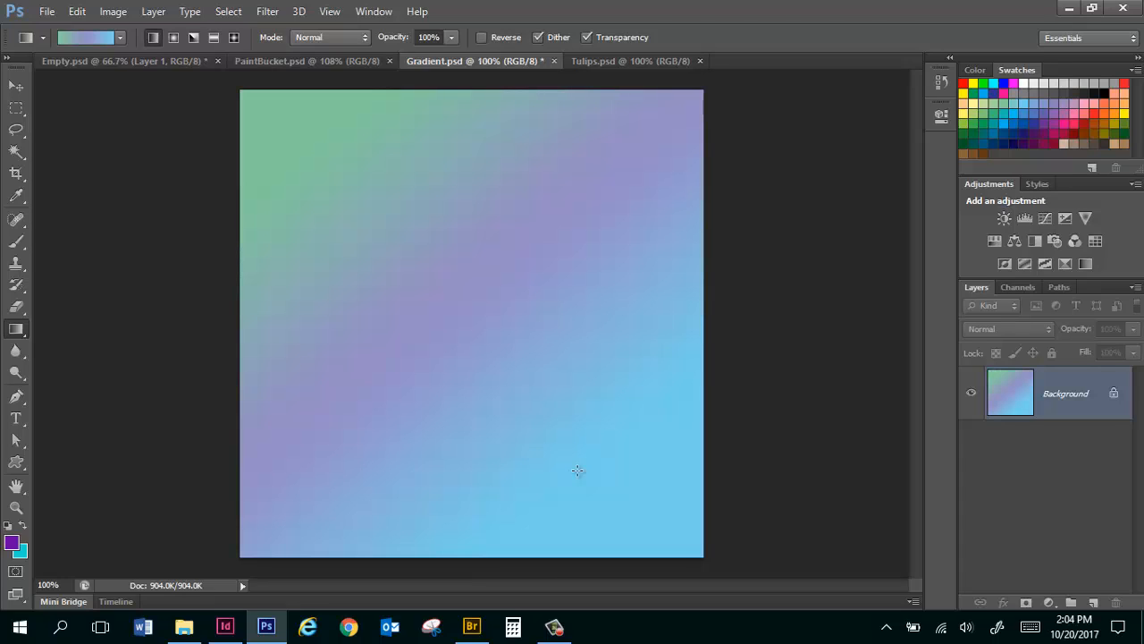
pyautogui.hotkey('ctrl', 'z')
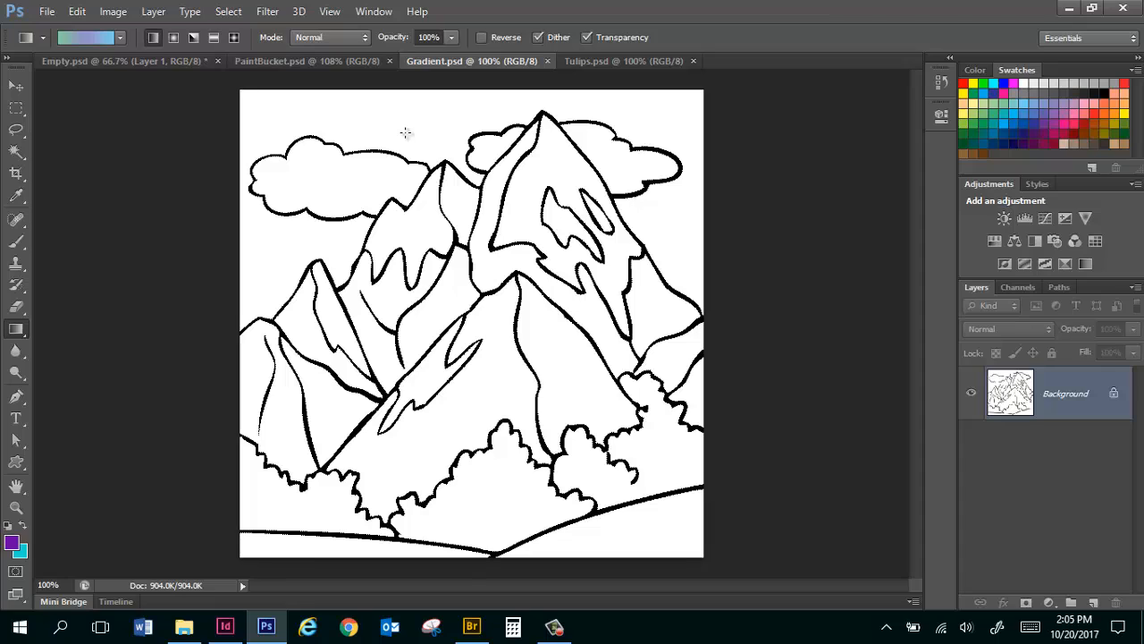
# Select the left cloud and both visible parts of the right cloud together with the Magic Wand.
pyautogui.moveTo(16, 150); pyautogui.dragTo(98, 168)
pyautogui.click(319, 179)
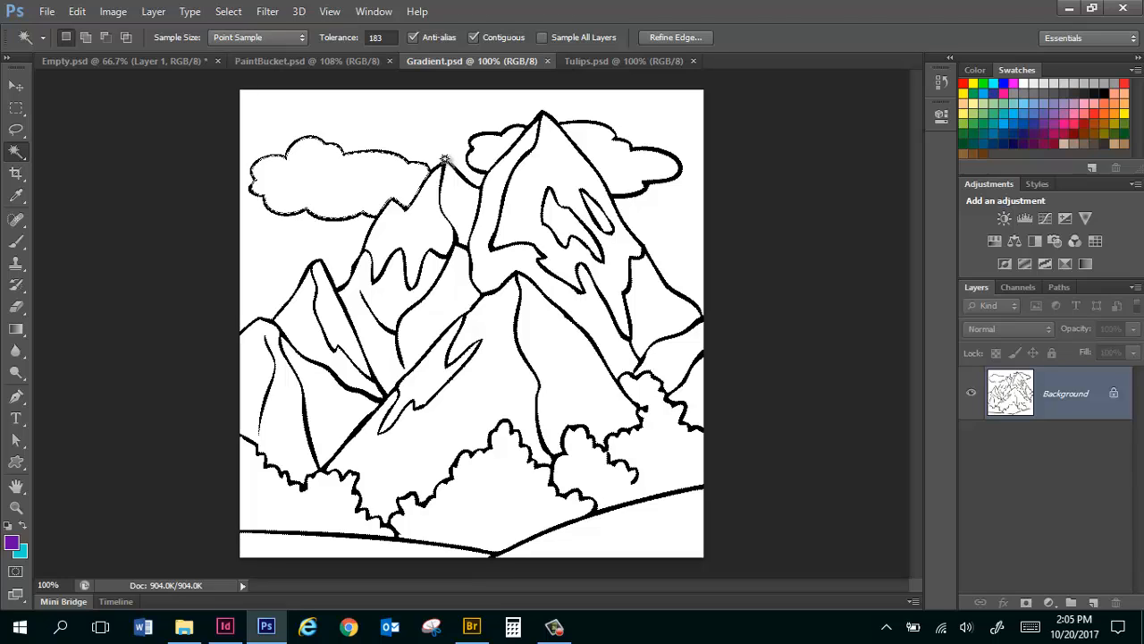
pyautogui.keyDown('shift'); pyautogui.click(486, 158); pyautogui.keyUp('shift')
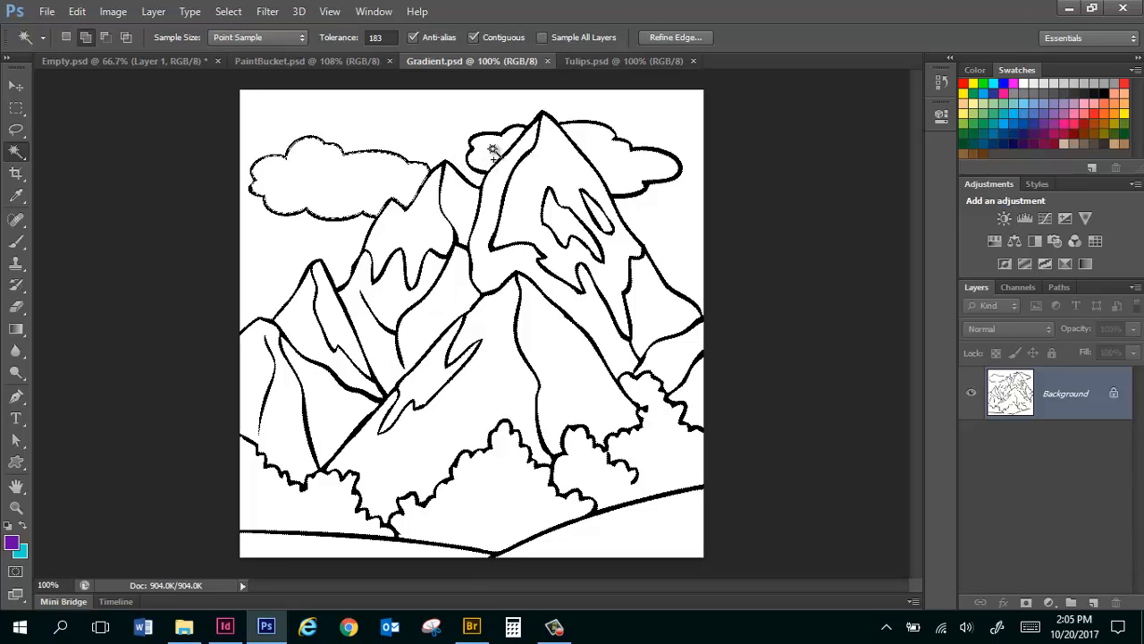
pyautogui.keyDown('shift'); pyautogui.click(614, 165); pyautogui.keyUp('shift')
# Fill the selected clouds with the green, purple and blue pastel gradient, running diagonally up to the right, and deselect them.
pyautogui.click(21, 333)
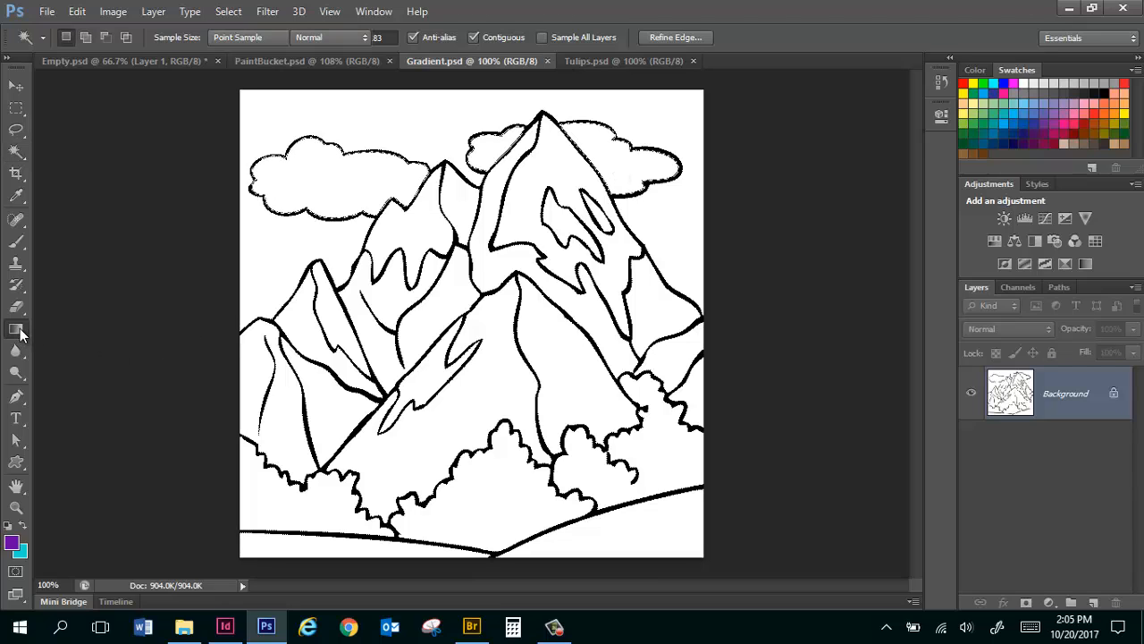
pyautogui.click(100, 325)
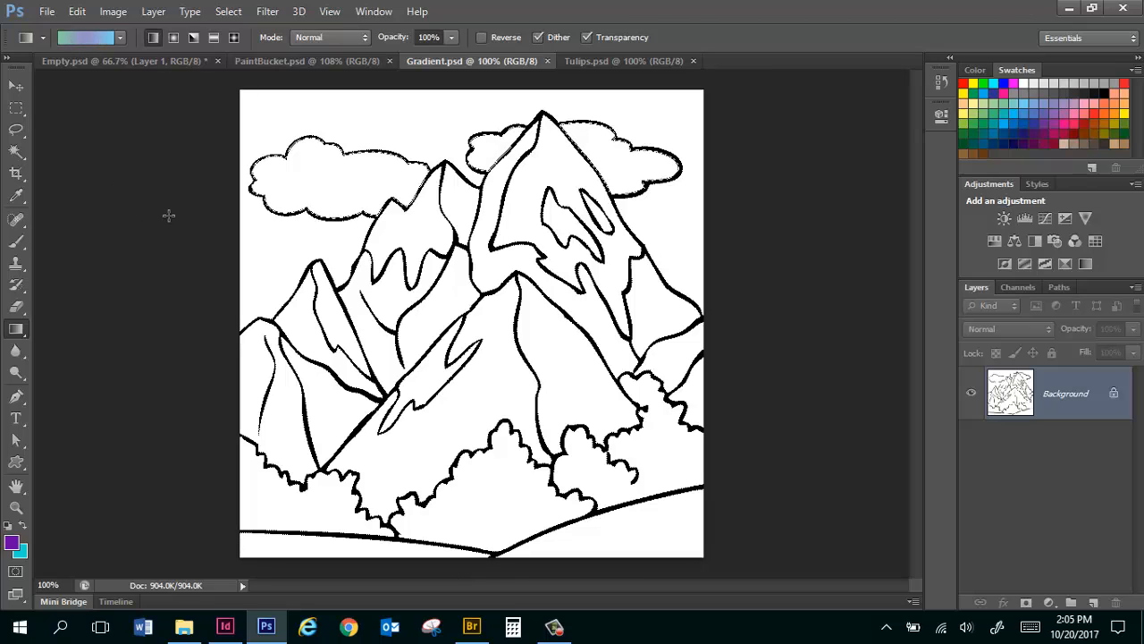
pyautogui.moveTo(159, 293); pyautogui.dragTo(911, 73)
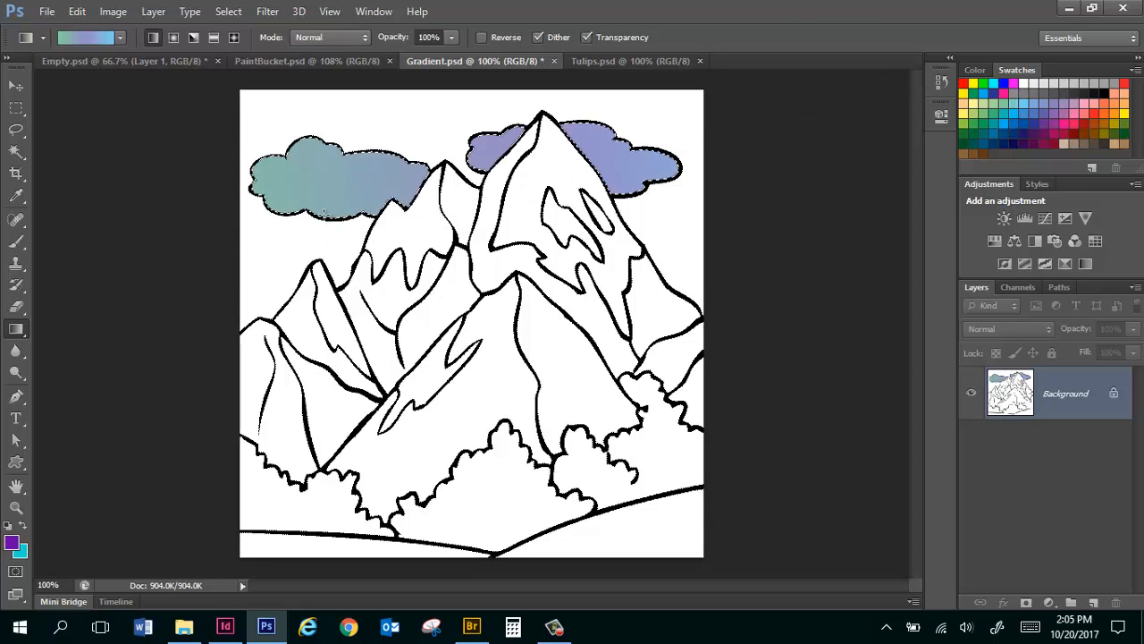
pyautogui.hotkey('ctrl', 'd')
# Select the bushes at the left and right edges of the drawing together with the Magic Wand.
pyautogui.click(17, 153)
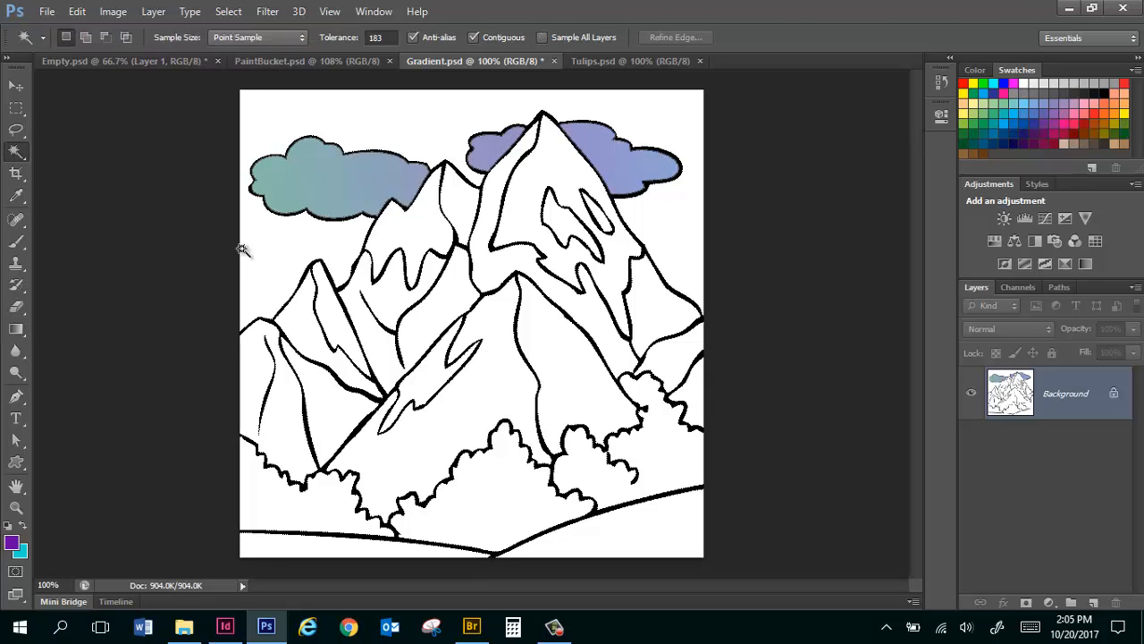
pyautogui.click(289, 507)
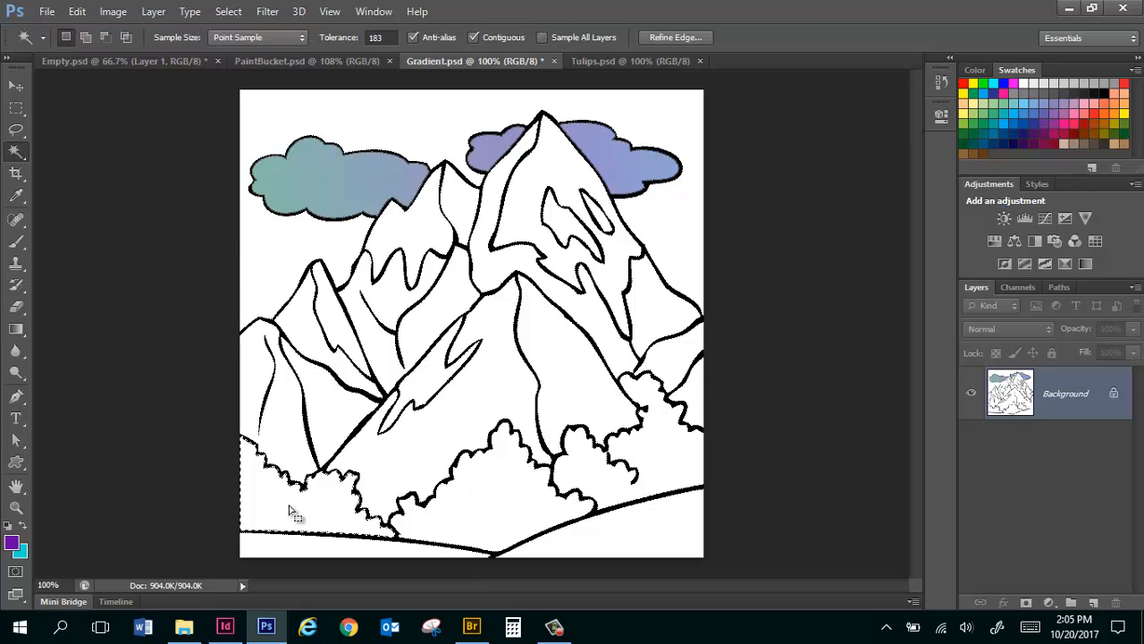
pyautogui.keyDown('shift'); pyautogui.click(673, 458); pyautogui.keyUp('shift')
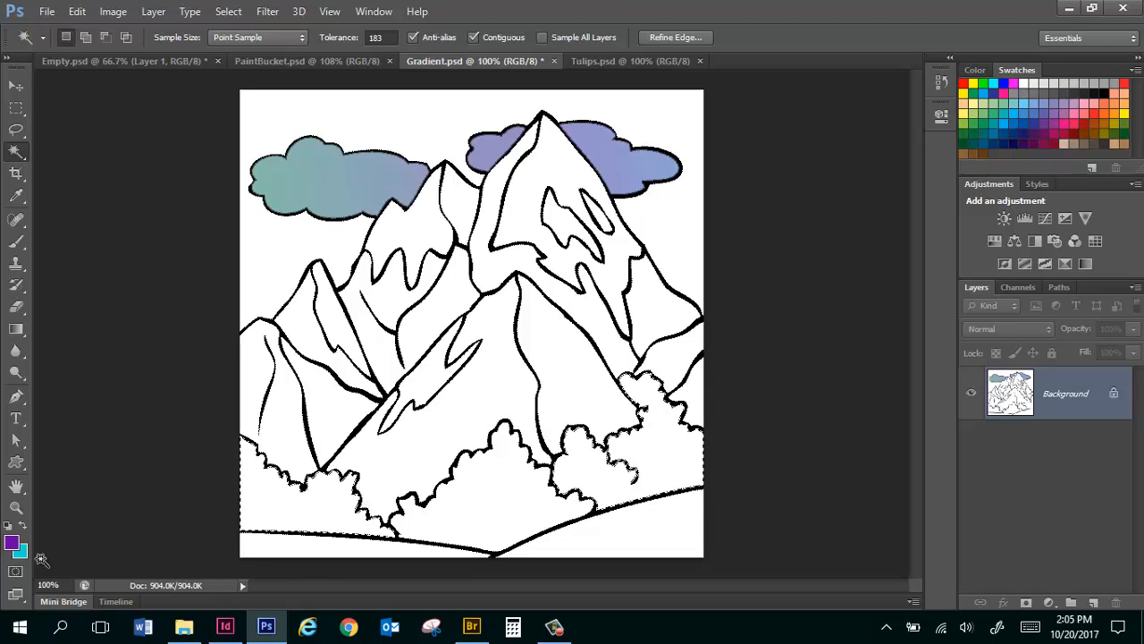
# Edit the pastel gradient for the Gradient tool and remove its three middle color stops, keeping only the two end stops.
pyautogui.click(16, 329)
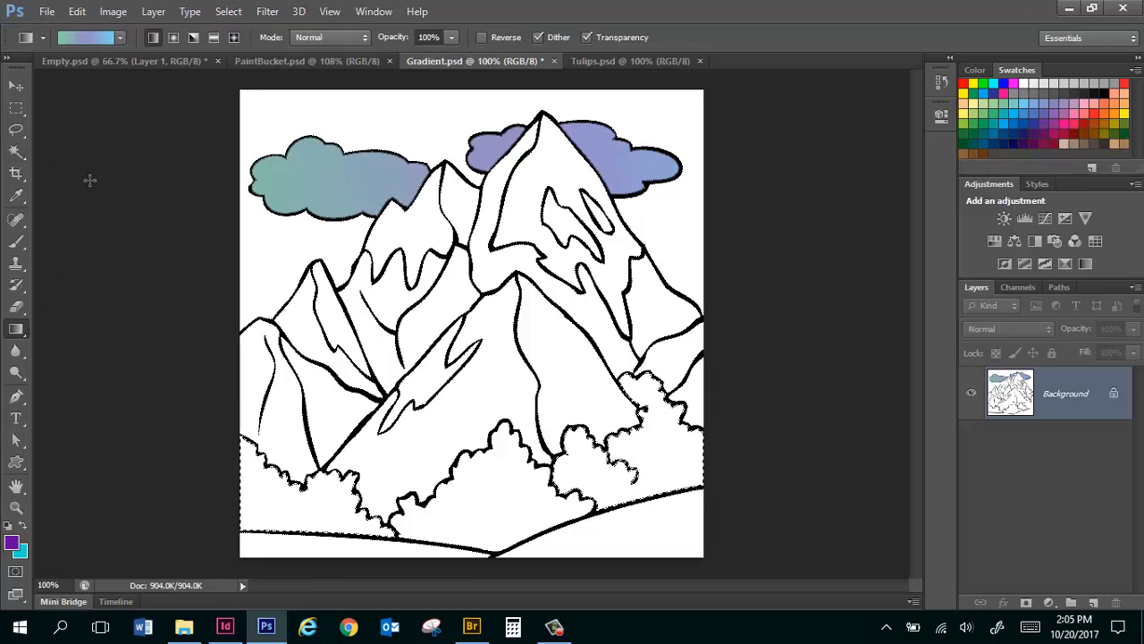
pyautogui.click(85, 37)
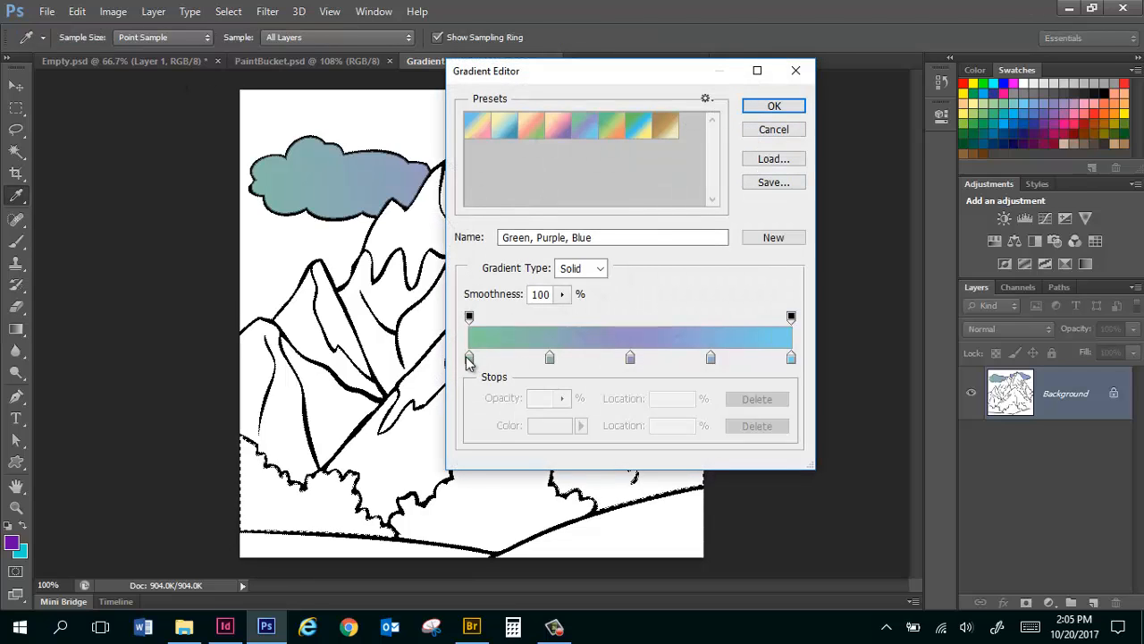
pyautogui.moveTo(550, 358); pyautogui.dragTo(581, 402)
pyautogui.moveTo(630, 357); pyautogui.dragTo(689, 421)
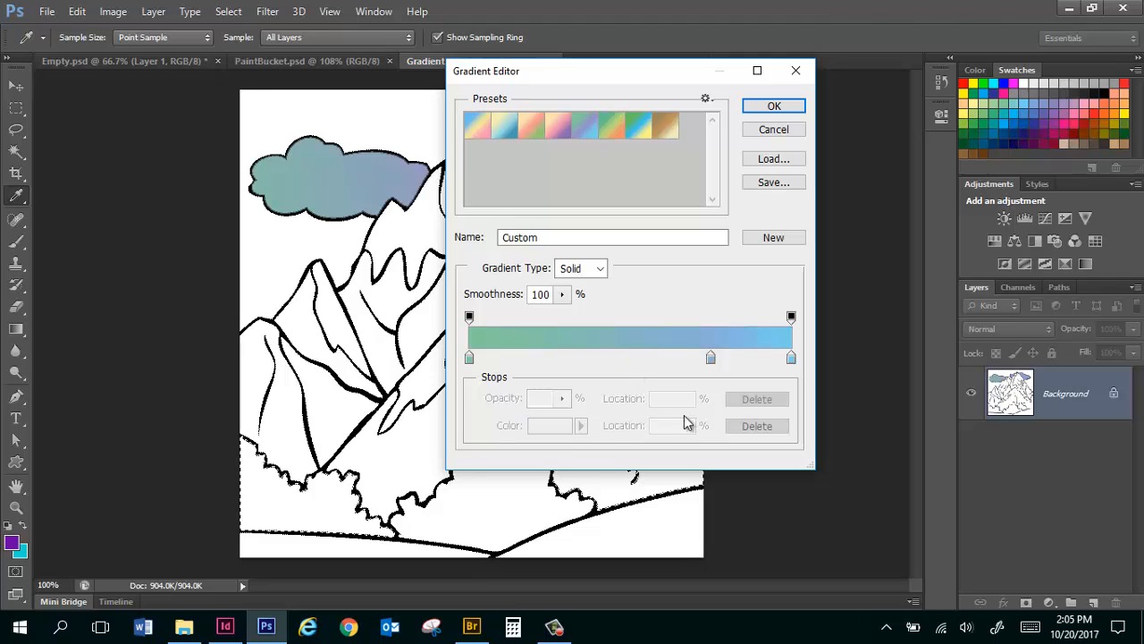
pyautogui.moveTo(710, 358); pyautogui.dragTo(494, 370)
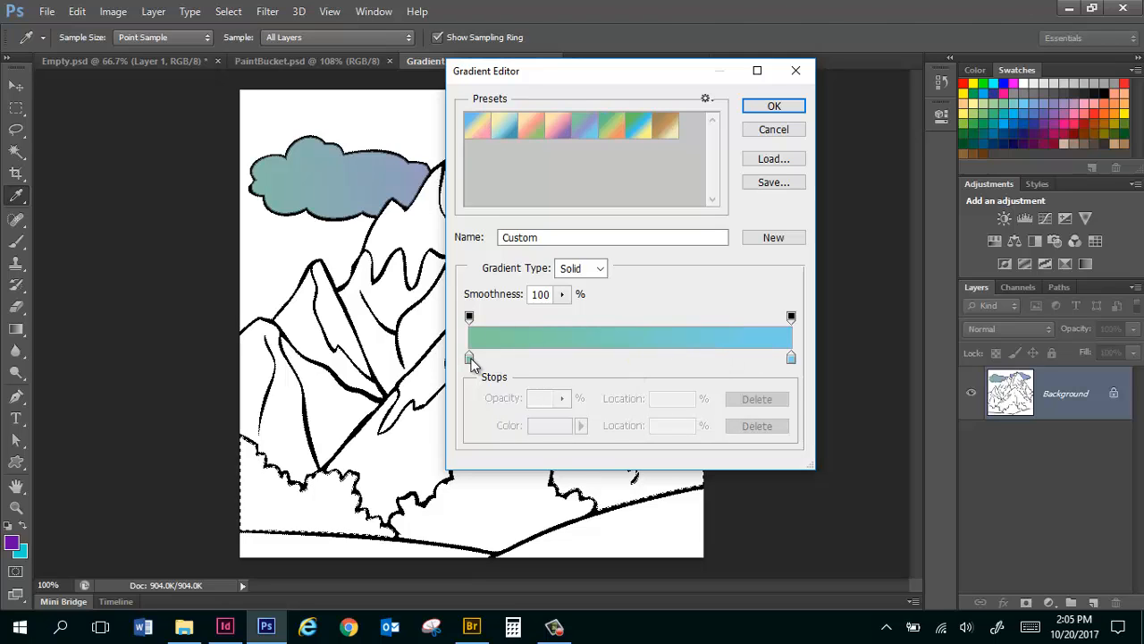
# Set the gradient's starting color stop to dark green 008732.
pyautogui.doubleClick(469, 358)
pyautogui.moveTo(957, 266); pyautogui.dragTo(969, 314)
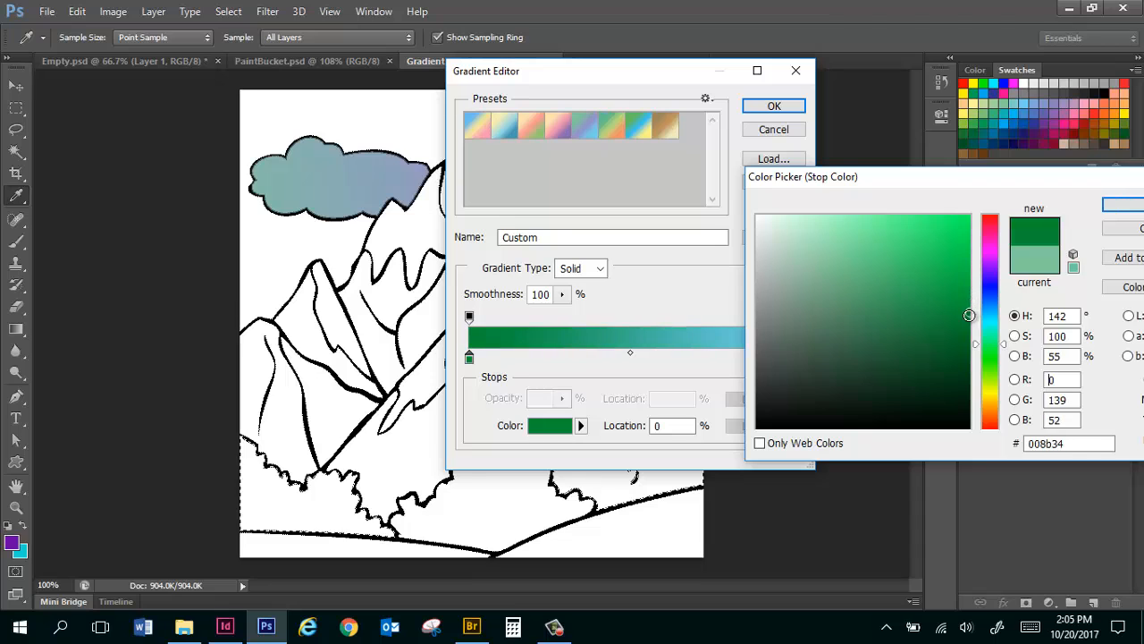
pyautogui.click(1125, 205)
# Set the gradient's end color stop to a bright green and accept the custom gradient.
pyautogui.click(794, 357)
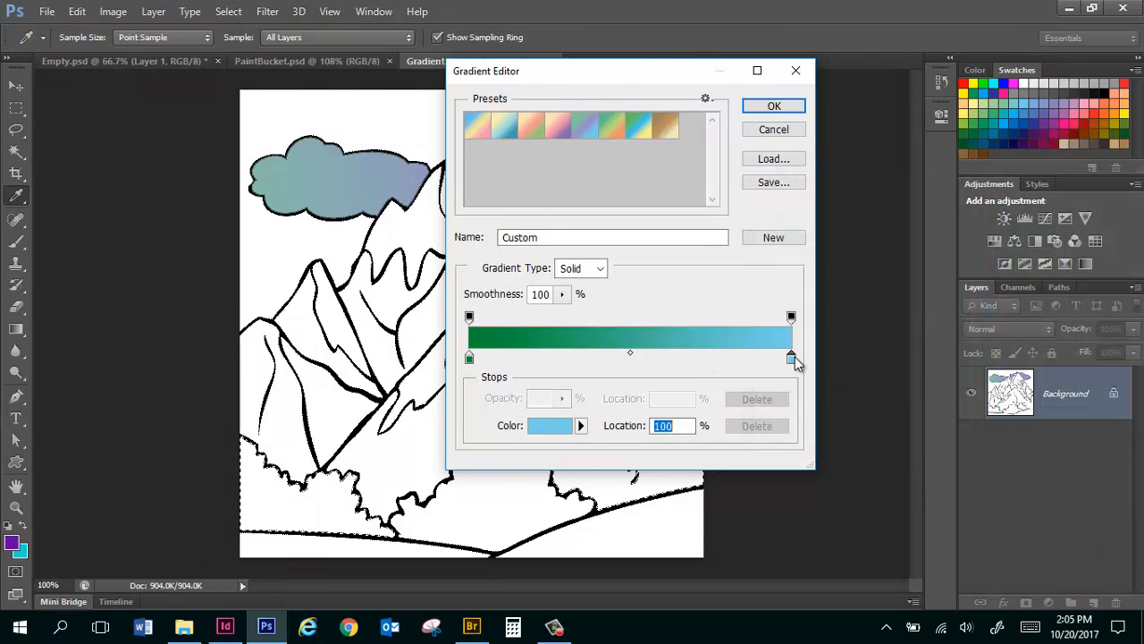
pyautogui.doubleClick(796, 357)
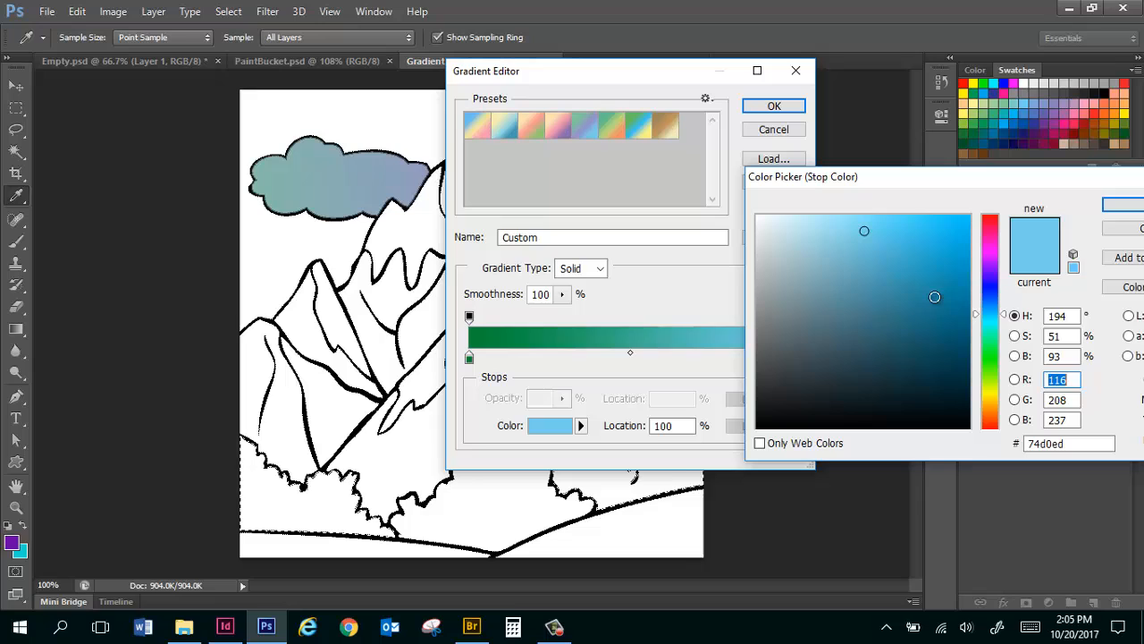
pyautogui.click(995, 352)
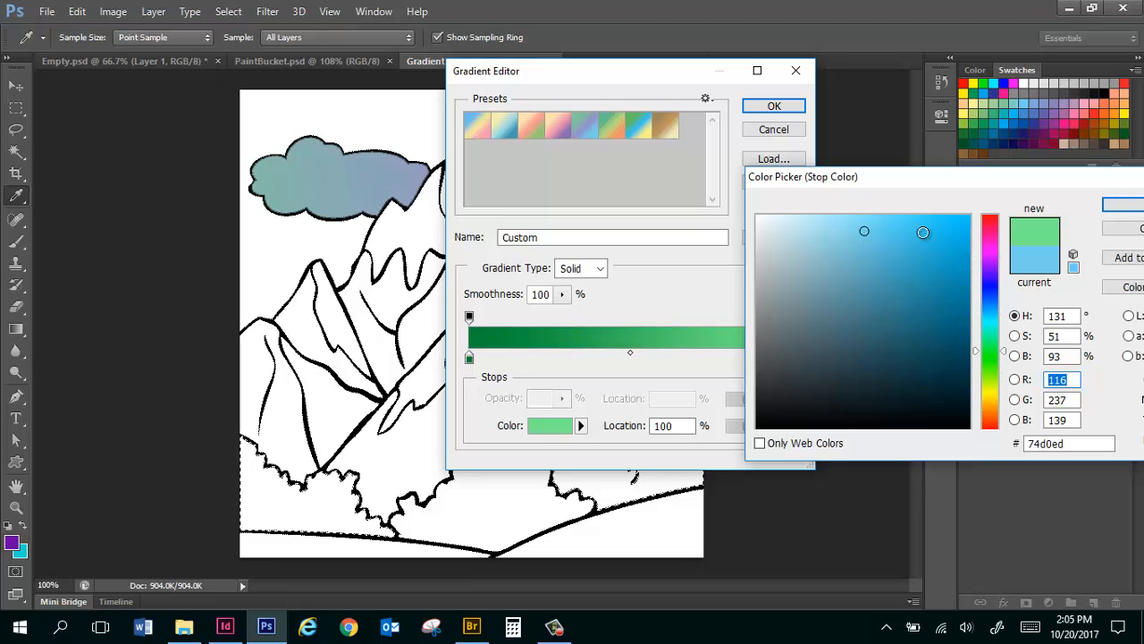
pyautogui.click(956, 285)
pyautogui.moveTo(956, 285)
pyautogui.mouseDown()
pyautogui.moveTo(959, 221)
pyautogui.moveTo(1070, 207)
pyautogui.mouseUp()
pyautogui.moveTo(975, 182); pyautogui.dragTo(704, 445)
pyautogui.click(909, 474)
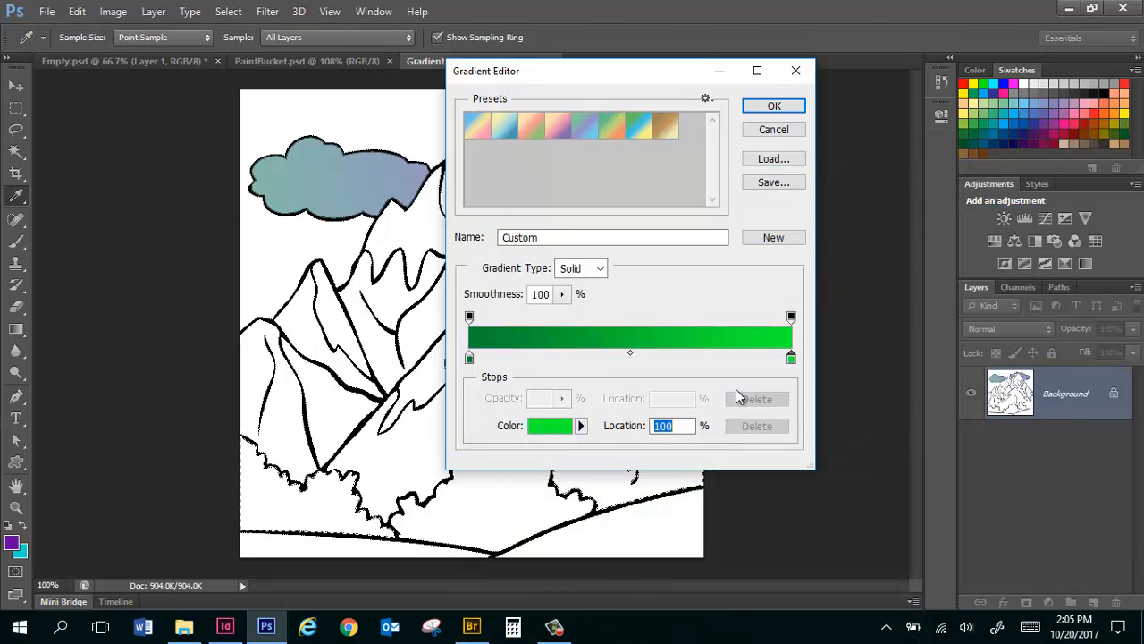
pyautogui.click(774, 107)
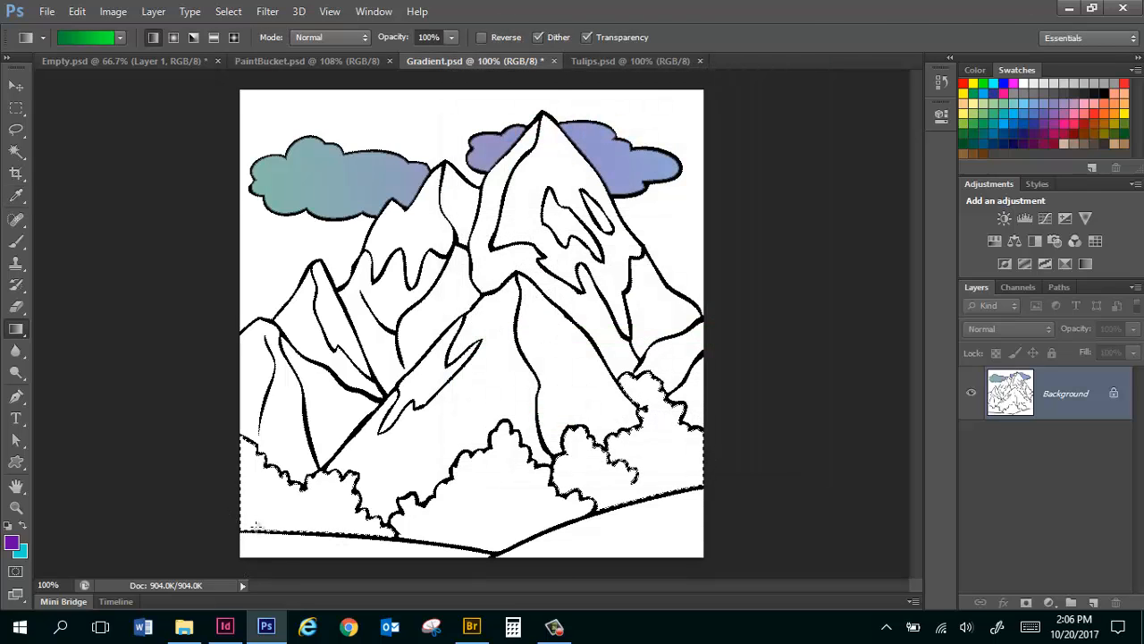
# Fill the selected bushes with the green gradient in differing directions, ending dark green on the left and bright green on the right, and deselect.
pyautogui.moveTo(705, 407); pyautogui.dragTo(742, 343)
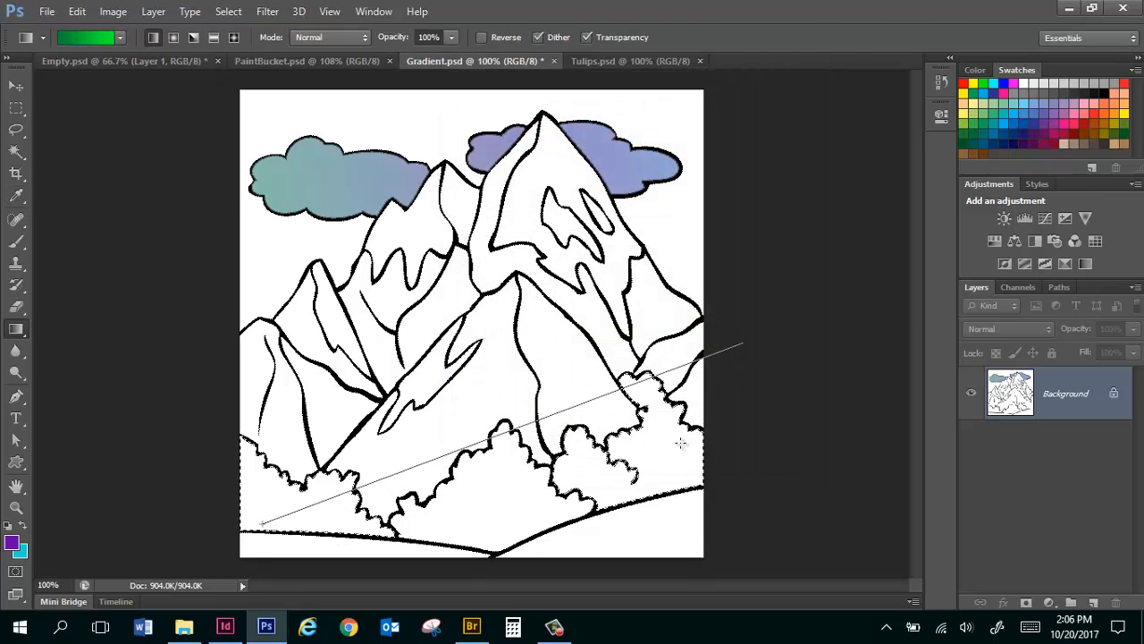
pyautogui.moveTo(631, 450); pyautogui.dragTo(313, 534)
pyautogui.moveTo(447, 355); pyautogui.dragTo(447, 355)
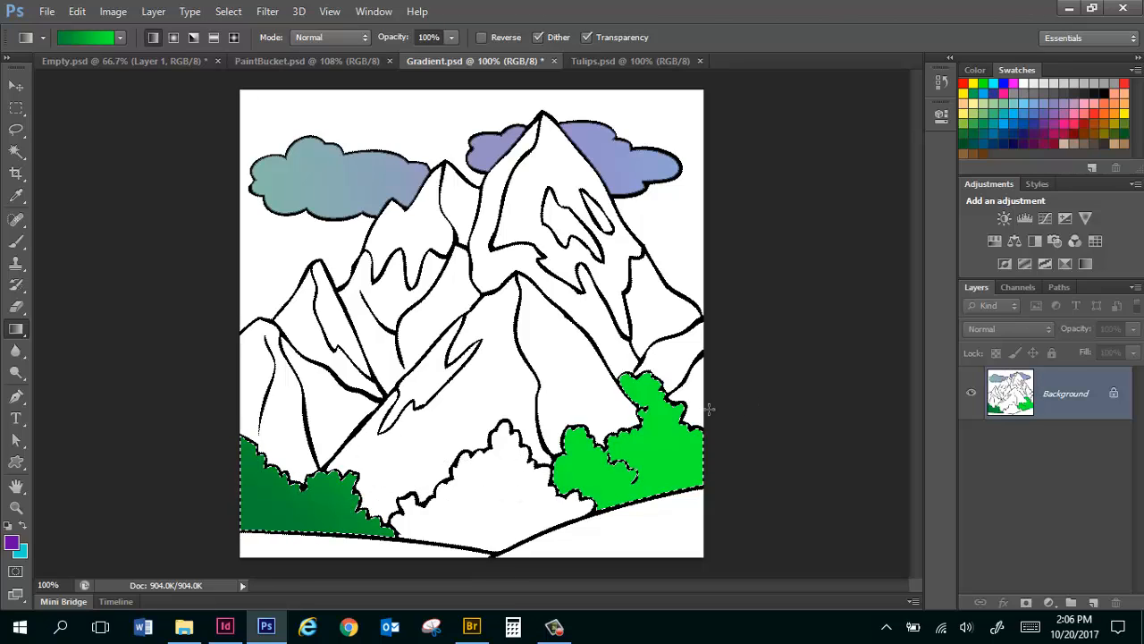
pyautogui.moveTo(544, 511); pyautogui.dragTo(501, 526)
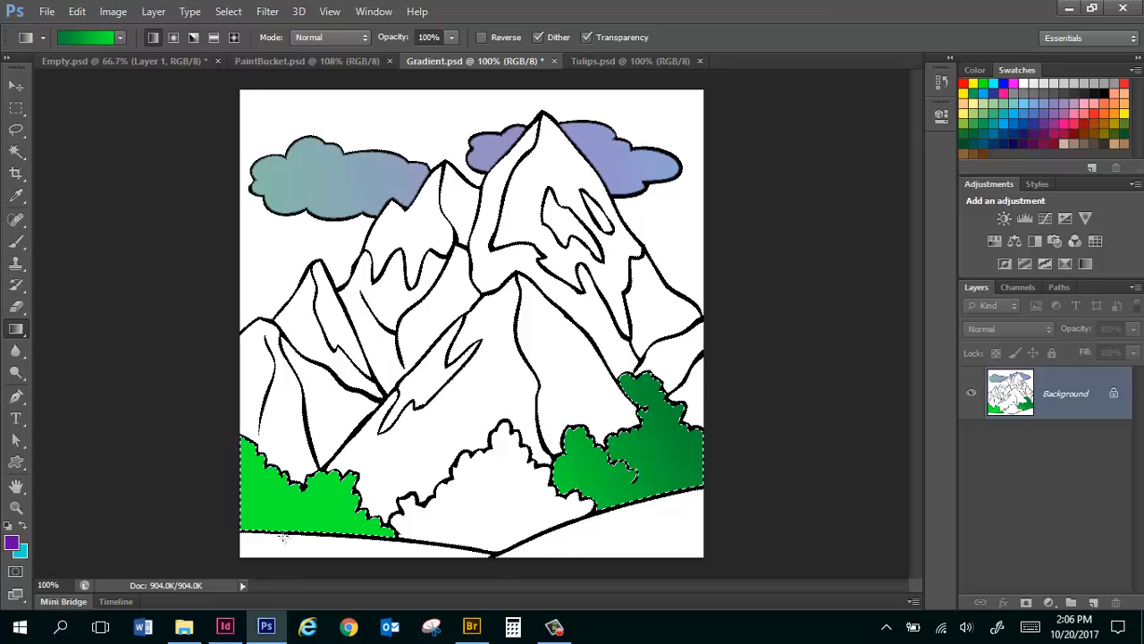
pyautogui.moveTo(375, 509); pyautogui.dragTo(301, 517)
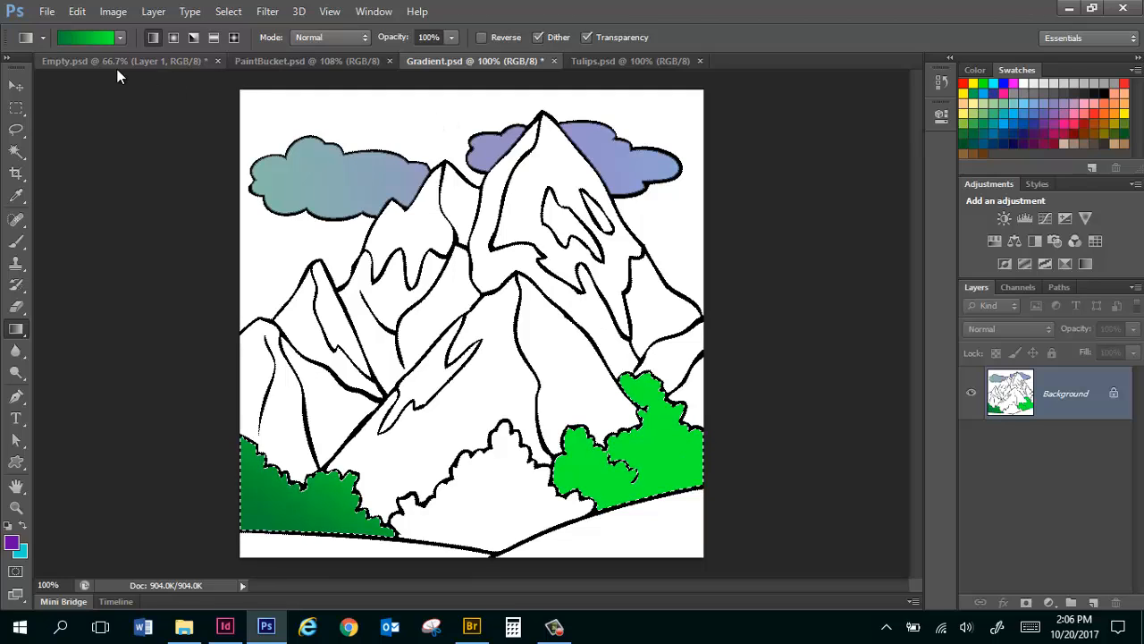
pyautogui.click(193, 37)
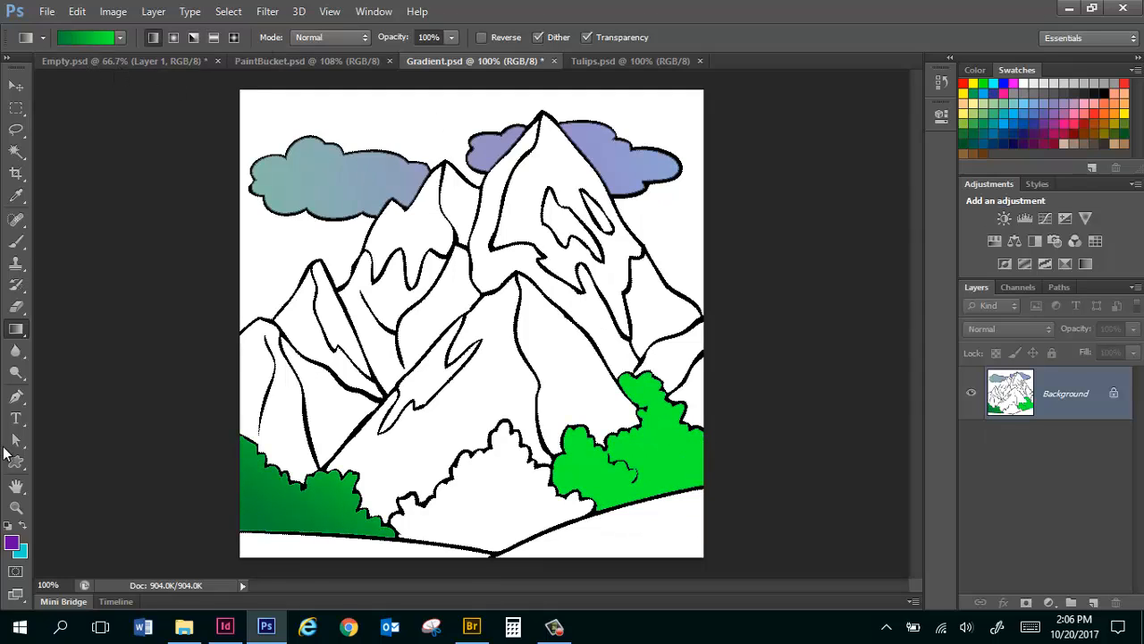
# Fill the narrow patch on the front mountain and the middle bush with the purple foreground color using the Paint Bucket tool.
pyautogui.rightClick(18, 330)
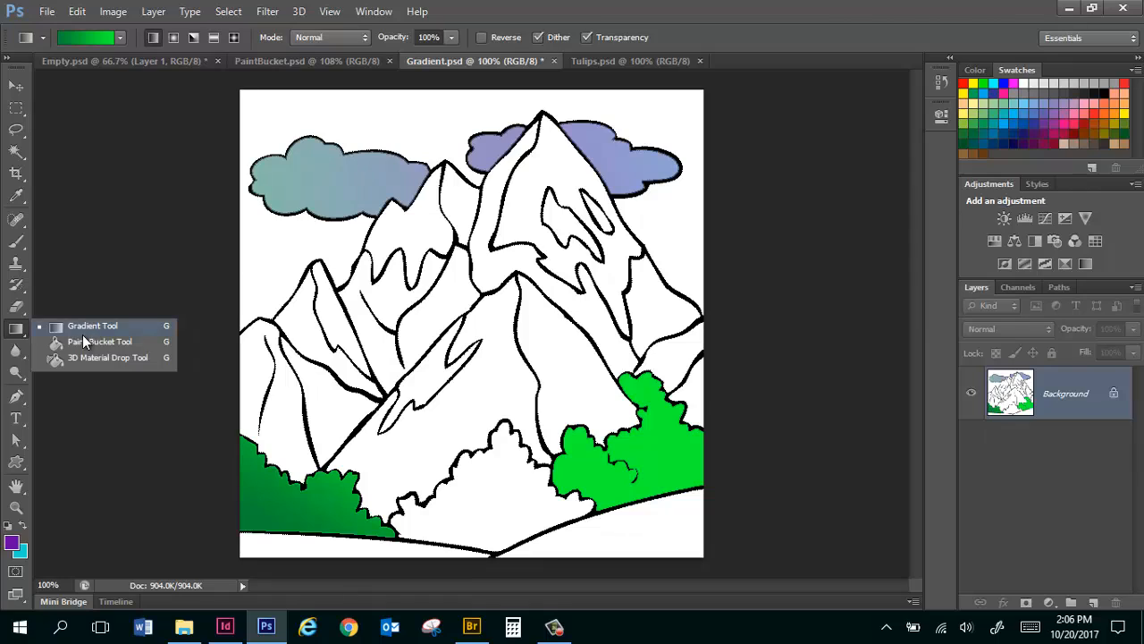
pyautogui.click(92, 342)
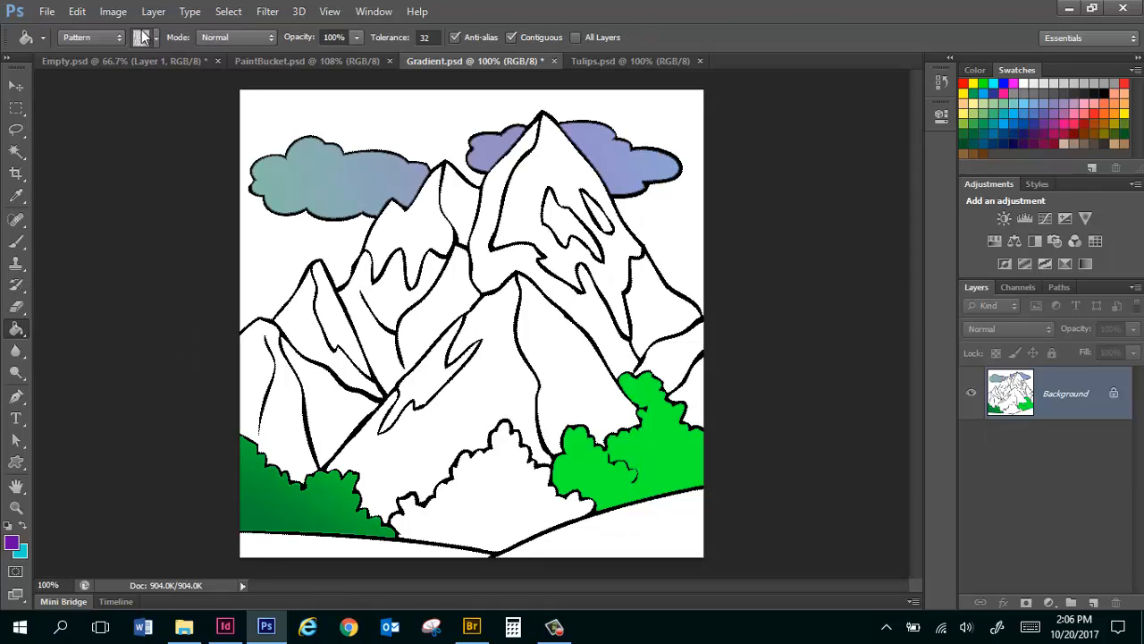
pyautogui.click(94, 51)
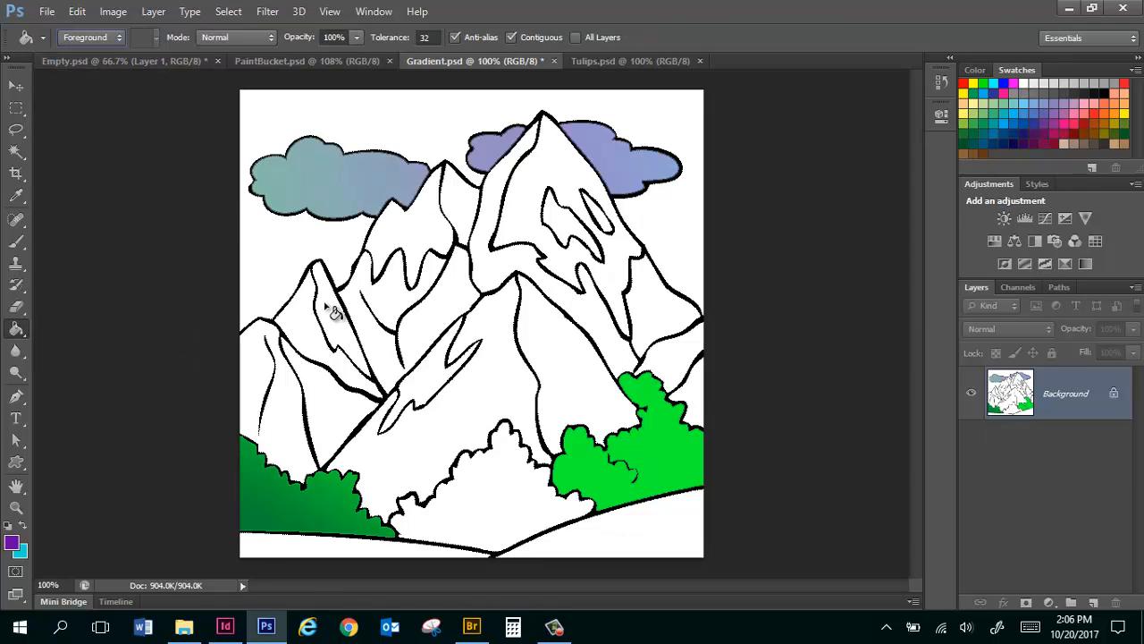
pyautogui.click(447, 407)
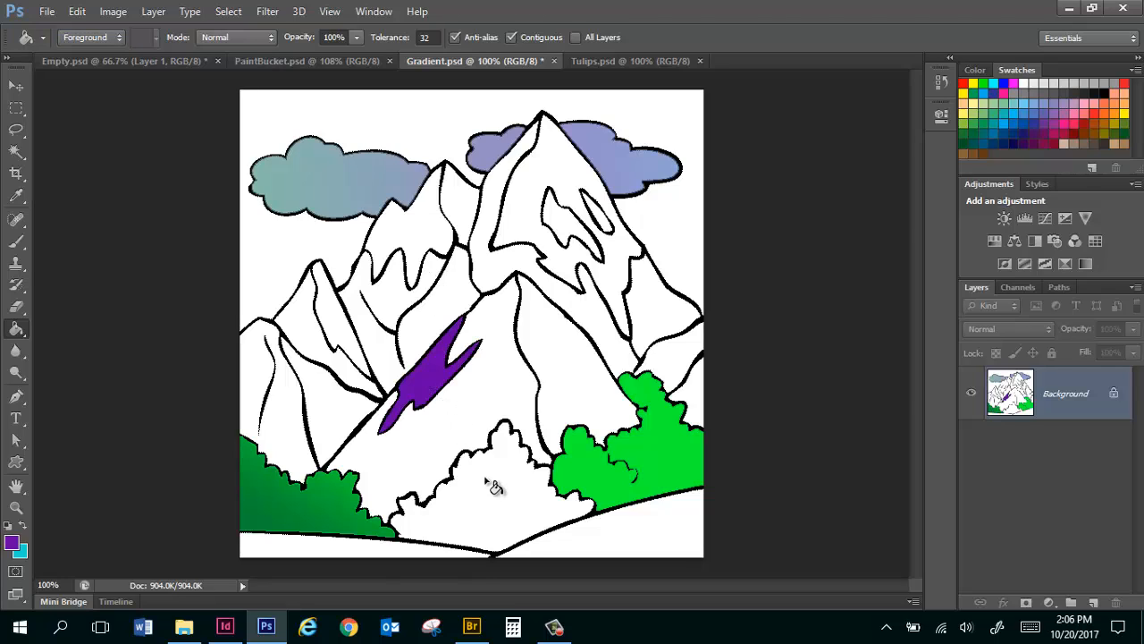
pyautogui.click(536, 517)
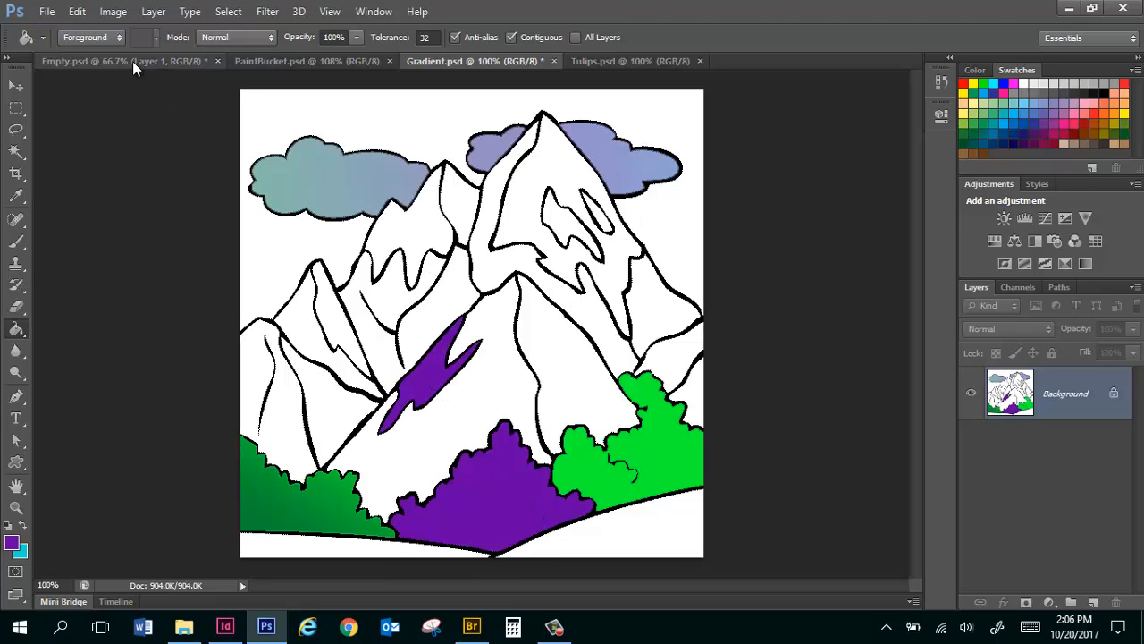